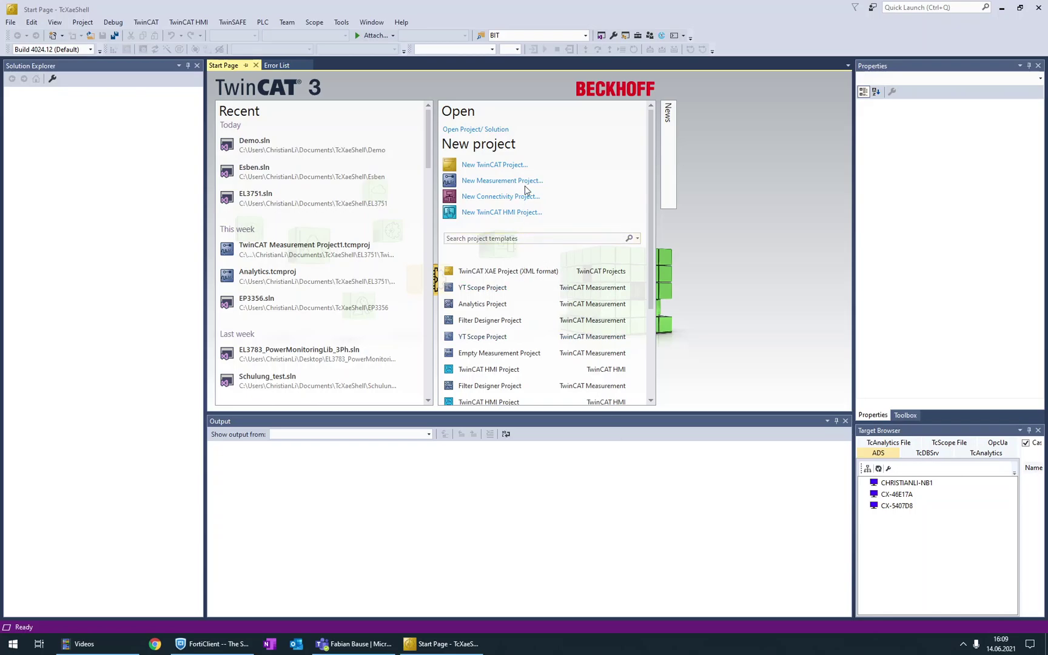
Create a new TwinCAT XAE project named 'Demo', which becomes Demo1
{"action": "left_click", "coordinate": [492, 165]}
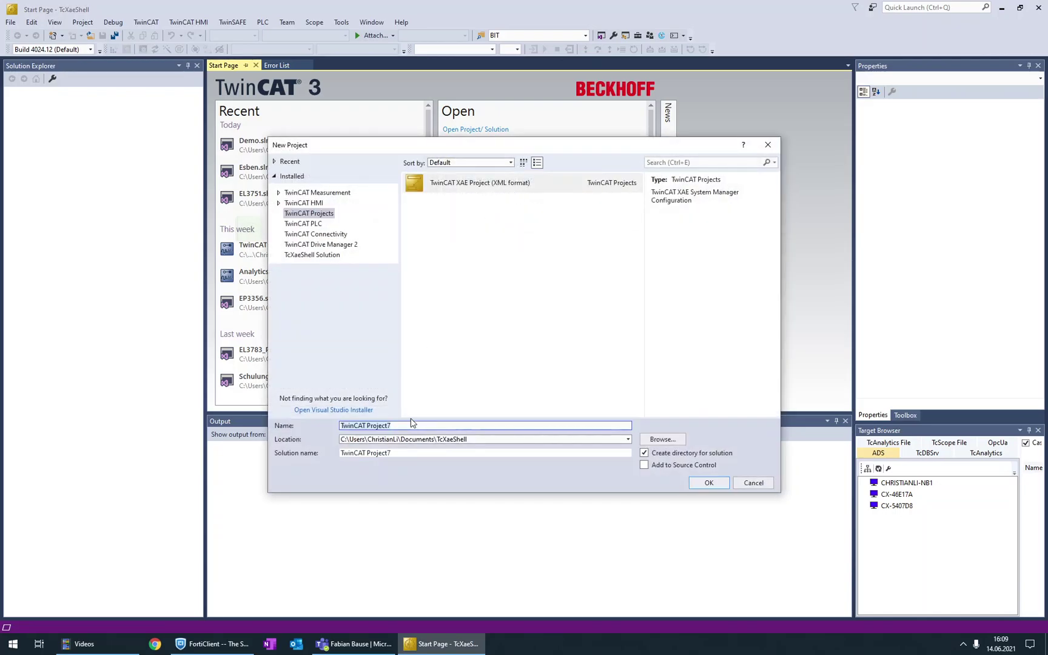
{"action": "key", "text": "BackSpace"}
{"action": "type", "text": "Demo1"}
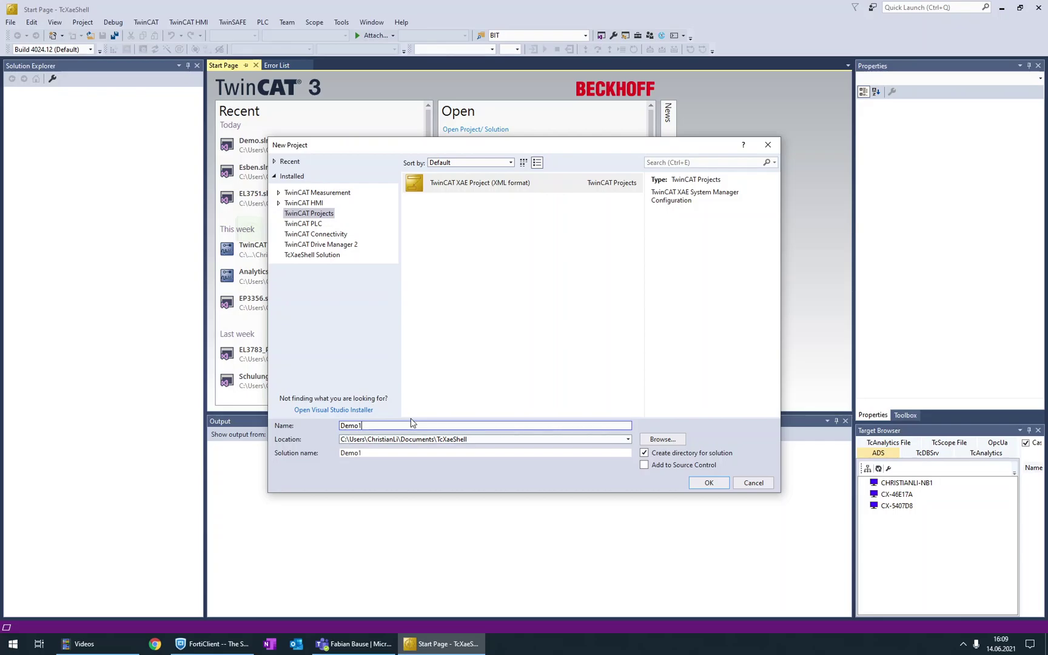
{"action": "key", "text": "Return"}
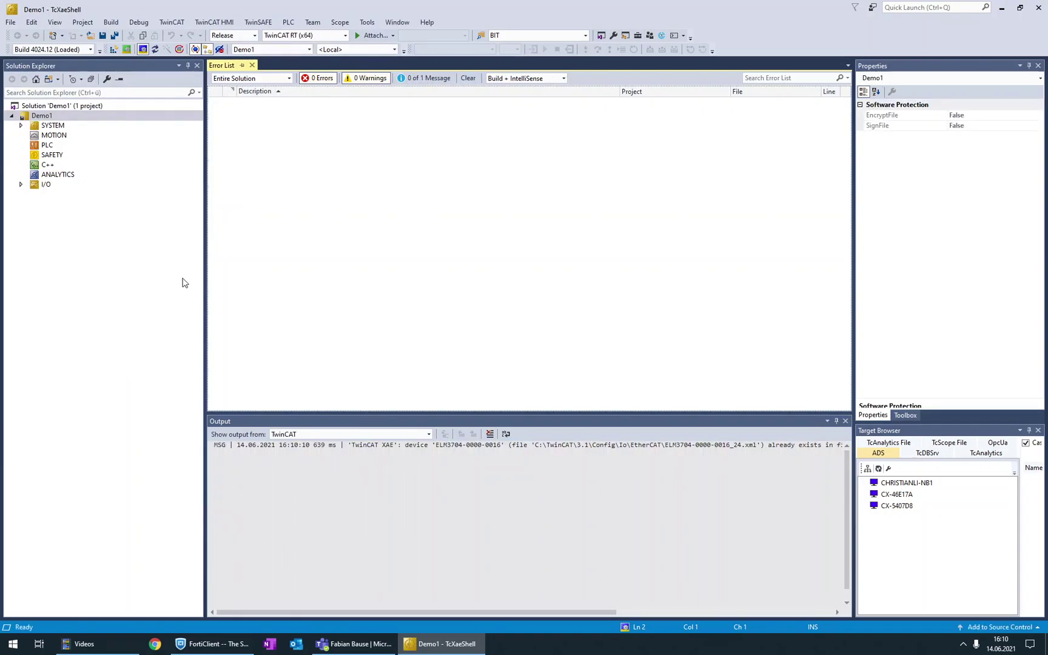
Set CX-5407D8 as the target system and restart TwinCAT on it in config mode
{"action": "left_click", "coordinate": [395, 50]}
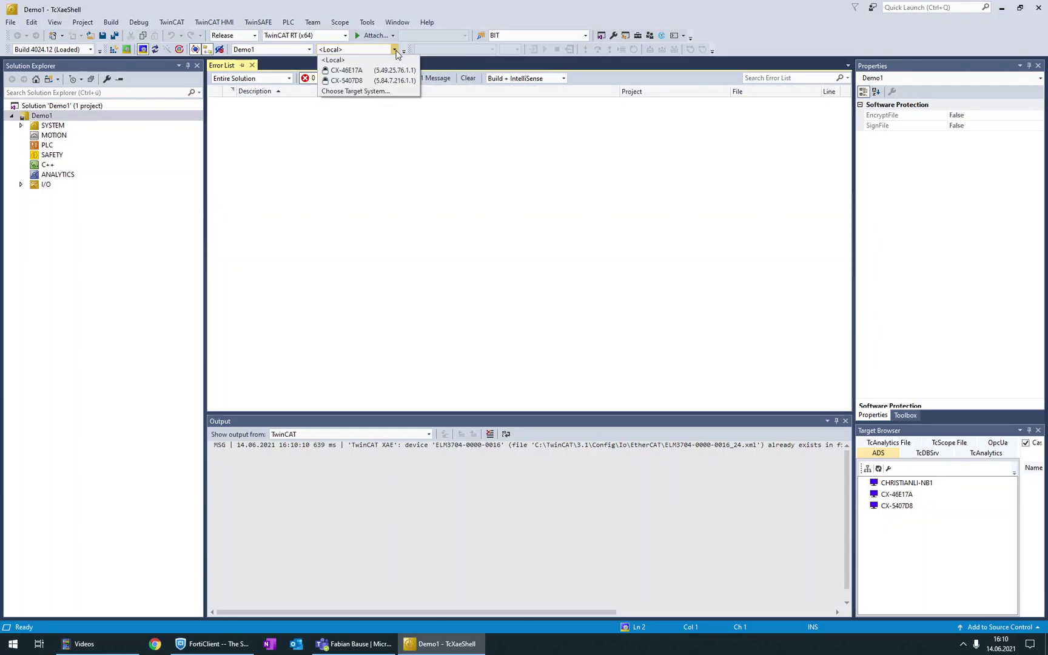
{"action": "left_click", "coordinate": [368, 83]}
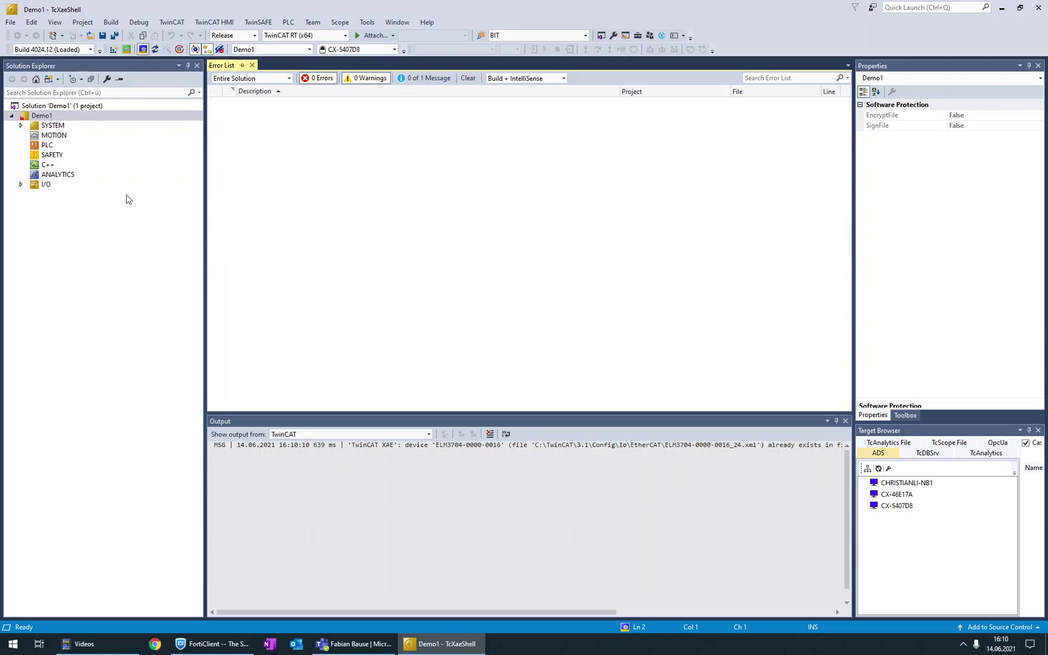
{"action": "left_click", "coordinate": [21, 183]}
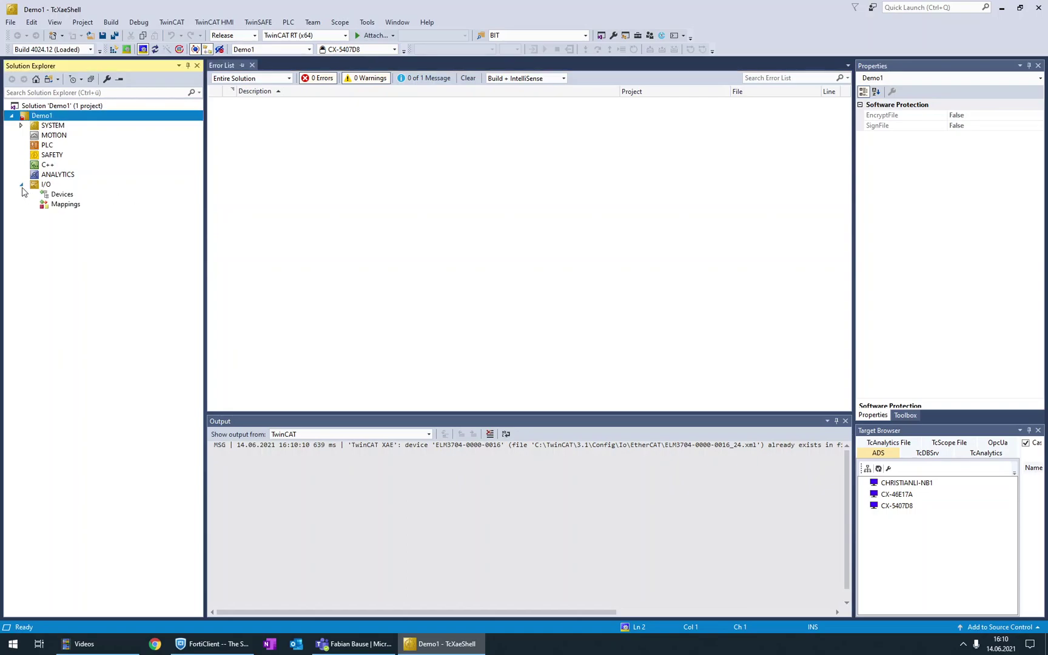
{"action": "left_click", "coordinate": [143, 49]}
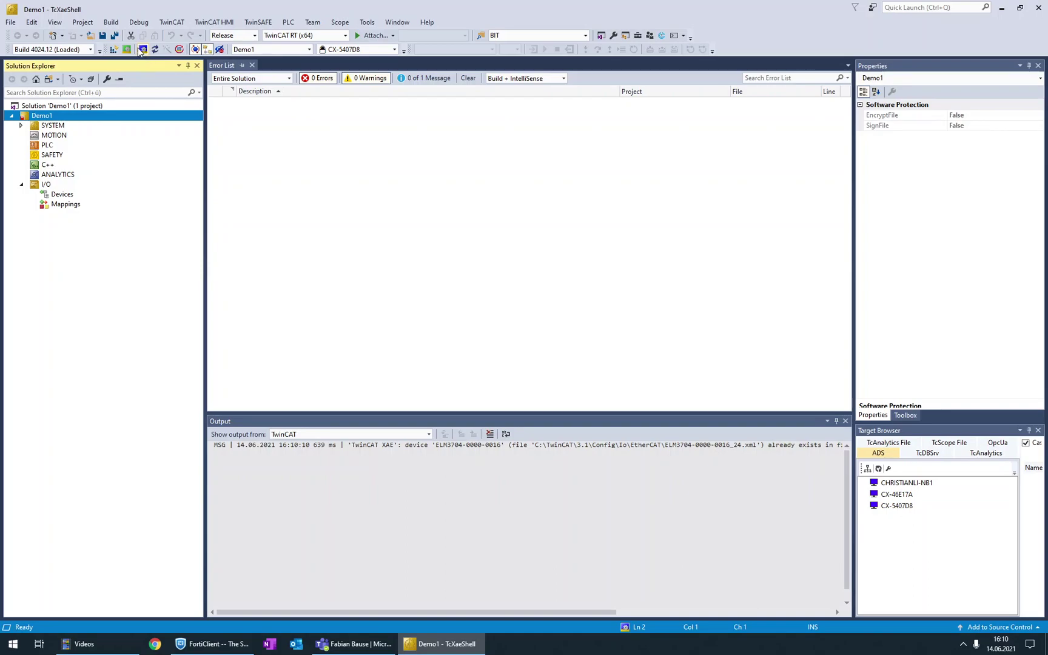
{"action": "left_click", "coordinate": [141, 50]}
Scan the target for I/O devices from the Devices node
{"action": "left_click", "coordinate": [60, 196]}
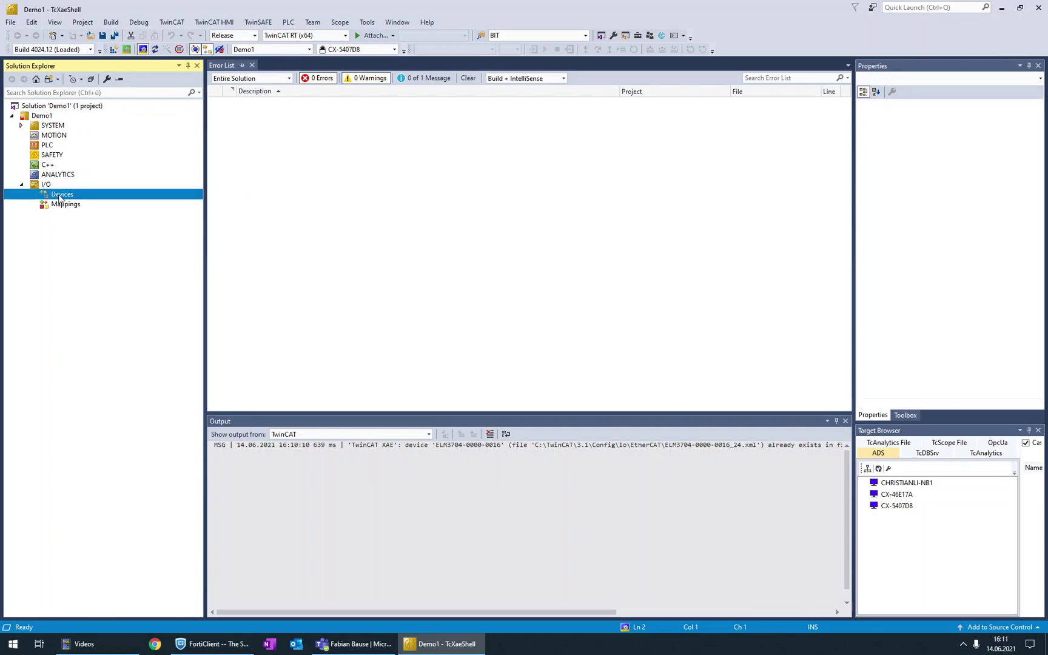
{"action": "right_click", "coordinate": [57, 195]}
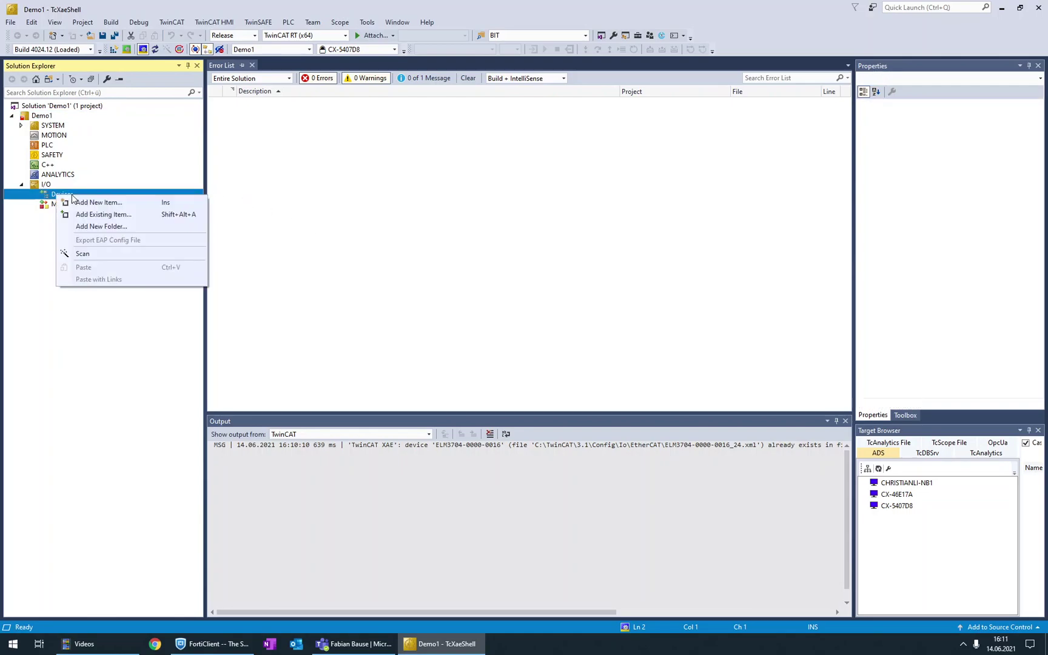
{"action": "left_click", "coordinate": [95, 257]}
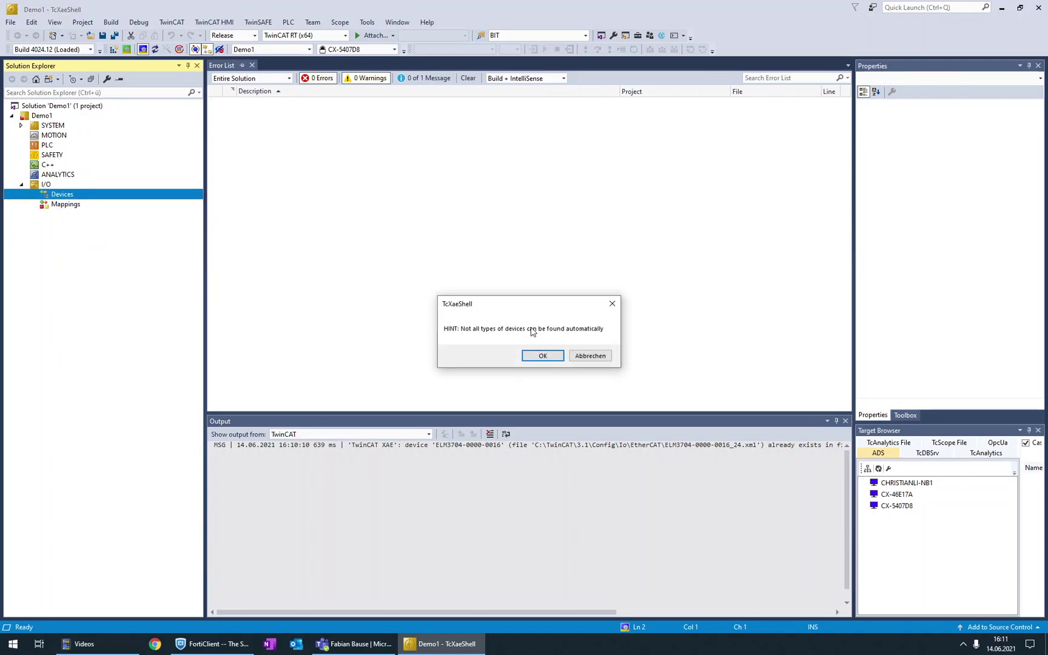
{"action": "left_click", "coordinate": [542, 356]}
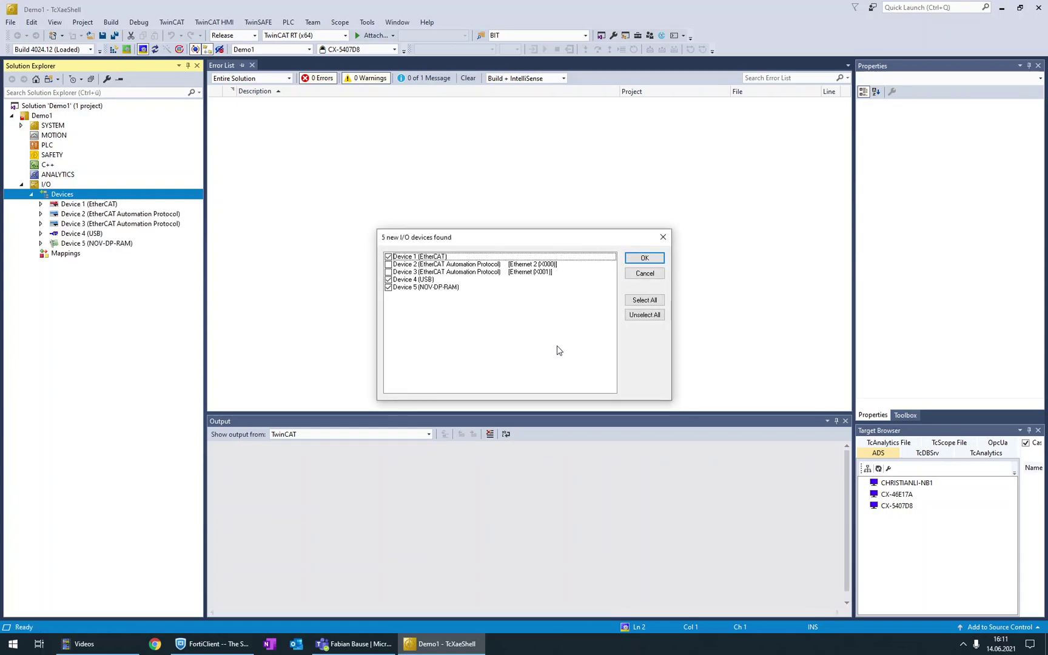
Import only Device 1 (EtherCAT) and agree to scan it for boxes
{"action": "left_click", "coordinate": [644, 315]}
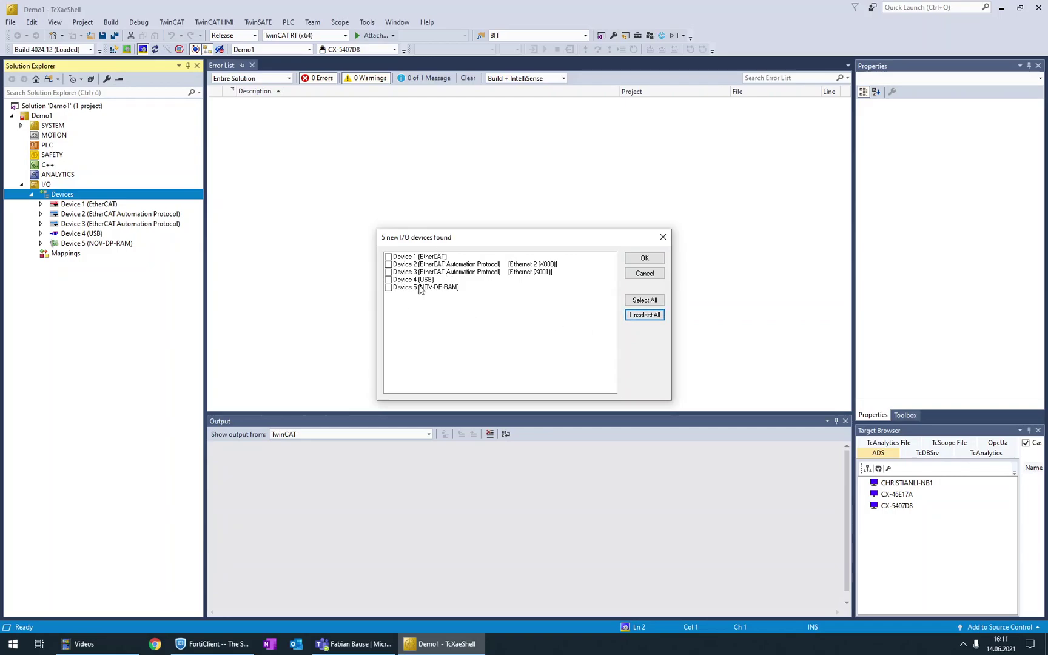
{"action": "left_click", "coordinate": [430, 257]}
{"action": "left_click", "coordinate": [388, 257]}
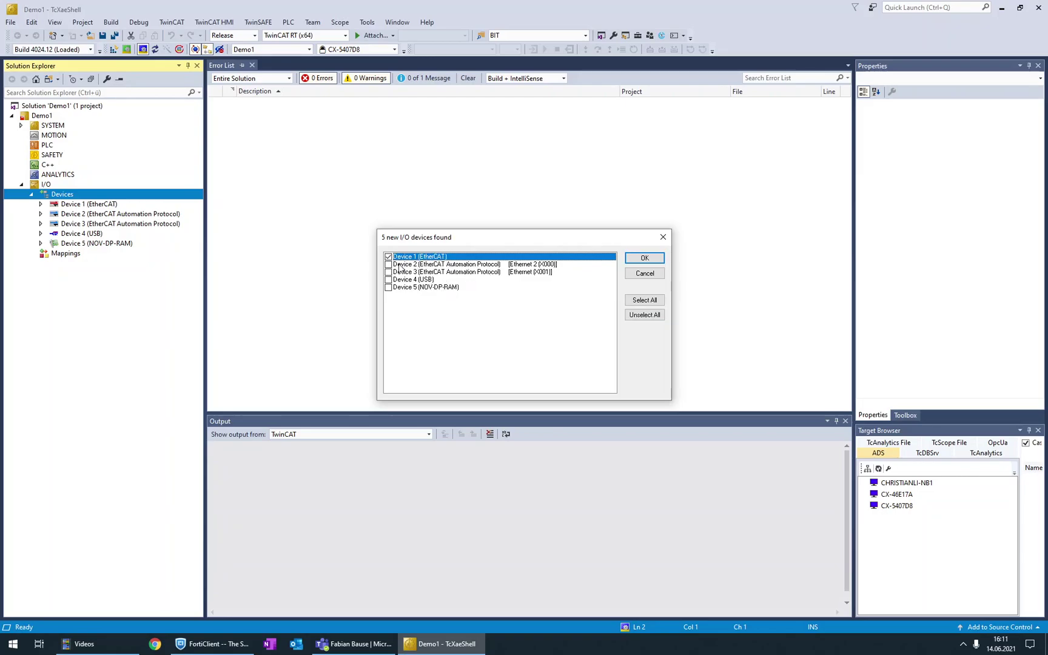
{"action": "left_click", "coordinate": [643, 259]}
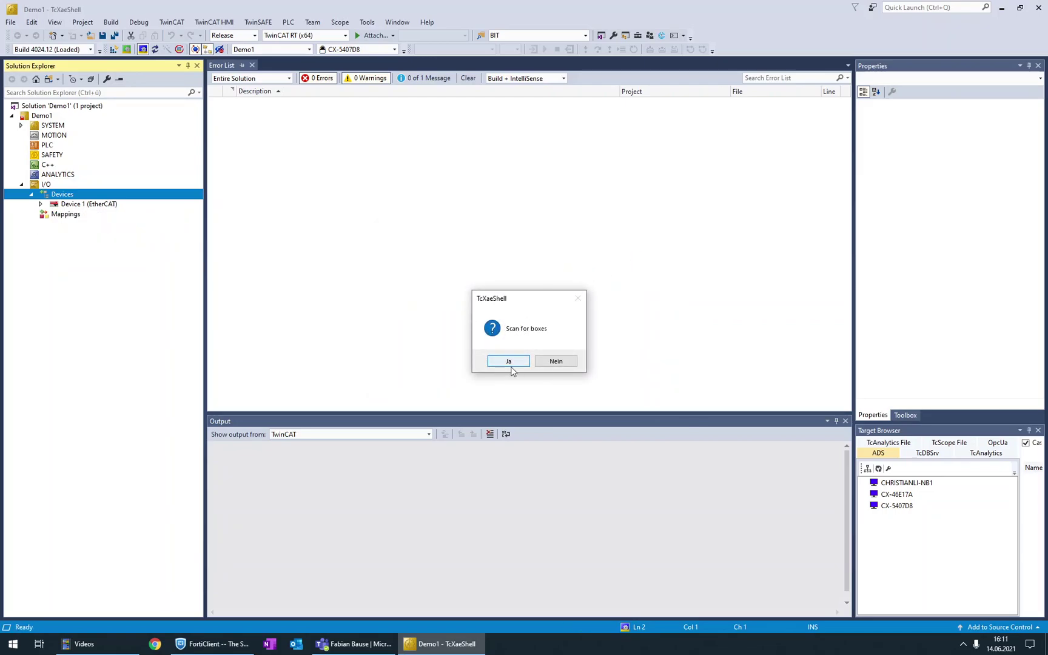
{"action": "left_click", "coordinate": [509, 362]}
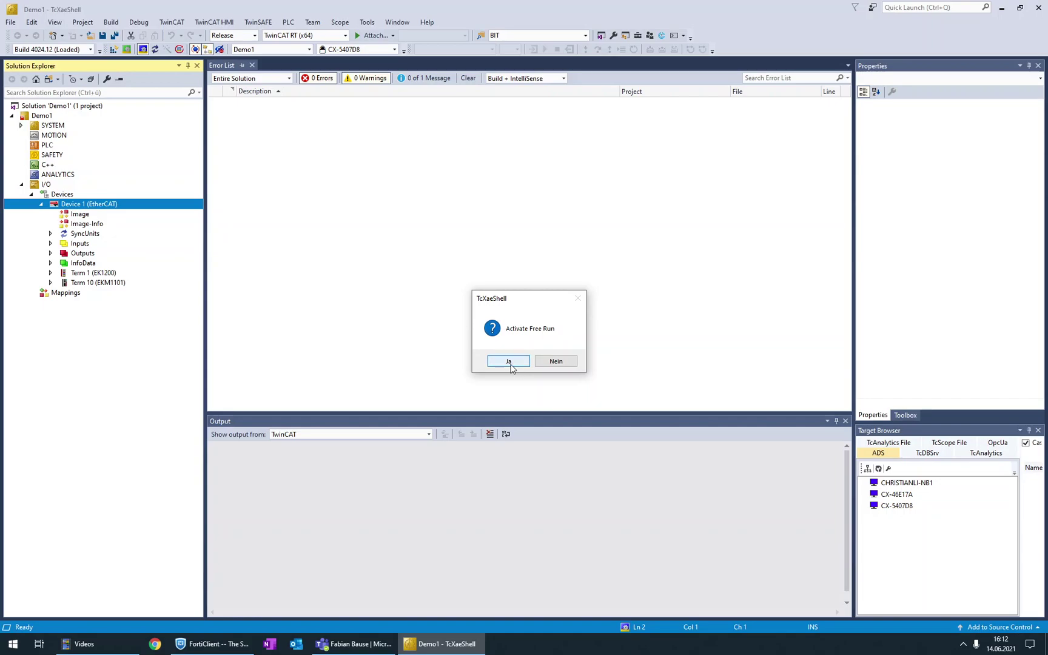
Activate free run, then expand Term 1 (EK1200), Term 10 (EKM1101) and Term 18 (EL3751)
{"action": "left_click", "coordinate": [509, 364]}
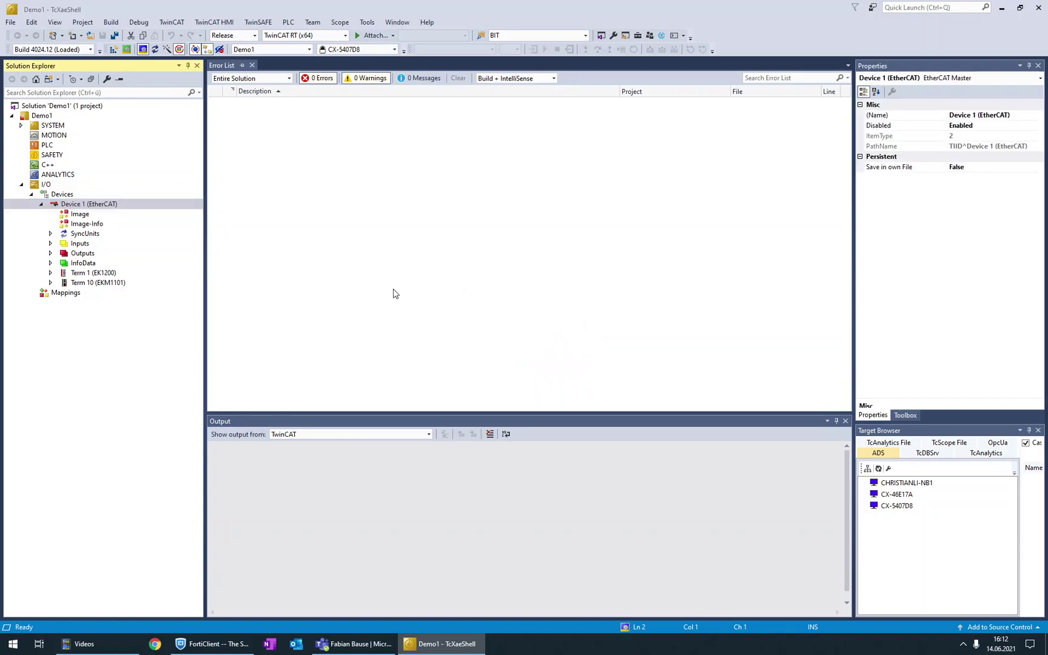
{"action": "left_click", "coordinate": [50, 273]}
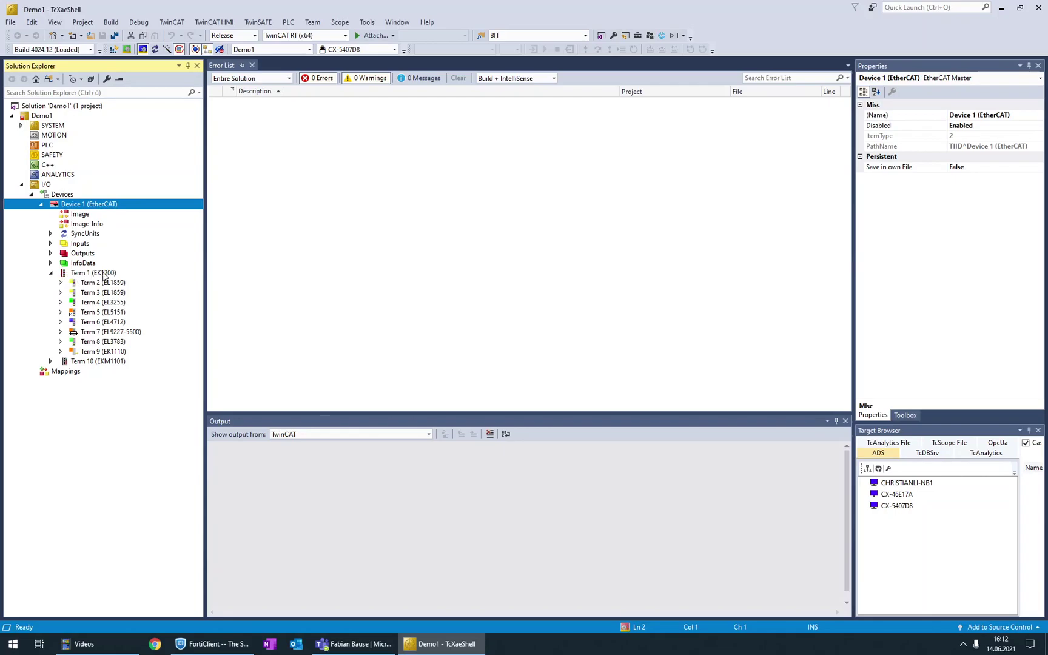
{"action": "left_click", "coordinate": [126, 276]}
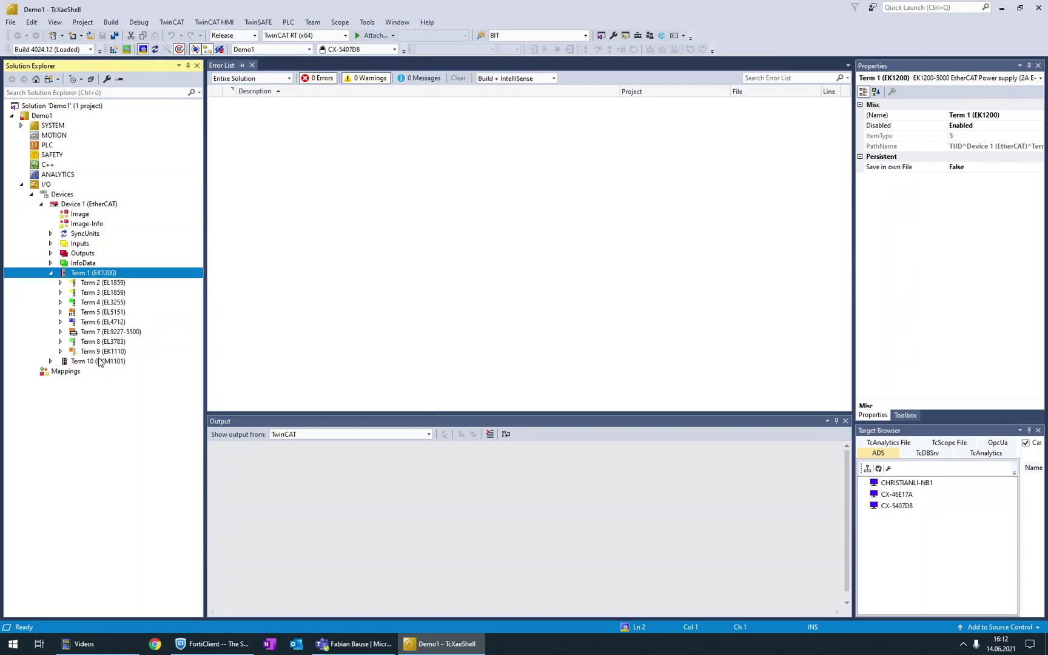
{"action": "left_click", "coordinate": [51, 362]}
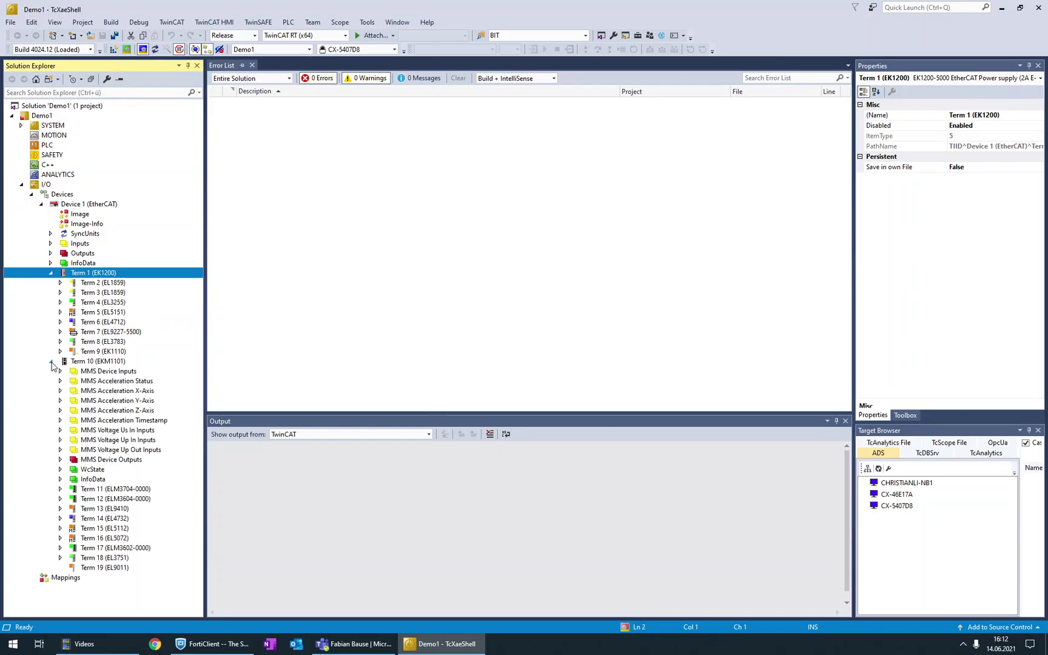
{"action": "left_click", "coordinate": [123, 558]}
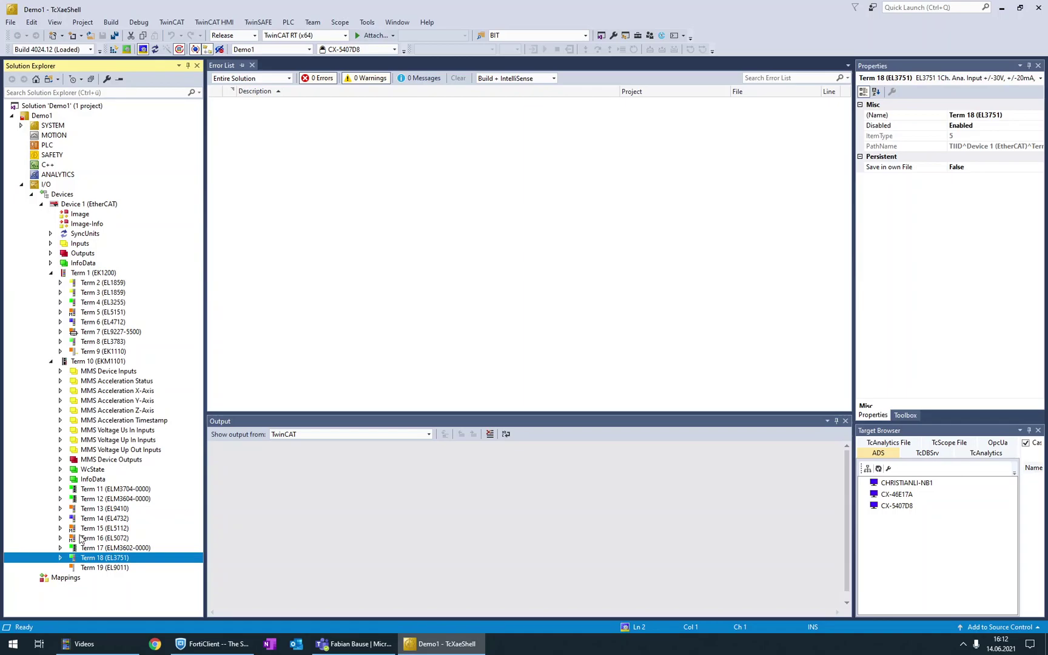
{"action": "left_click", "coordinate": [60, 557]}
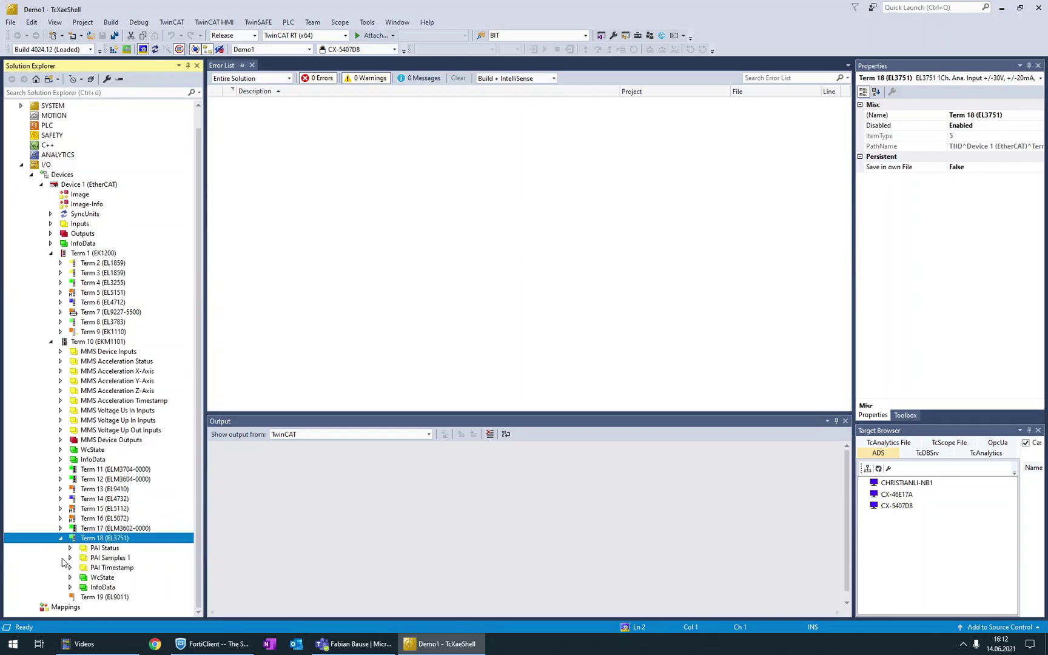
Open the Term 18 (EL3751) editor, enlarge its variables list, and show its Process Data page
{"action": "double_click", "coordinate": [111, 540]}
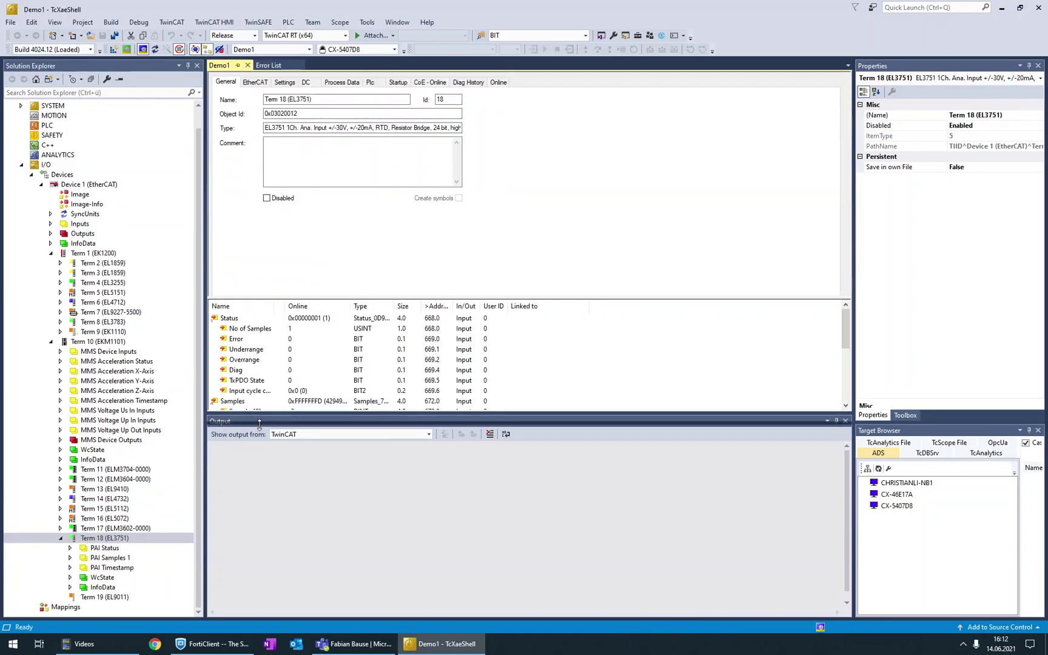
{"action": "left_click_drag", "start_coordinate": [260, 424], "coordinate": [260, 512]}
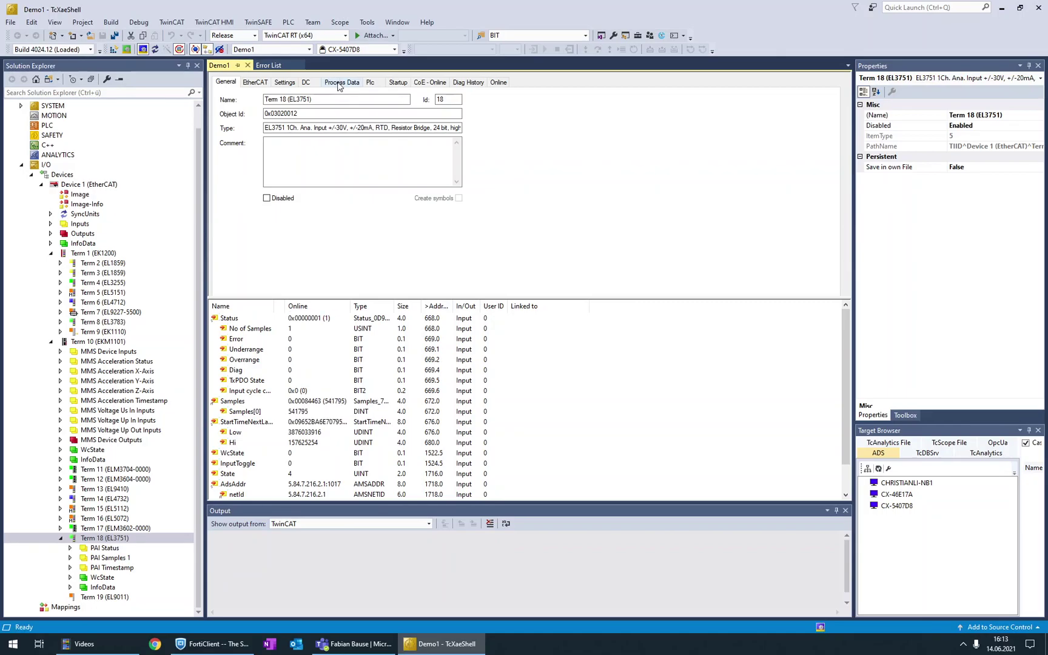
{"action": "left_click", "coordinate": [339, 85]}
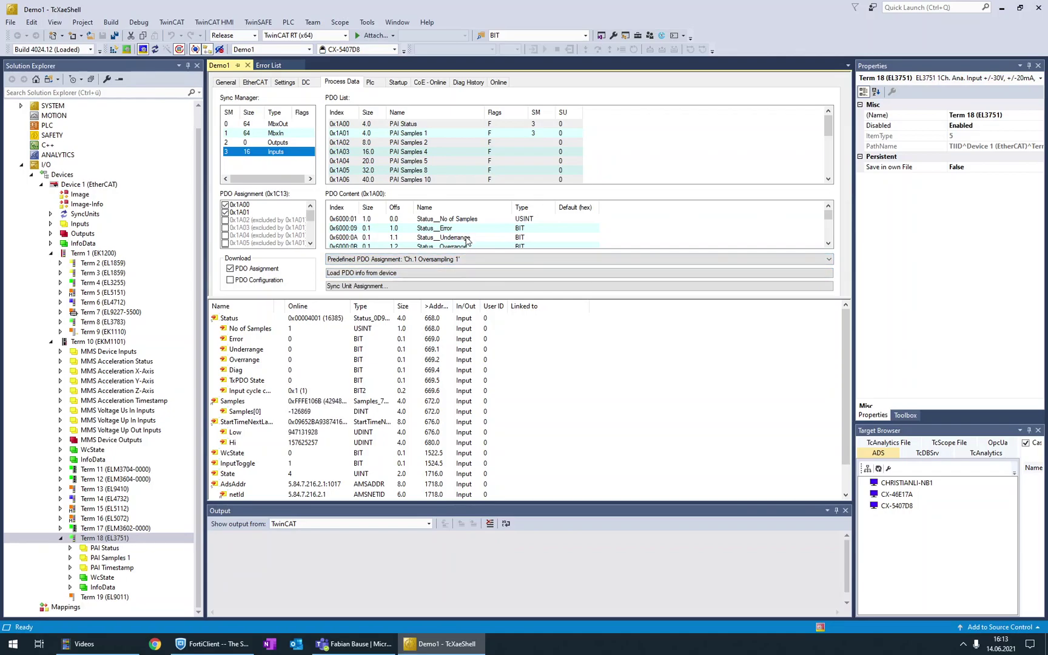
Choose the 'Ch.1 Oversampling 10' predefined PDO assignment and enlarge the variables list
{"action": "left_click", "coordinate": [475, 261]}
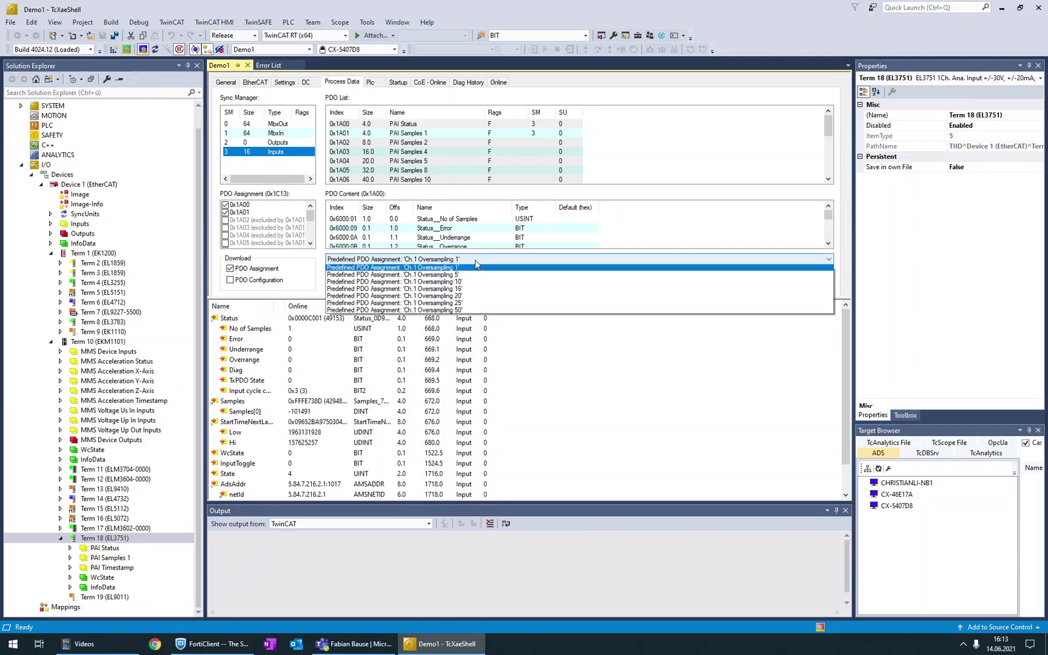
{"action": "left_click", "coordinate": [474, 291]}
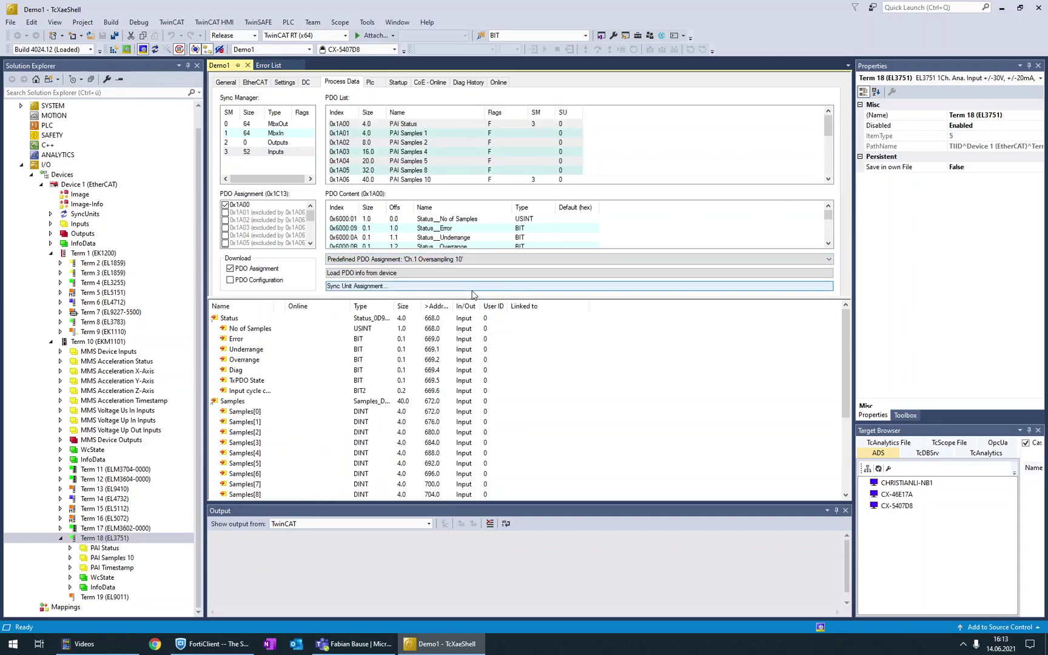
{"action": "left_click_drag", "start_coordinate": [288, 503], "coordinate": [288, 550]}
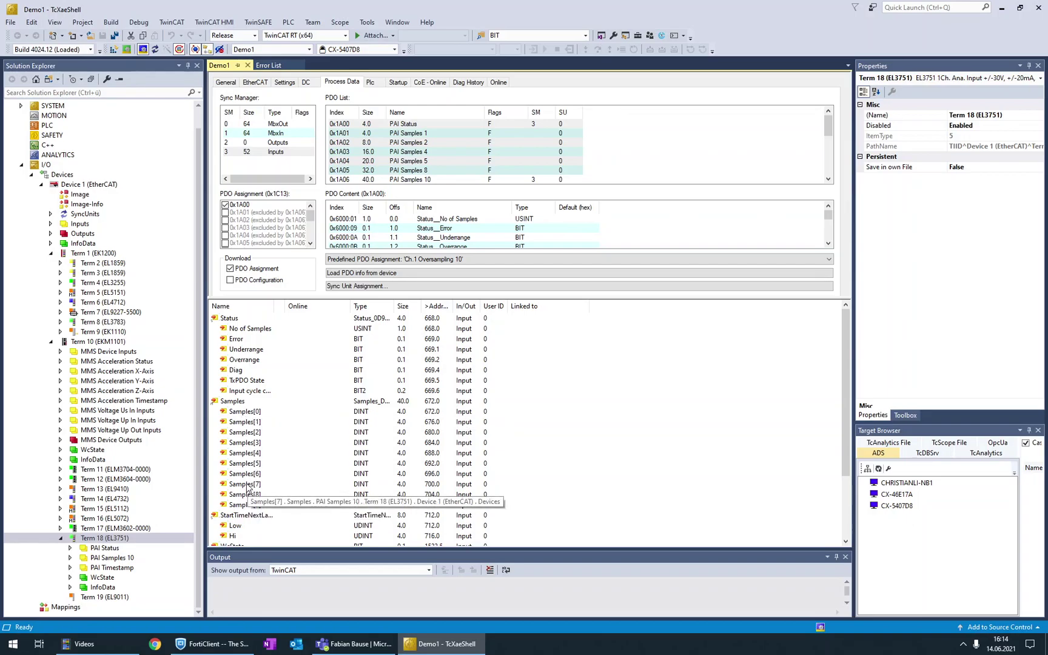
Open the CoE-Online object list and expand 8000:0 PAI Settings Ch.1
{"action": "left_click", "coordinate": [435, 83]}
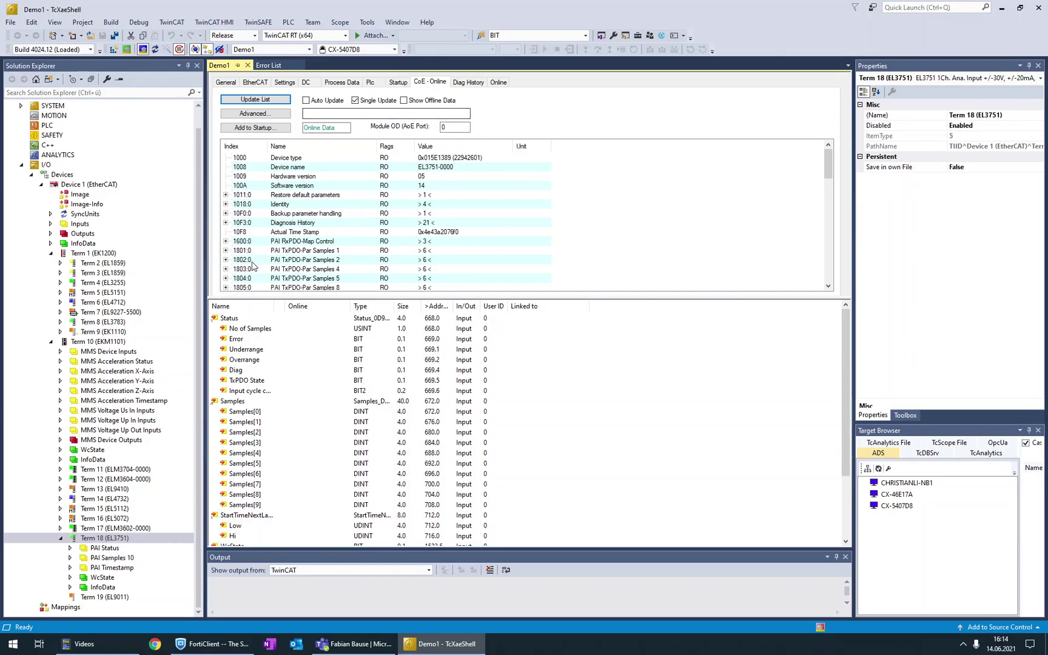
{"action": "left_click", "coordinate": [251, 233]}
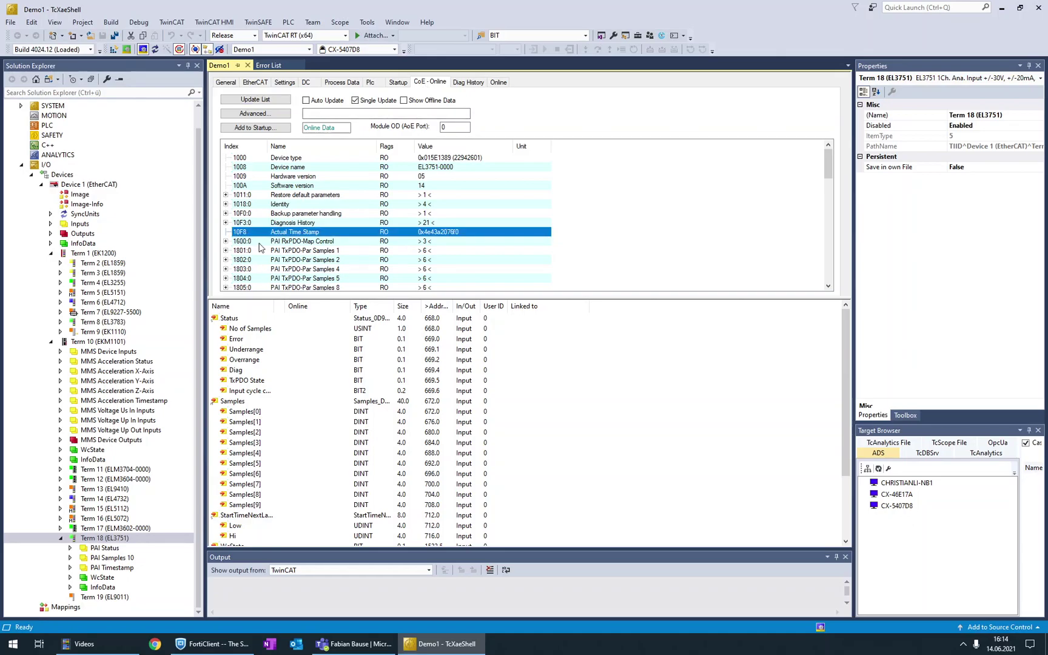
{"action": "key", "text": "8"}
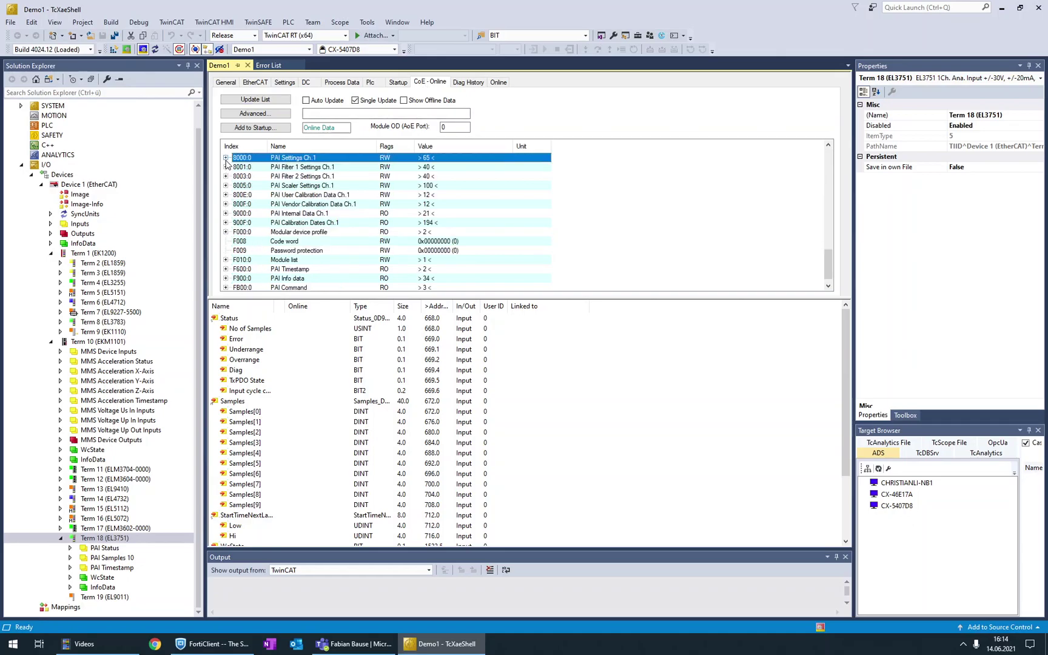
{"action": "left_click", "coordinate": [226, 158]}
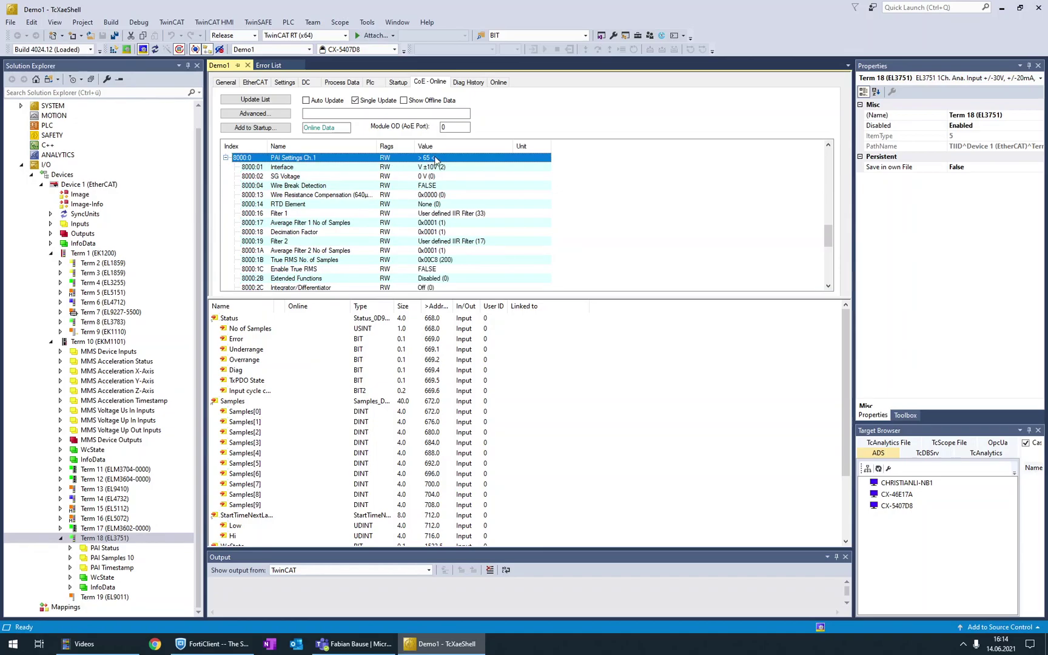
{"action": "left_click", "coordinate": [462, 167]}
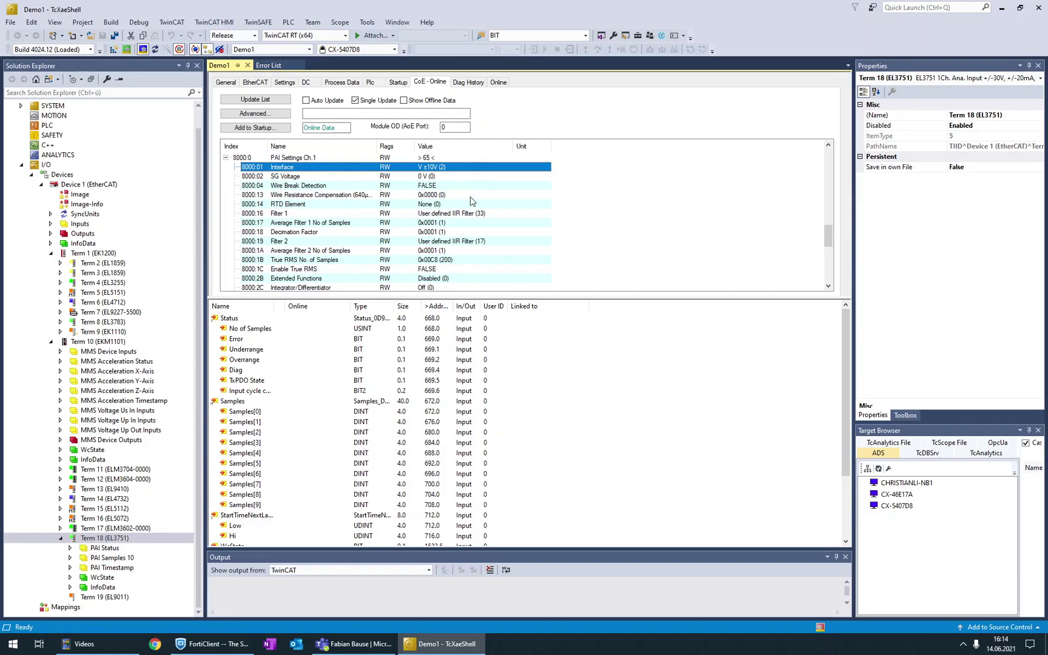
Set both Filter 1 and Filter 2 to None (0)
{"action": "double_click", "coordinate": [492, 213]}
{"action": "left_click", "coordinate": [507, 309]}
{"action": "left_click", "coordinate": [497, 320]}
{"action": "left_click", "coordinate": [593, 280]}
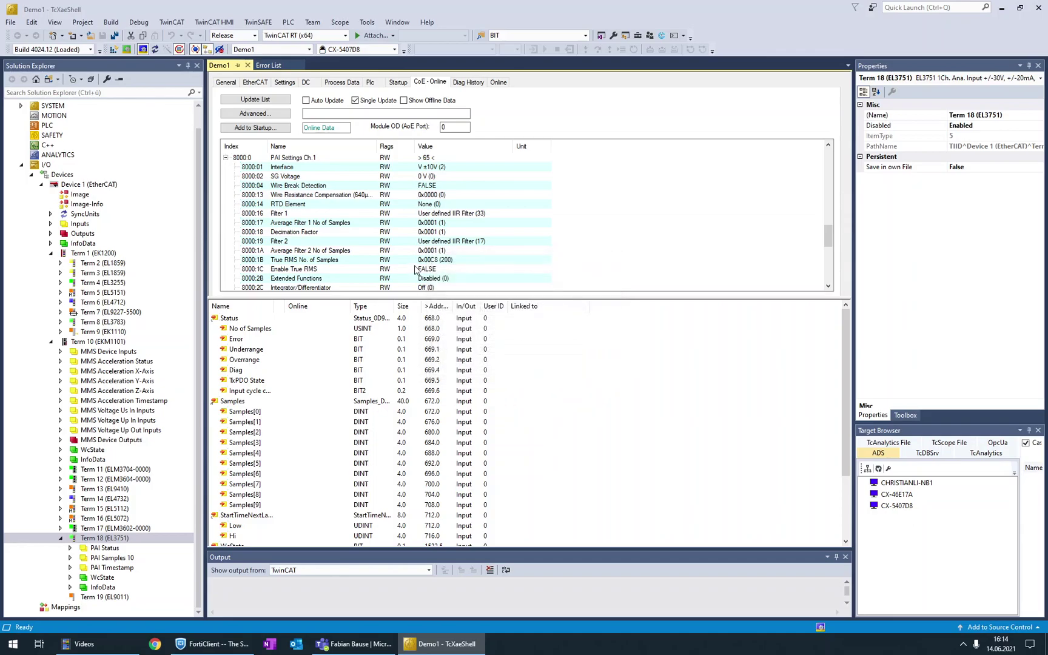
{"action": "double_click", "coordinate": [441, 242]}
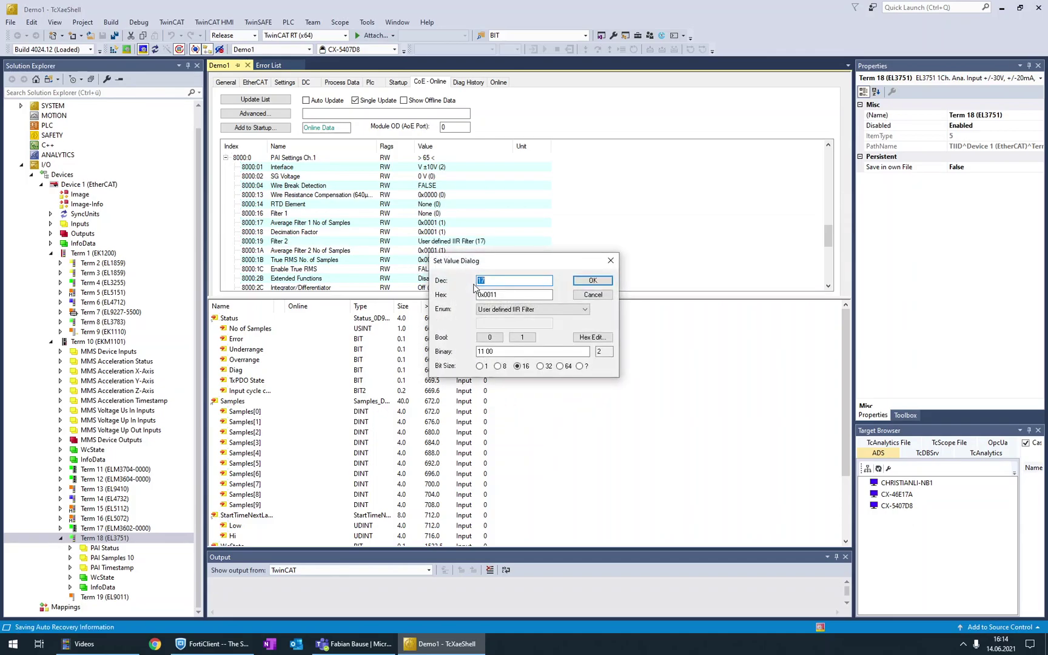
{"action": "left_click", "coordinate": [507, 309]}
{"action": "left_click", "coordinate": [497, 320]}
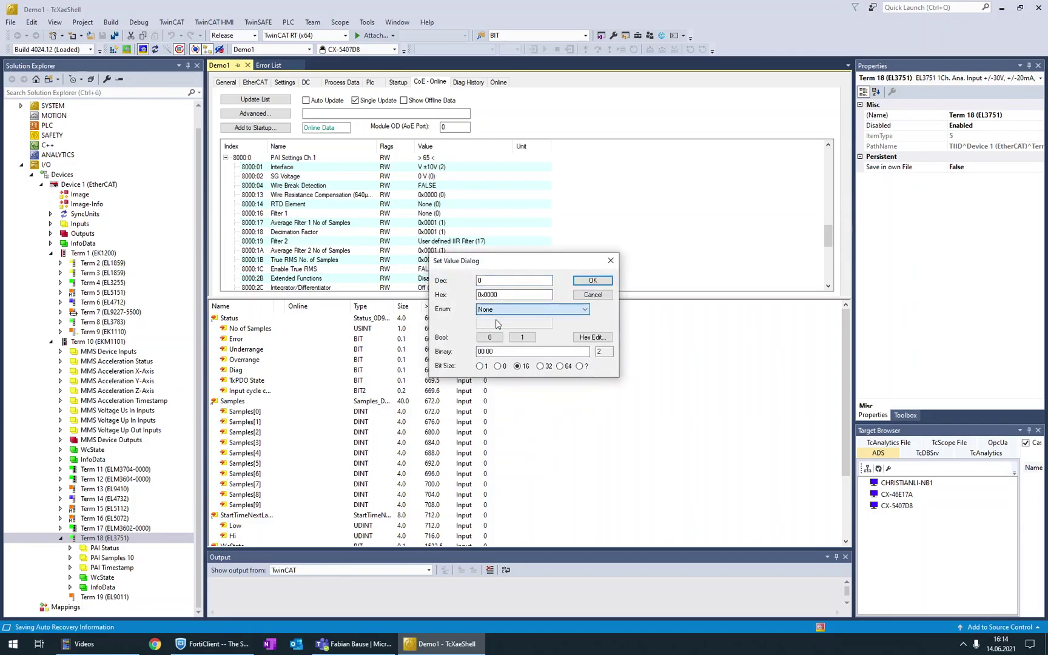
{"action": "left_click", "coordinate": [592, 280]}
{"action": "scroll", "coordinate": [416, 228], "scroll_direction": "down", "scroll_amount": 3}
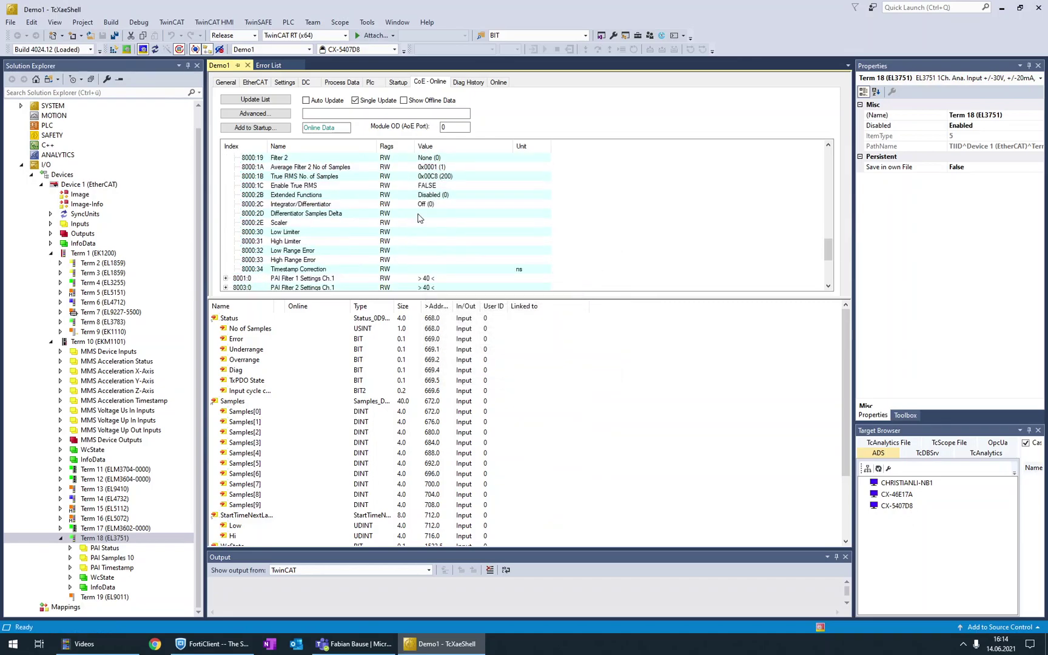
{"action": "scroll", "coordinate": [423, 221], "scroll_direction": "up", "scroll_amount": 6}
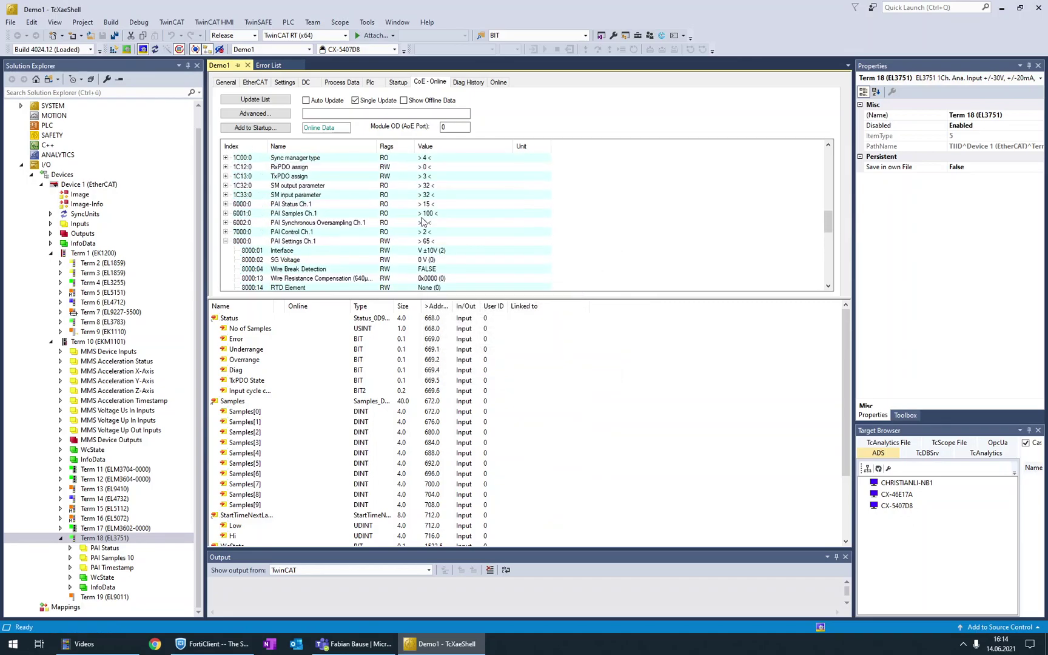
{"action": "scroll", "coordinate": [153, 229], "scroll_direction": "up", "scroll_amount": 1}
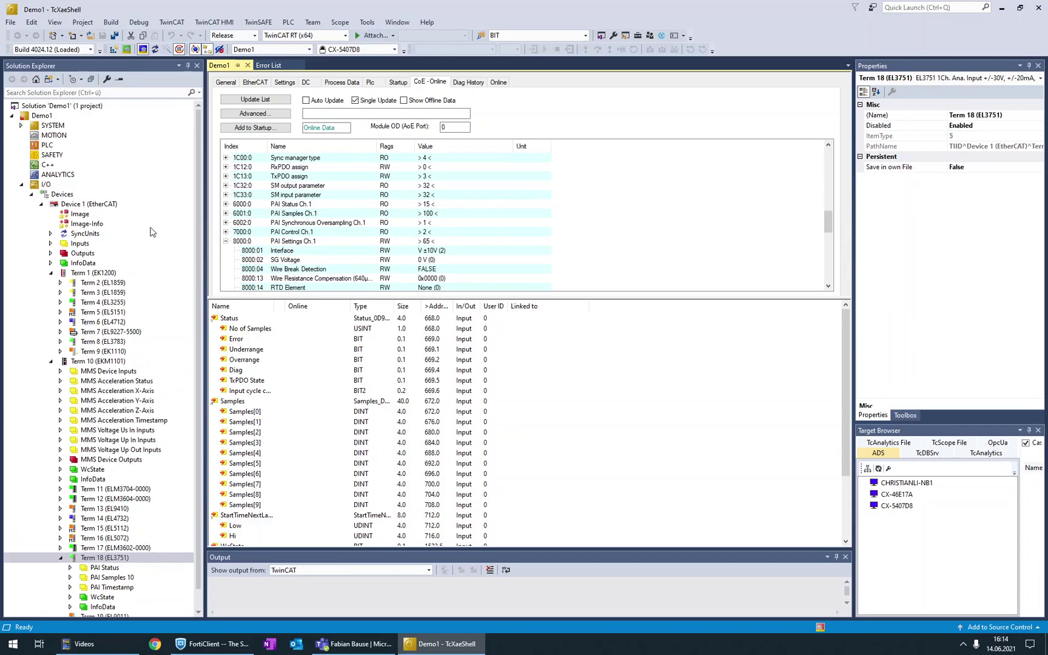
{"action": "left_click", "coordinate": [22, 125]}
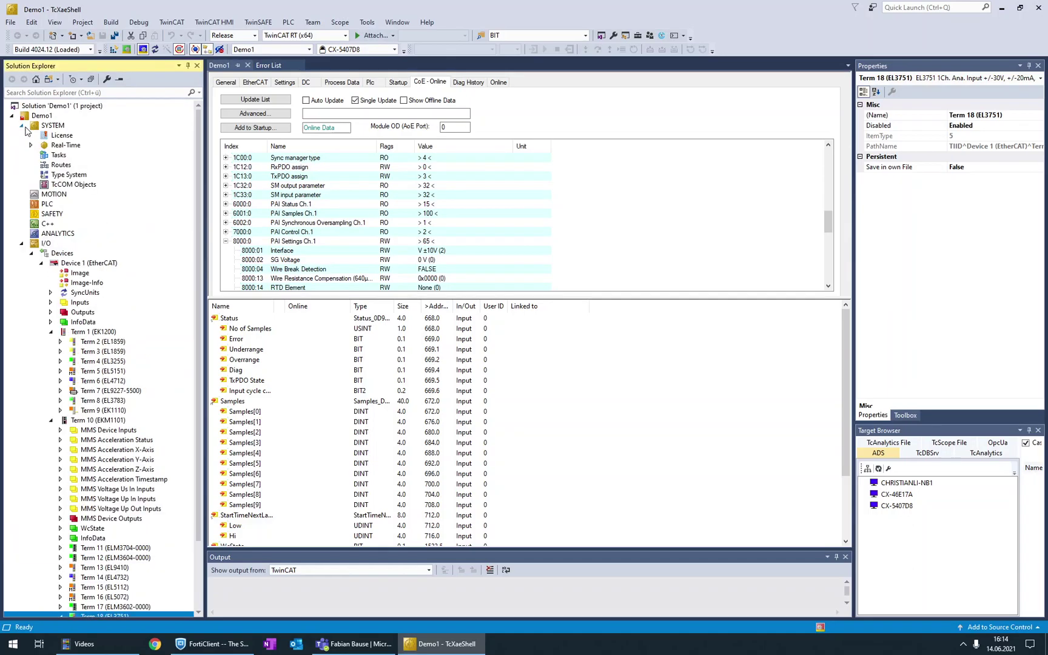
Change the core 0 real-time base time from 1 ms to 200 µs
{"action": "left_click", "coordinate": [64, 146]}
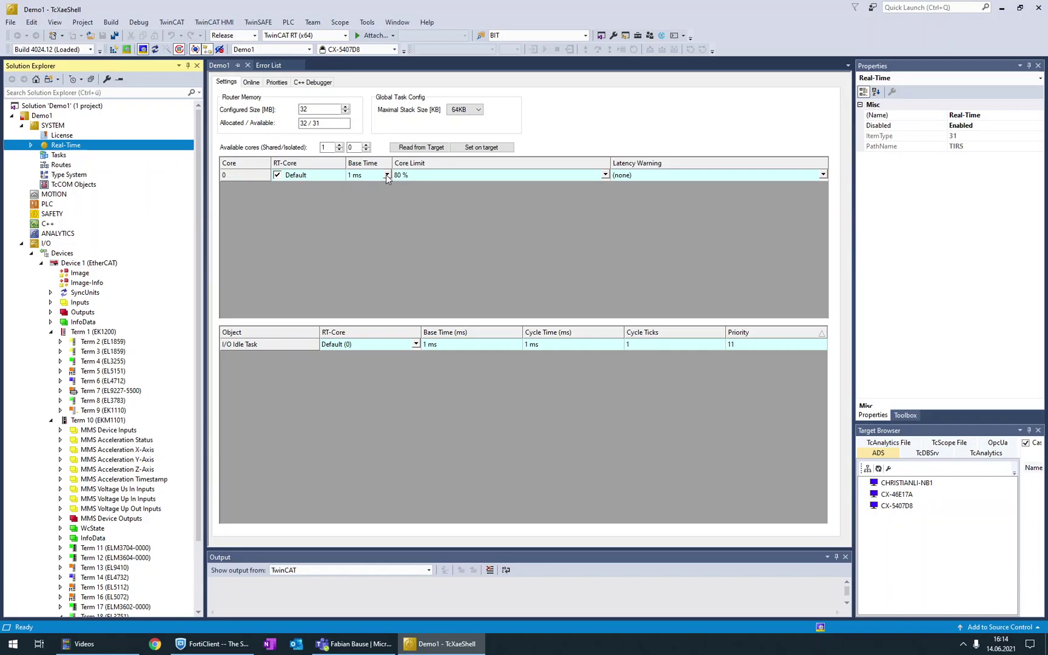
{"action": "left_click", "coordinate": [385, 175]}
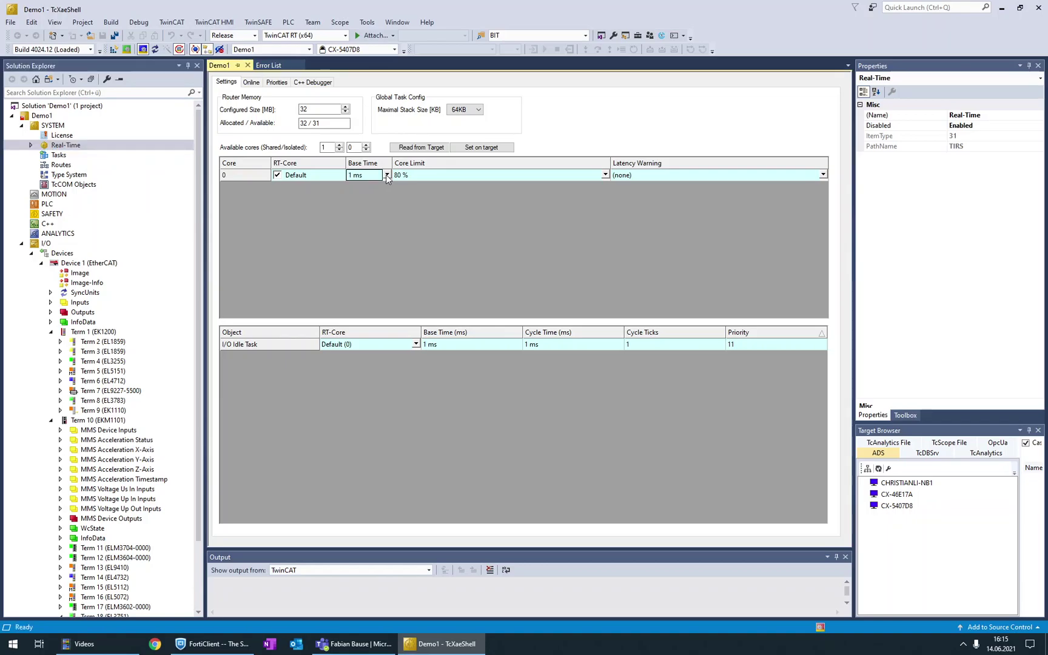
{"action": "left_click", "coordinate": [386, 175]}
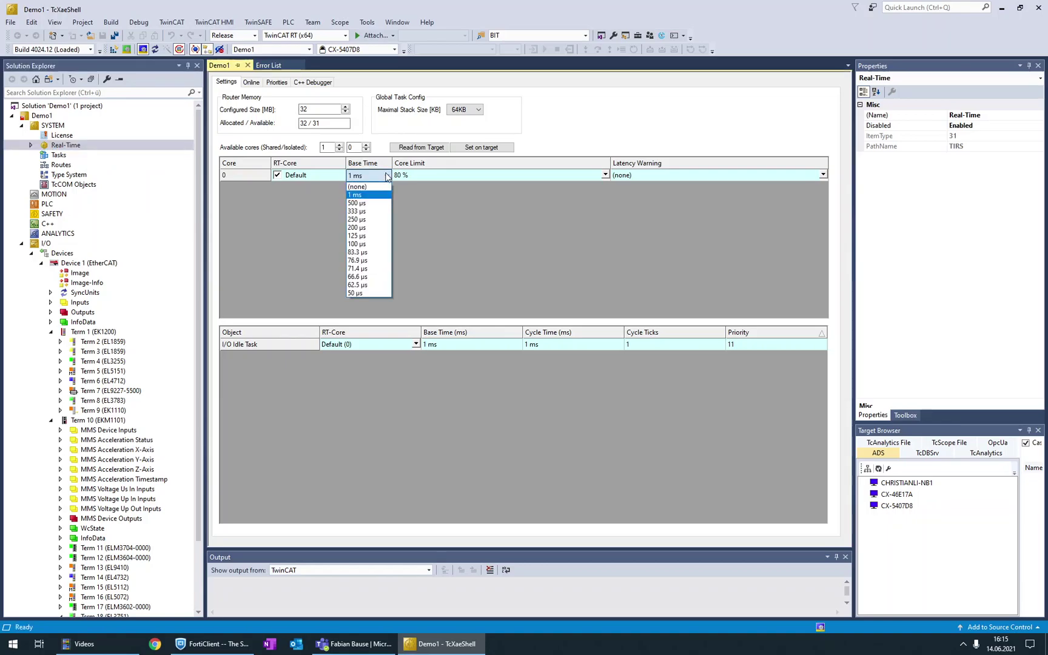
{"action": "left_click", "coordinate": [370, 228]}
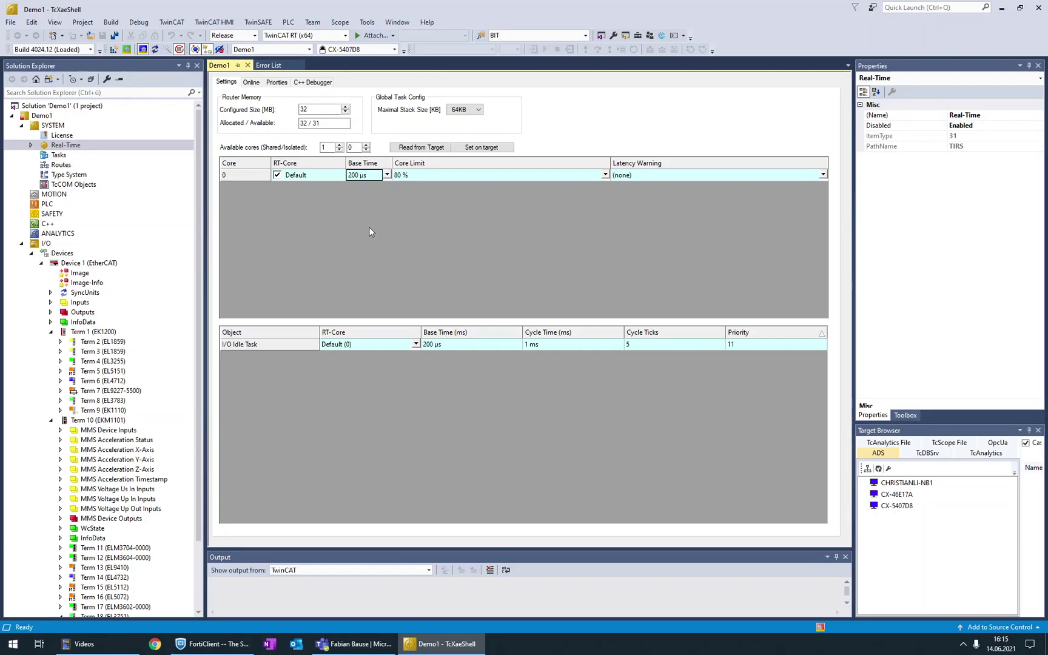
{"action": "left_click", "coordinate": [59, 155]}
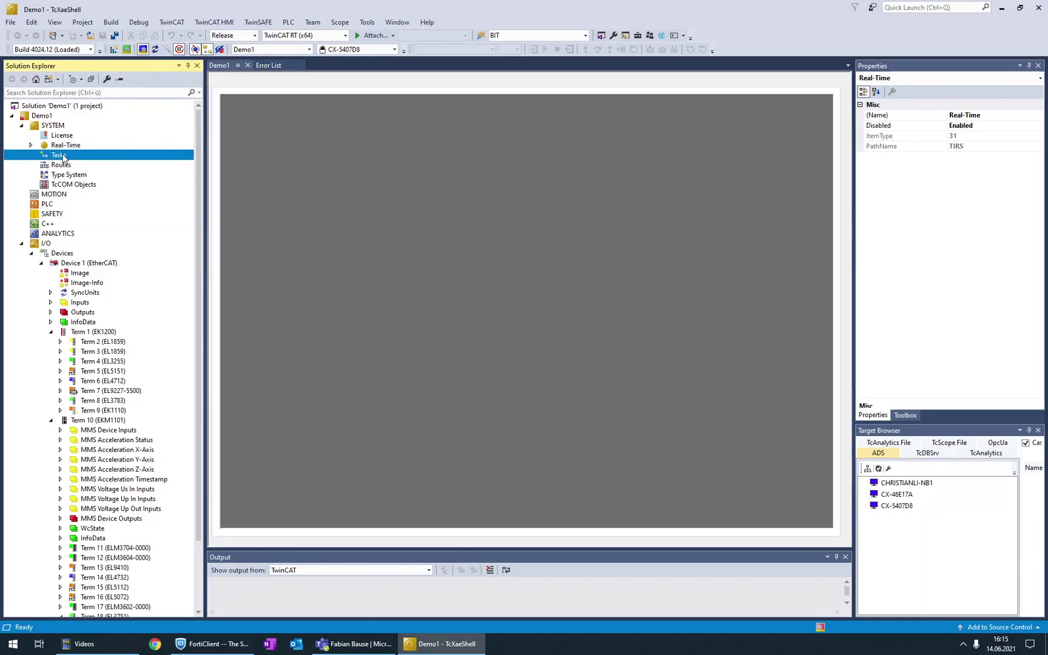
Add a Standard PLC Project named PLC1 under the PLC node
{"action": "left_click", "coordinate": [55, 204]}
{"action": "right_click", "coordinate": [56, 204]}
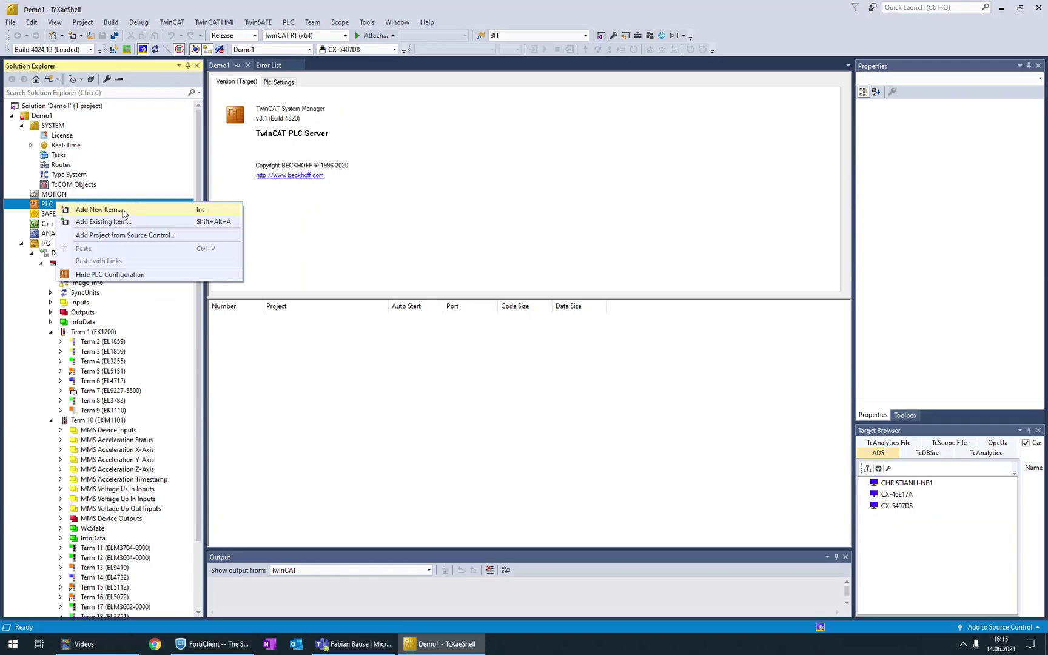
{"action": "left_click", "coordinate": [125, 210]}
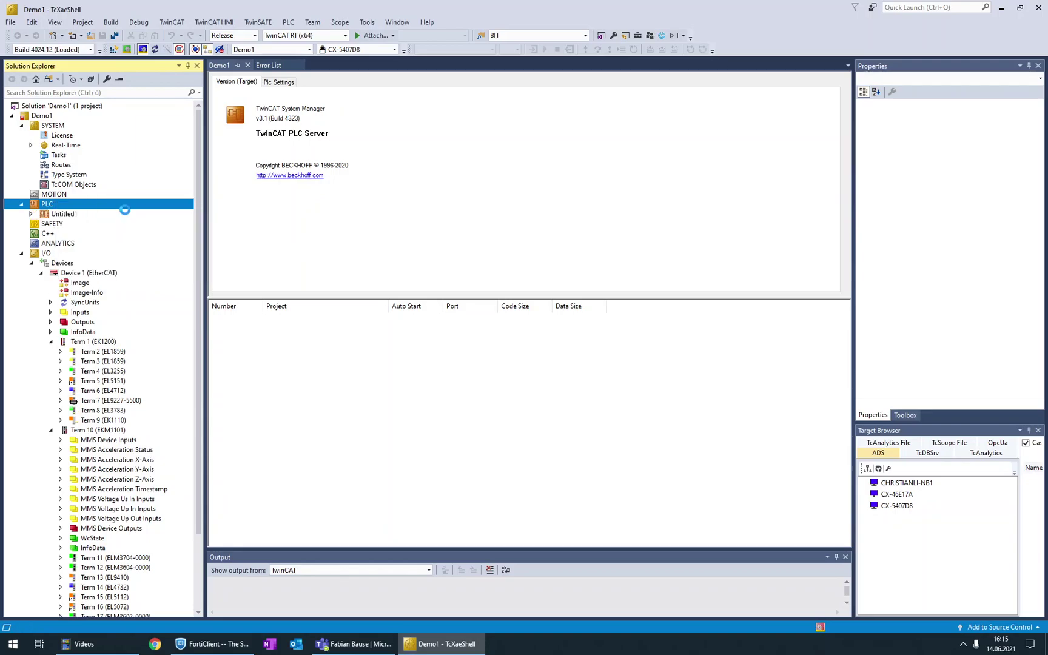
{"action": "double_click", "coordinate": [384, 453]}
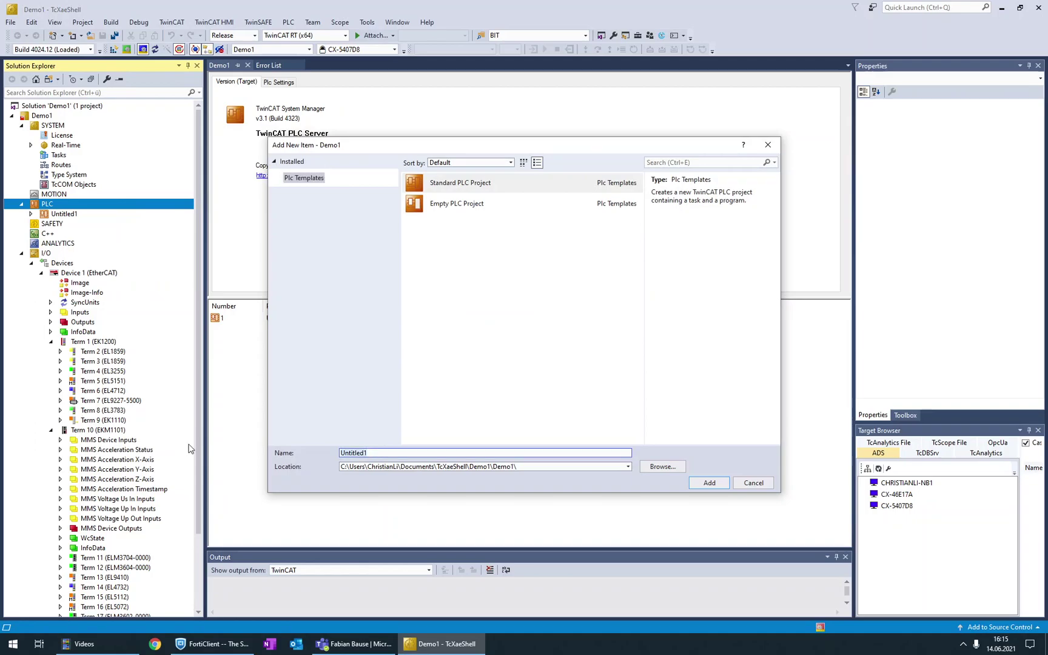
{"action": "type", "text": "PLC1"}
{"action": "key", "text": "Return"}
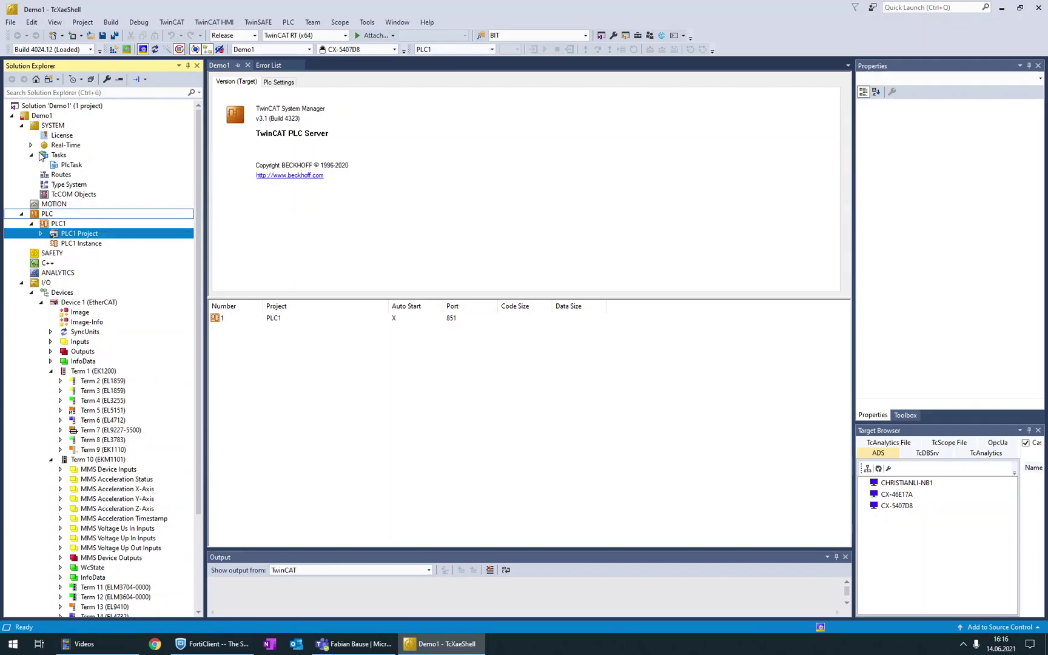
Set PlcTask cycle ticks to 5 (1.000 ms) and expand the PLC1 Project folders
{"action": "left_click", "coordinate": [70, 168]}
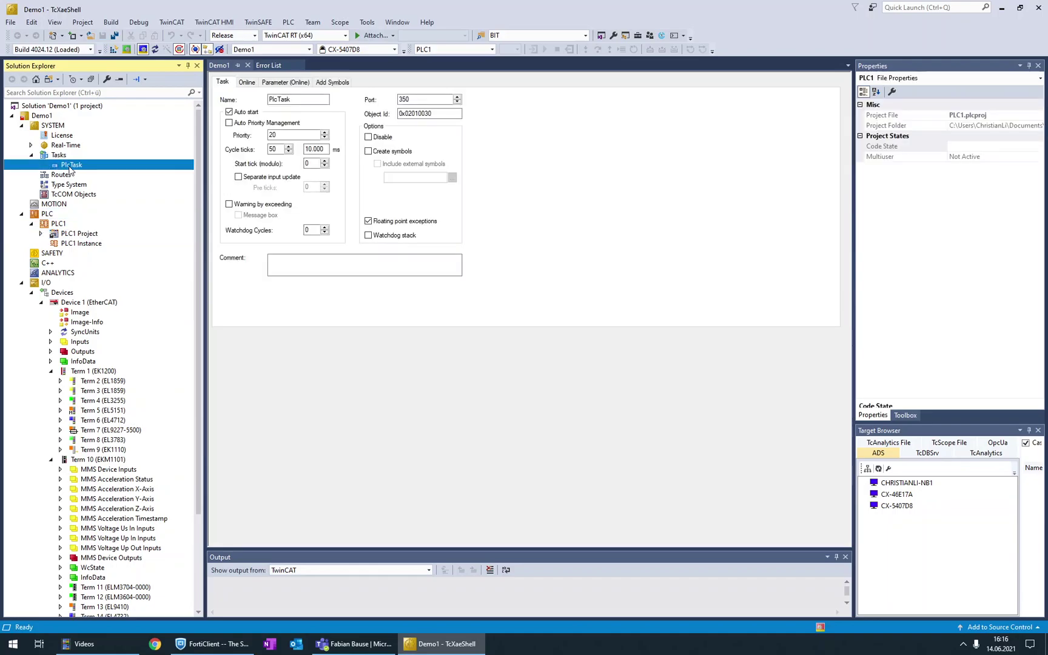
{"action": "double_click", "coordinate": [281, 151]}
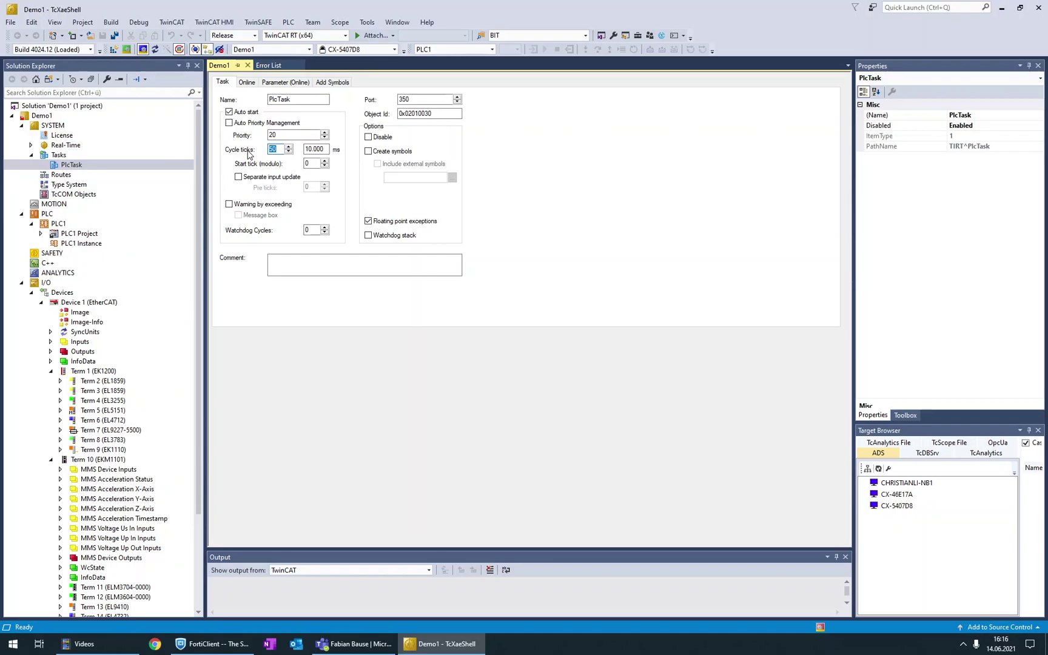
{"action": "type", "text": "5"}
{"action": "double_click", "coordinate": [310, 151]}
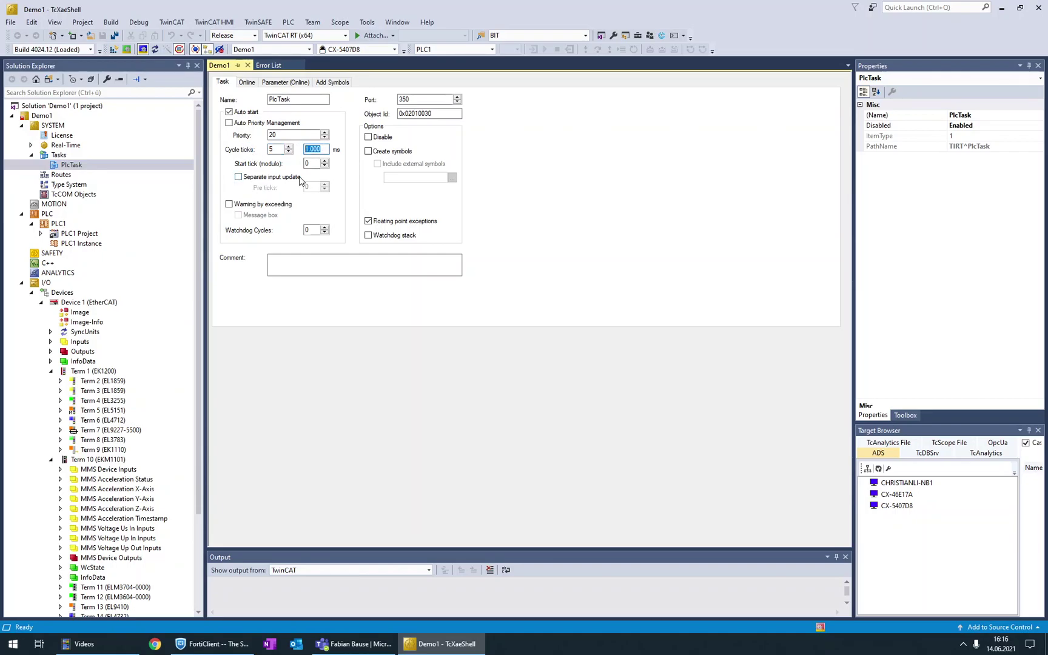
{"action": "double_click", "coordinate": [273, 149]}
{"action": "type", "text": "1"}
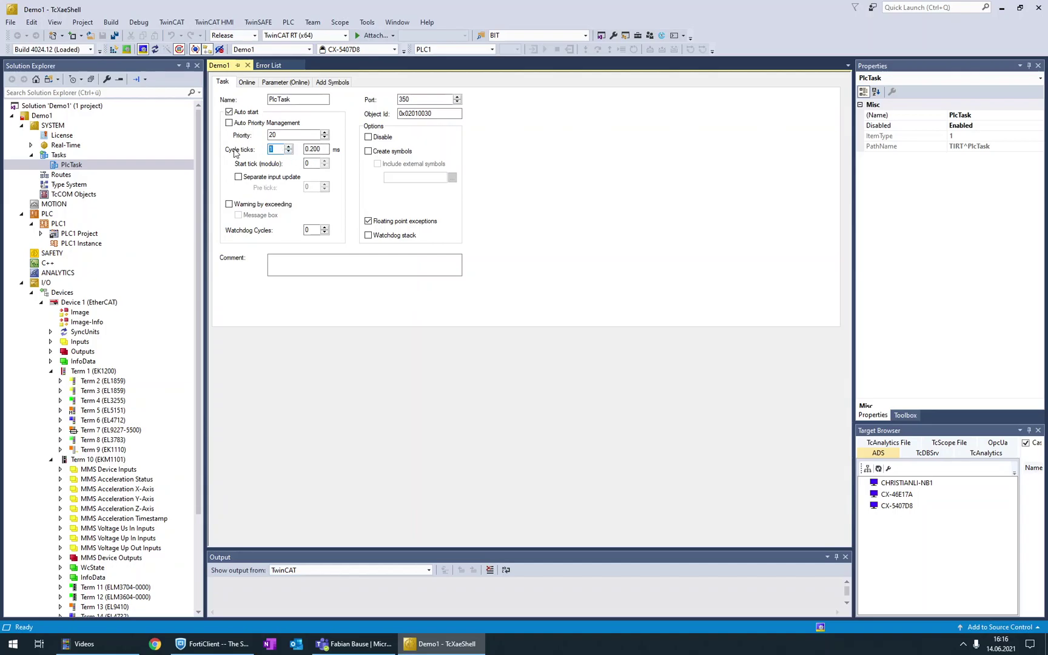
{"action": "type", "text": "5"}
{"action": "left_click", "coordinate": [40, 235]}
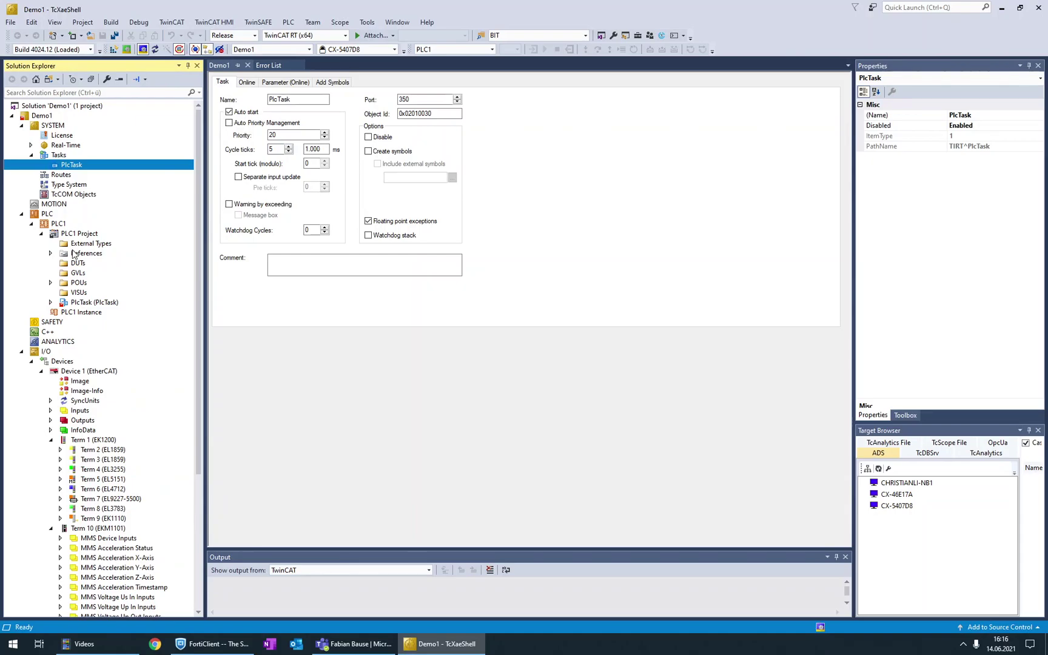
Create a new global variable list named Measurement in the GVLs folder
{"action": "left_click", "coordinate": [50, 302]}
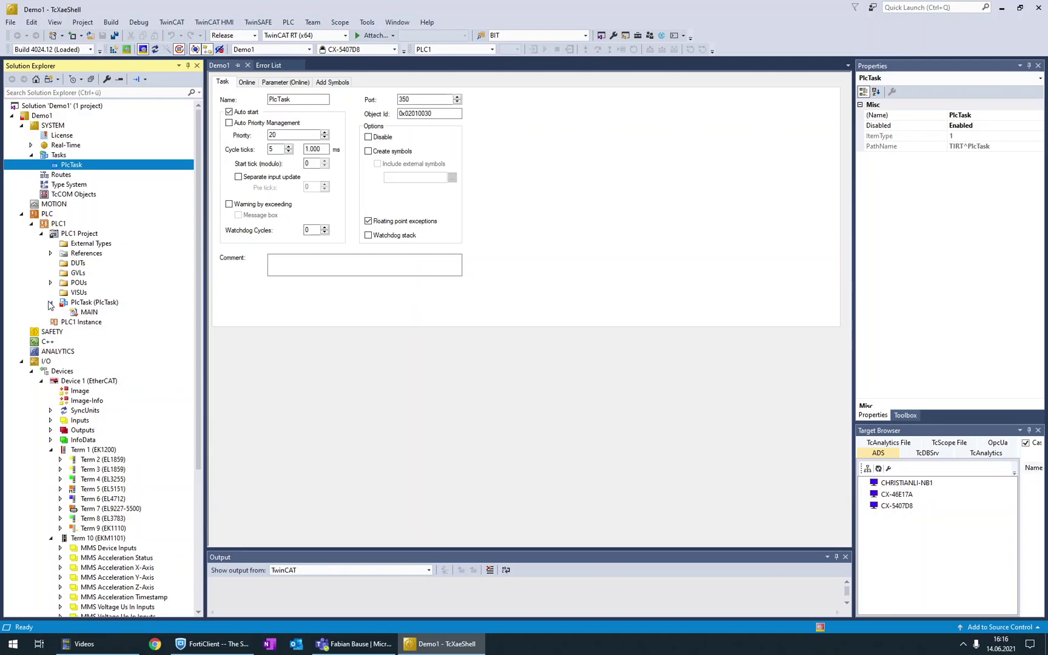
{"action": "left_click", "coordinate": [71, 276]}
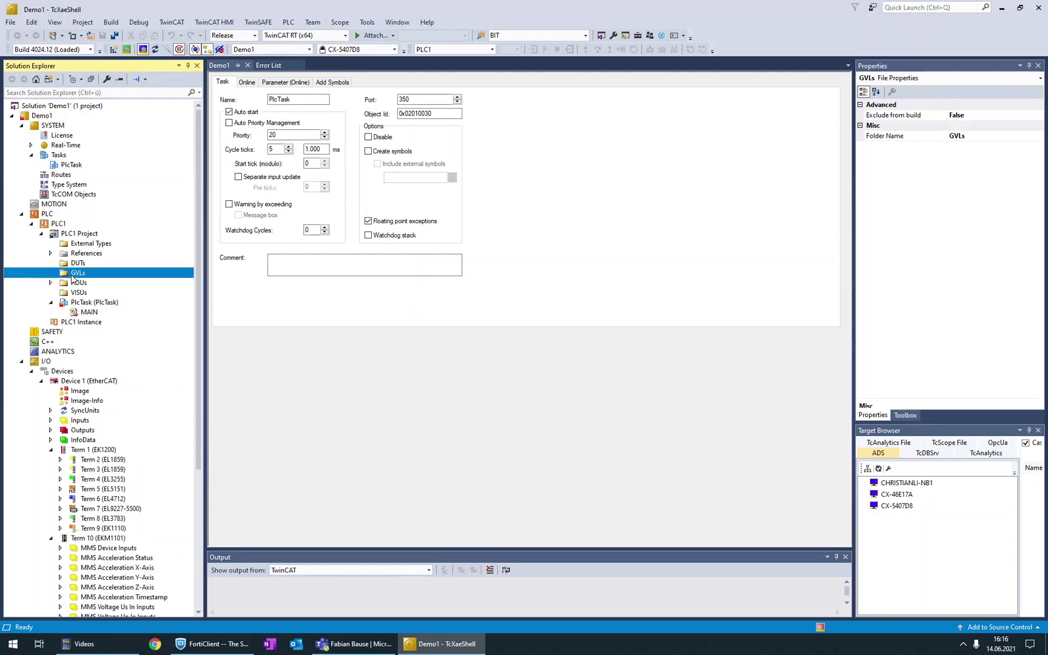
{"action": "right_click", "coordinate": [72, 277]}
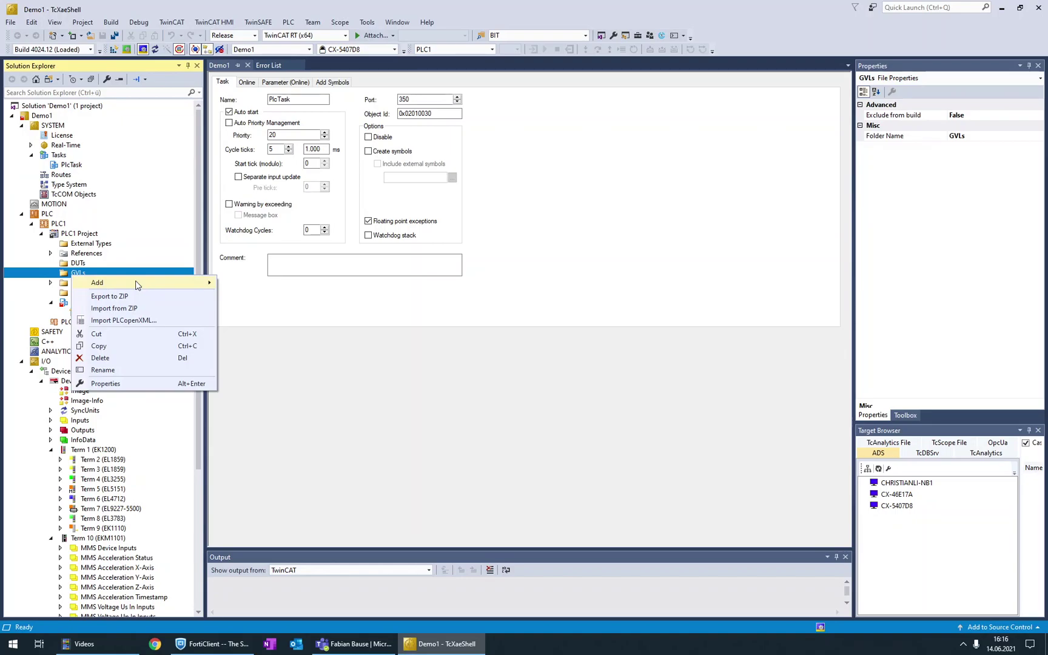
{"action": "mouse_move", "coordinate": [134, 285]}
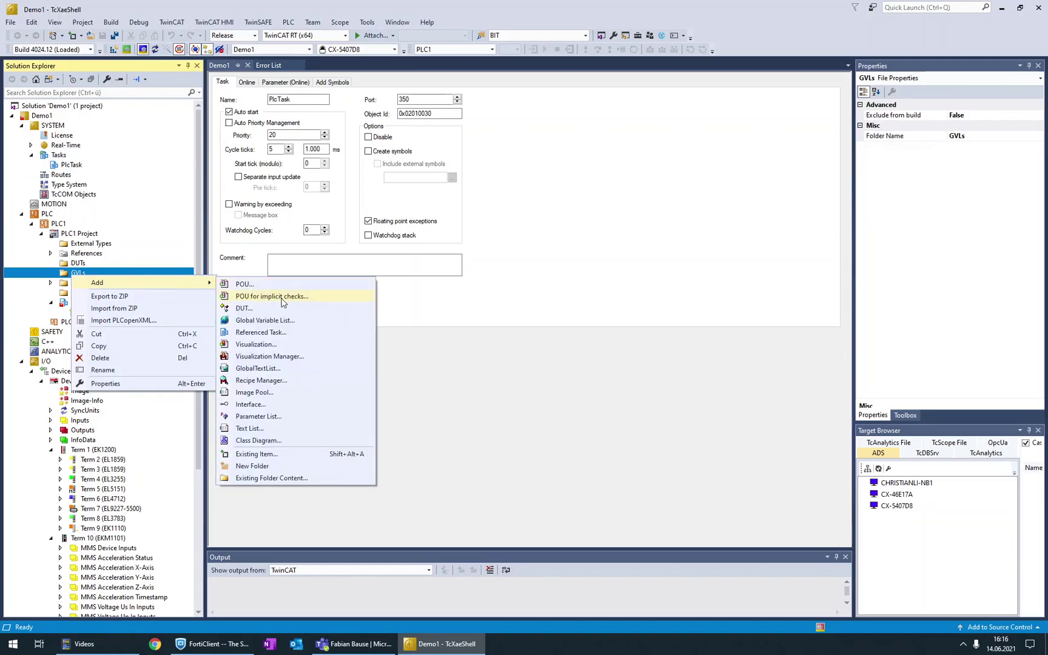
{"action": "left_click", "coordinate": [299, 325]}
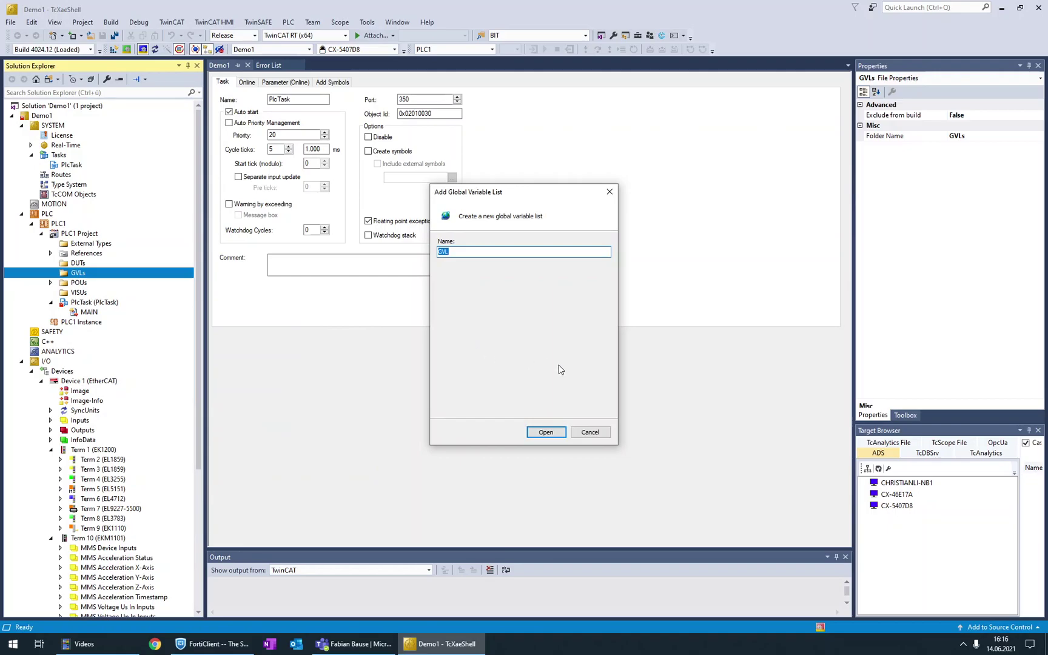
{"action": "type", "text": "E"}
{"action": "type", "text": "Measurement"}
{"action": "key", "text": "Return"}
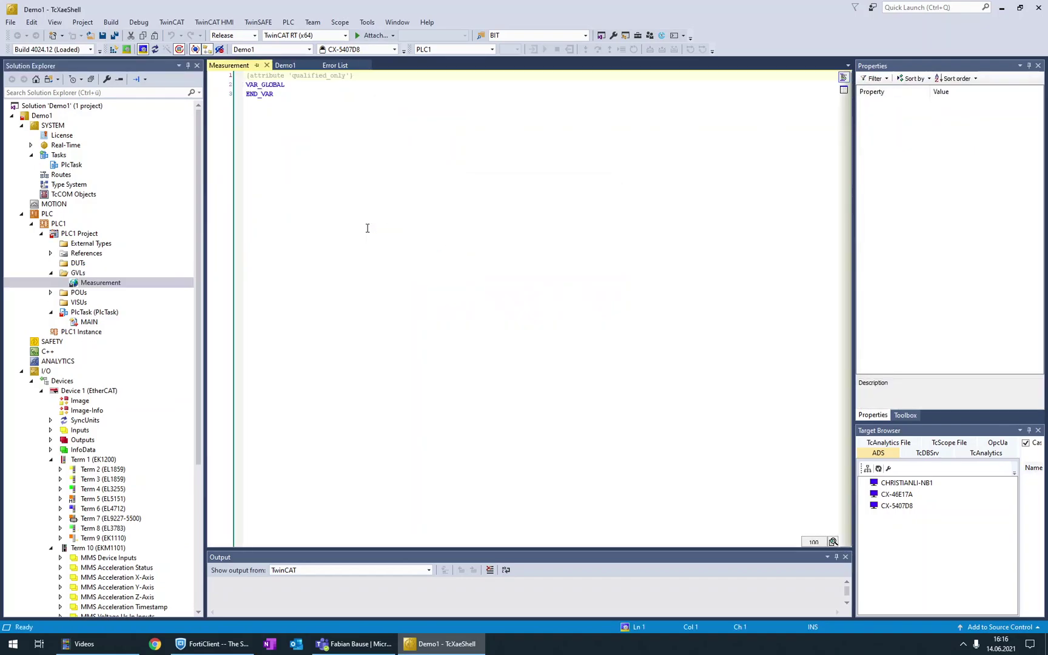
Declare 'iEL3751 AT %I* : ARRAY[0..9] OF DINT;' inside VAR_GLOBAL
{"action": "left_click", "coordinate": [299, 89]}
{"action": "key", "text": "Return"}
{"action": "type", "text": "iEL"}
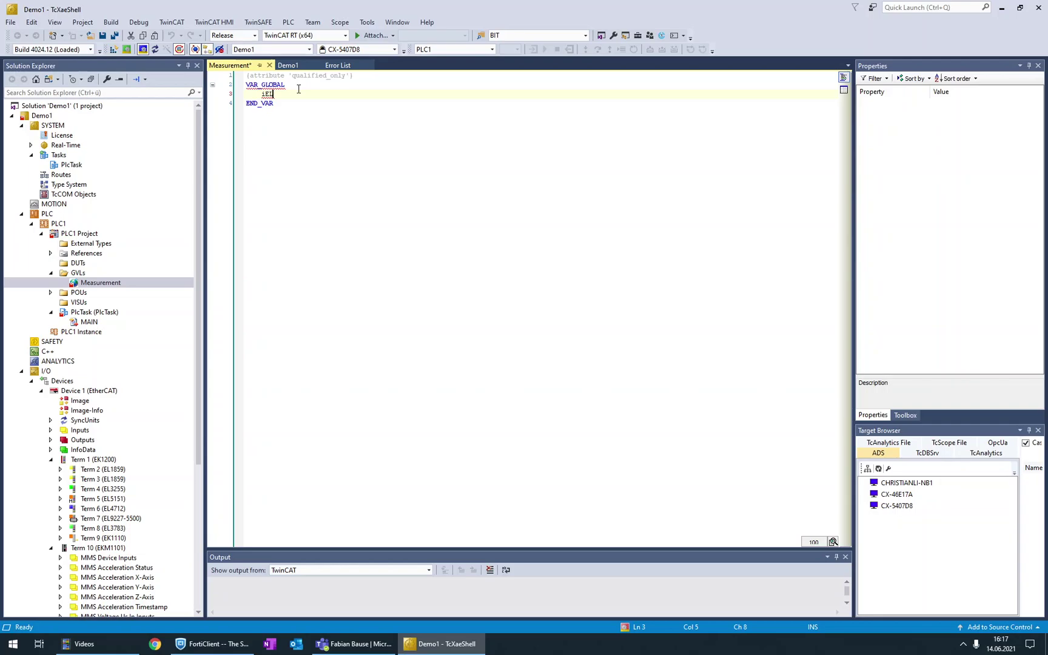
{"action": "type", "text": "3751 AT %I* : ARRAY[0"}
{"action": "key", "text": "BackSpace"}
{"action": "type", "text": "..9] OF DINT;"}
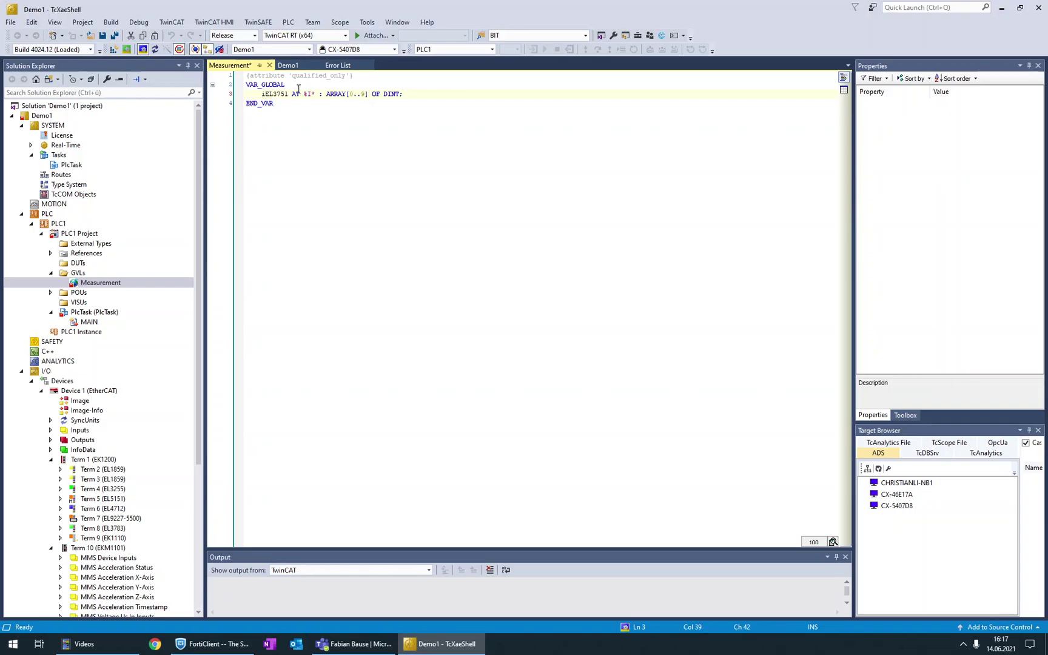
{"action": "left_click", "coordinate": [377, 207]}
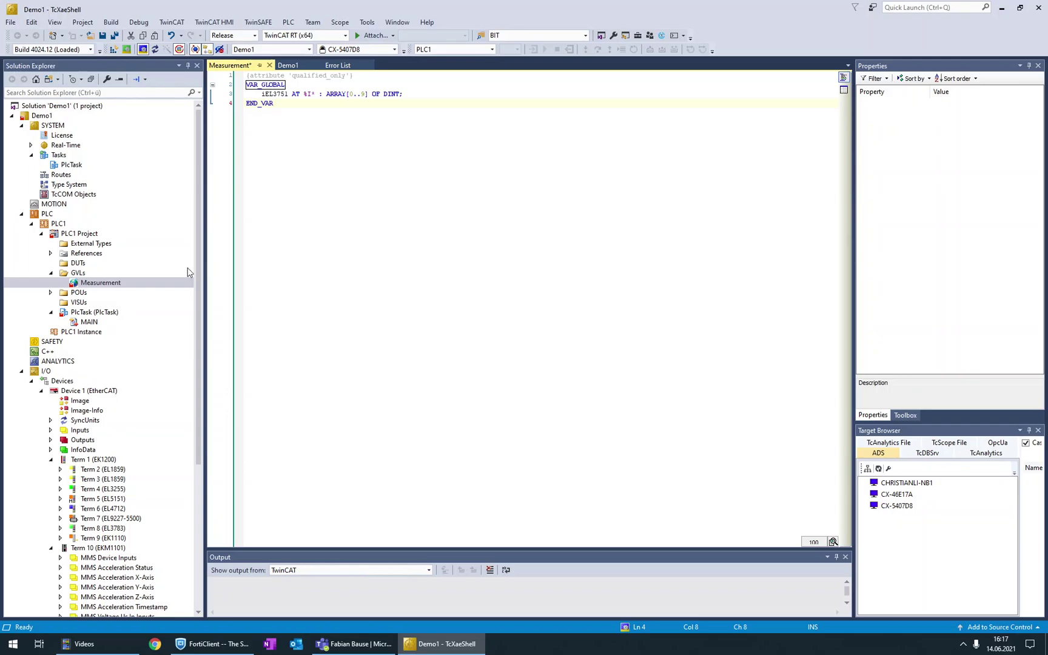
Build the Demo1 solution with 0 errors and dismiss the EtherCAT sync master warning
{"action": "left_click", "coordinate": [111, 23]}
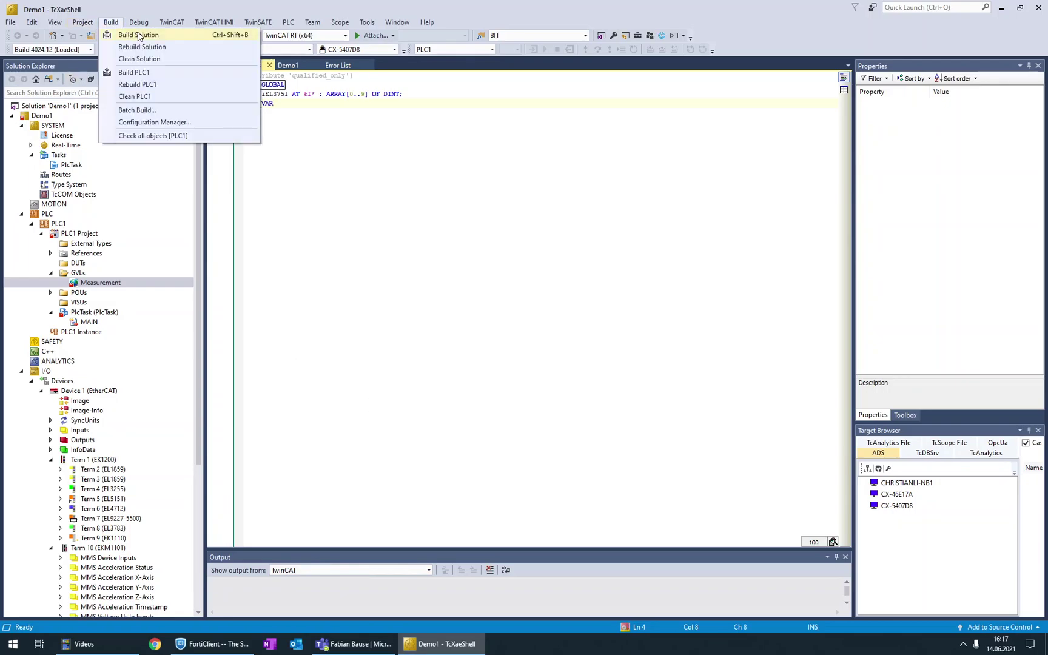
{"action": "key", "text": "Escape"}
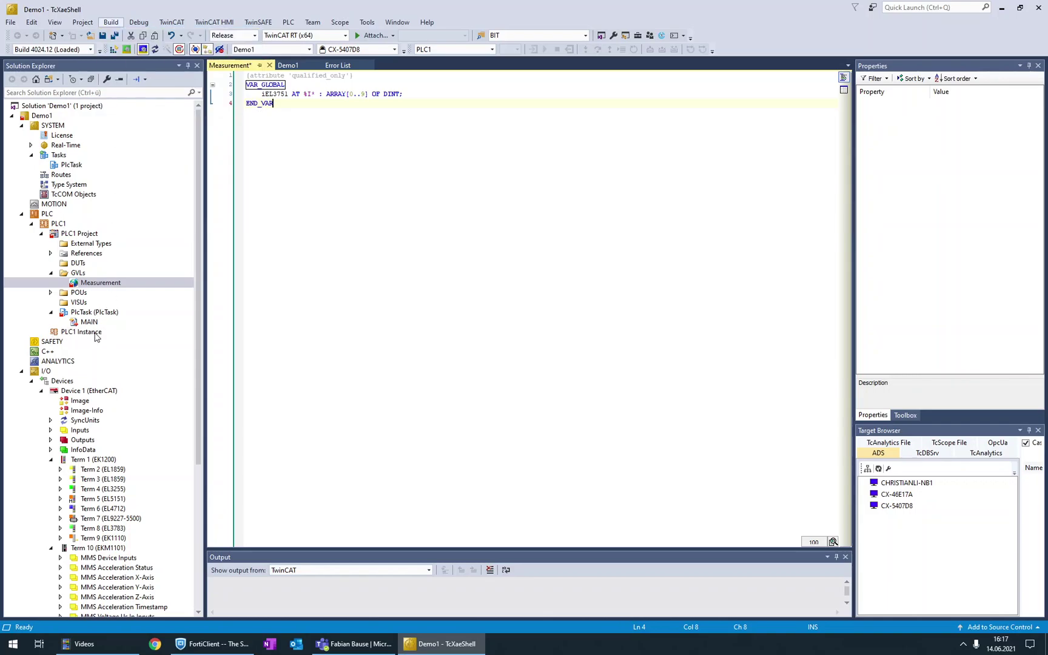
{"action": "left_click", "coordinate": [92, 333]}
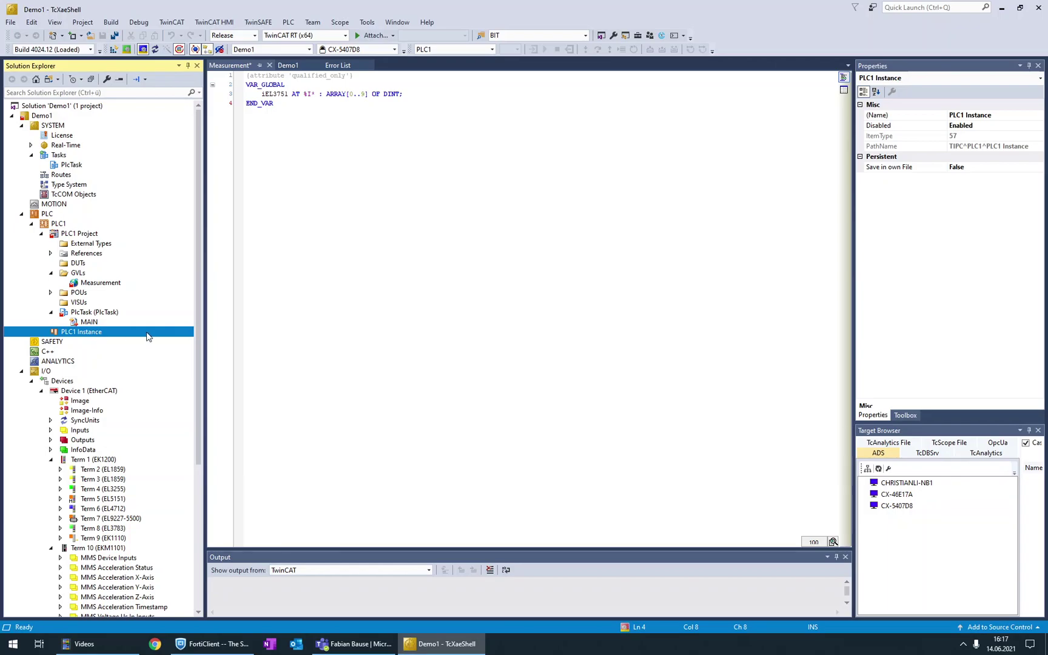
{"action": "left_click", "coordinate": [332, 283]}
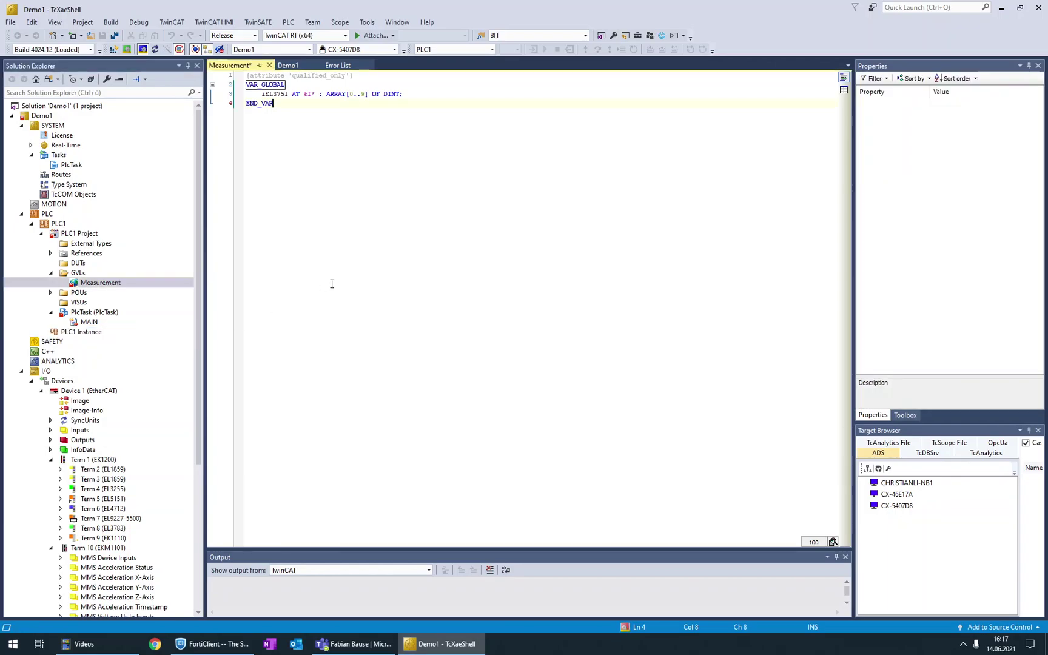
{"action": "left_click", "coordinate": [112, 22]}
{"action": "left_click", "coordinate": [111, 23]}
{"action": "left_click", "coordinate": [112, 23]}
{"action": "left_click", "coordinate": [112, 25]}
{"action": "left_click", "coordinate": [111, 24]}
{"action": "left_click", "coordinate": [115, 33]}
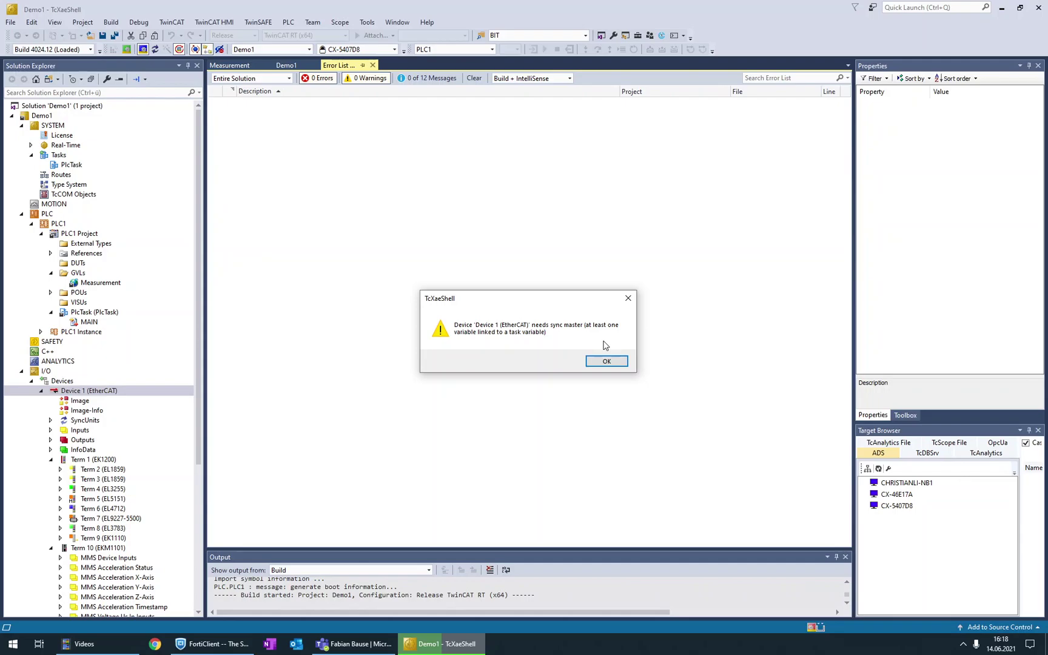
{"action": "left_click", "coordinate": [603, 362]}
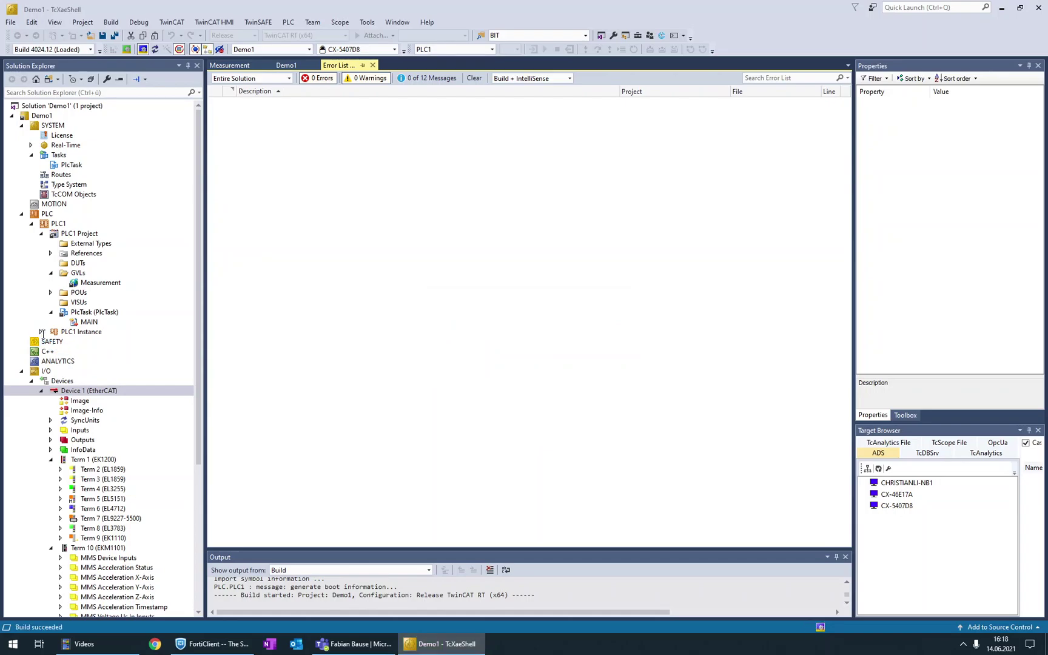
Expand PLC1 Instance > PlcTask Inputs > Measurement and select iEL3751
{"action": "left_click", "coordinate": [42, 342]}
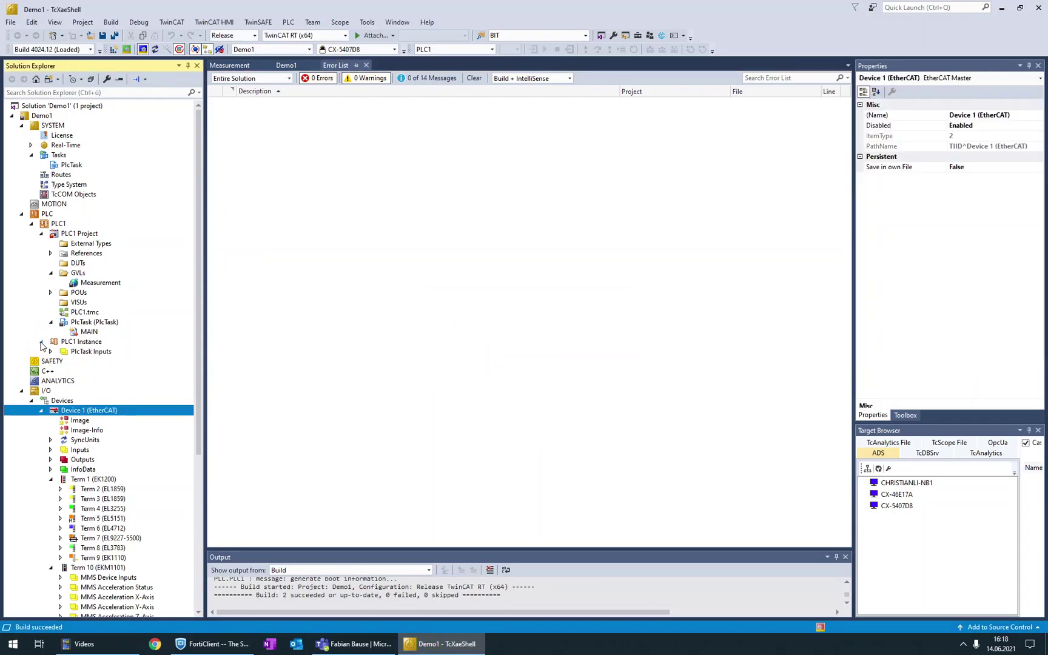
{"action": "left_click", "coordinate": [50, 352]}
{"action": "left_click", "coordinate": [61, 361]}
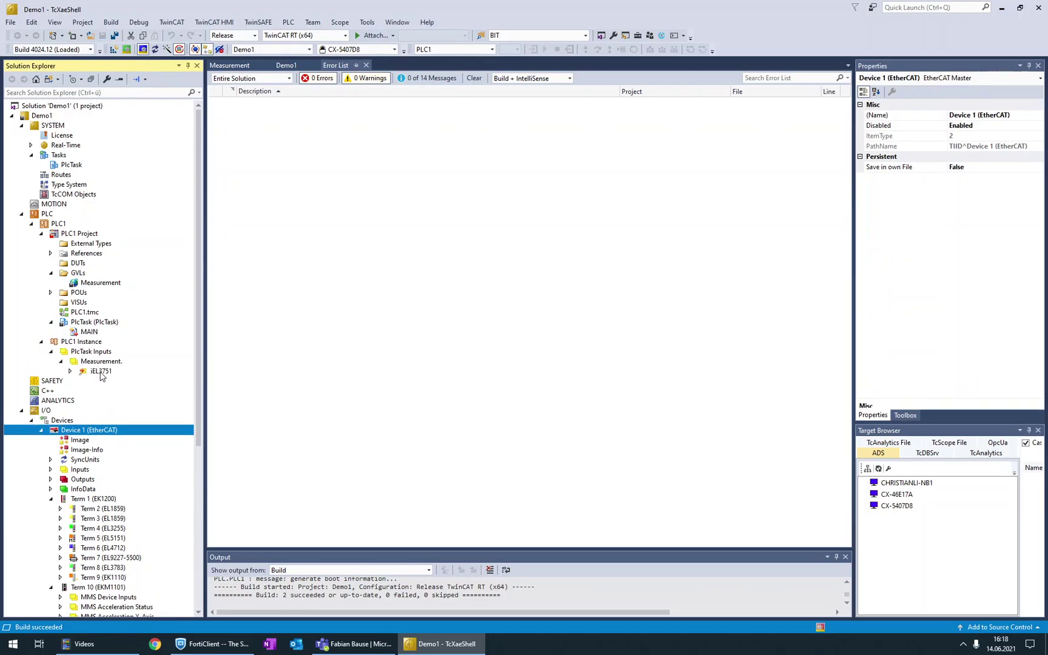
{"action": "left_click", "coordinate": [101, 373]}
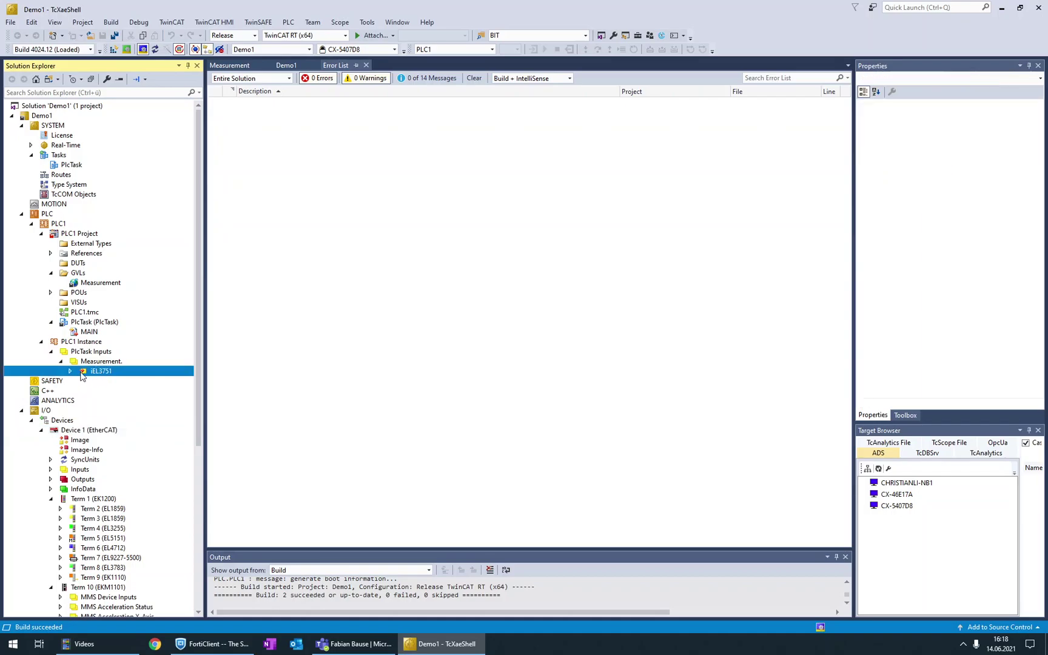
{"action": "left_click", "coordinate": [85, 362]}
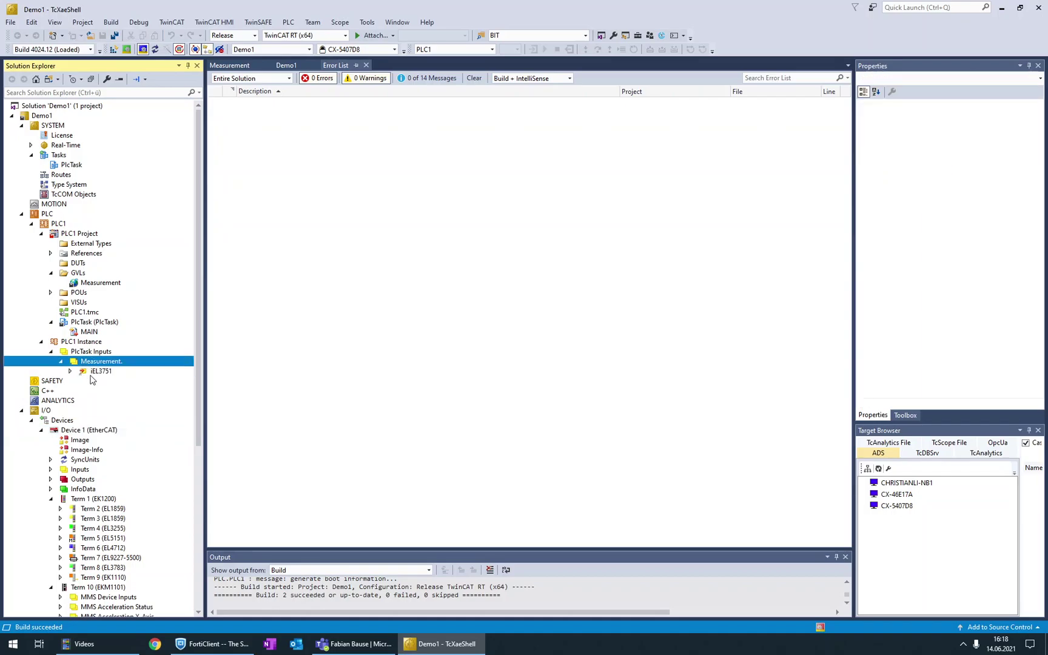
{"action": "left_click", "coordinate": [102, 374]}
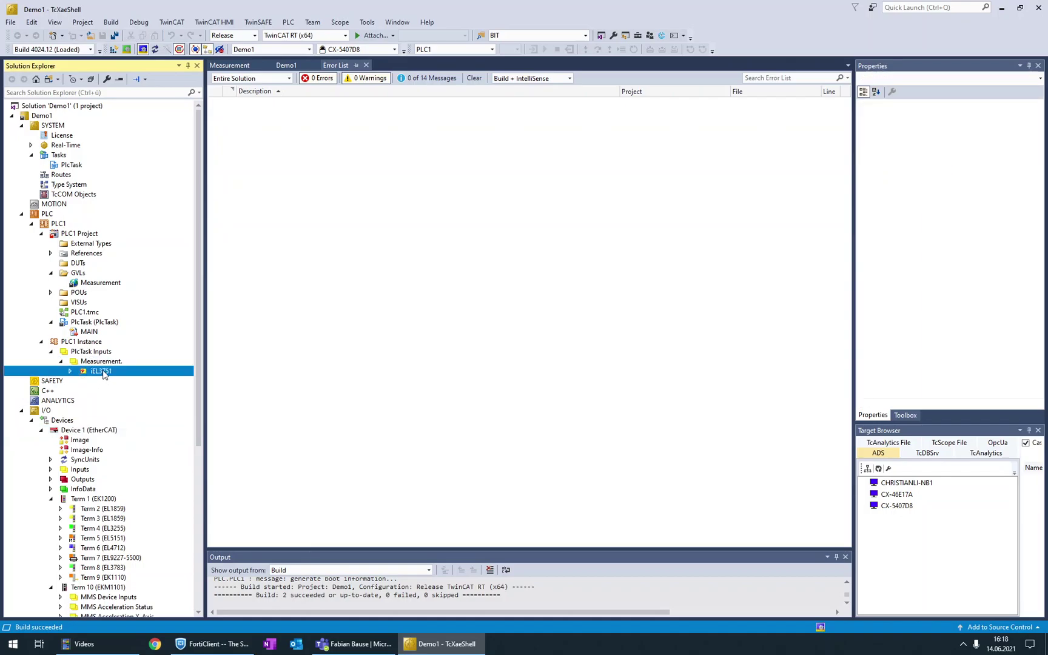
Link iEL3751 to the Samples input of Term 18 (EL3751)
{"action": "double_click", "coordinate": [102, 371]}
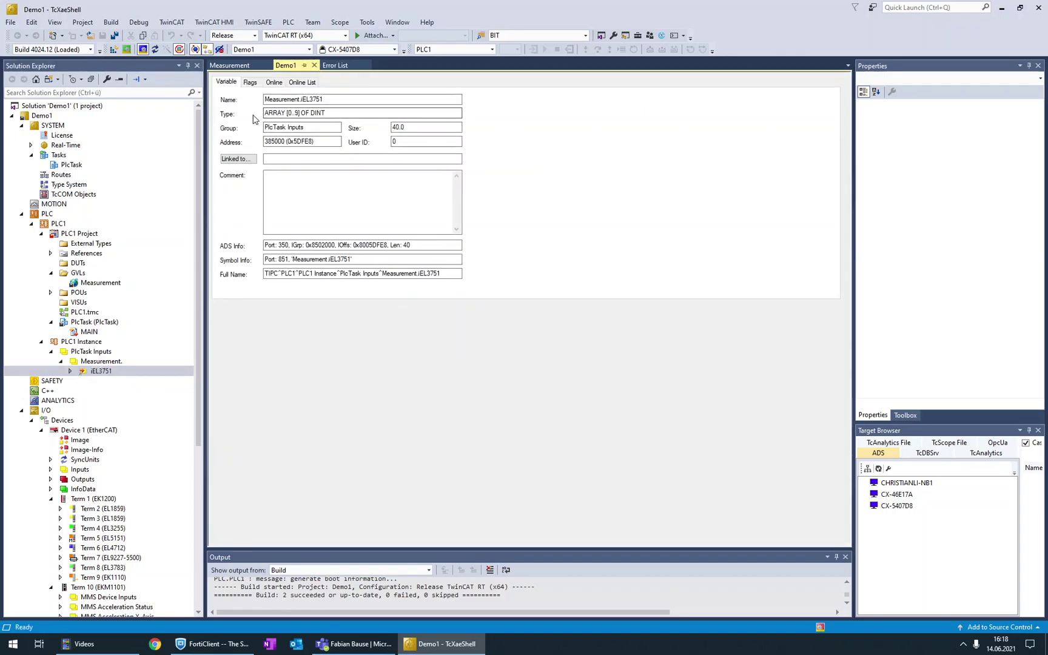
{"action": "left_click", "coordinate": [239, 160]}
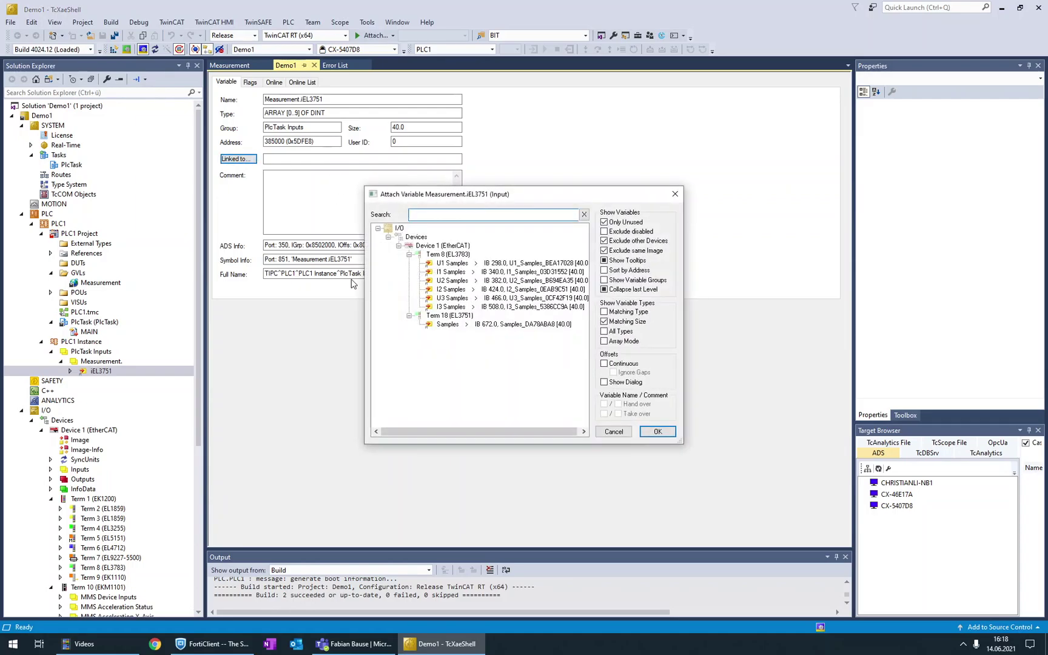
{"action": "left_click", "coordinate": [486, 325]}
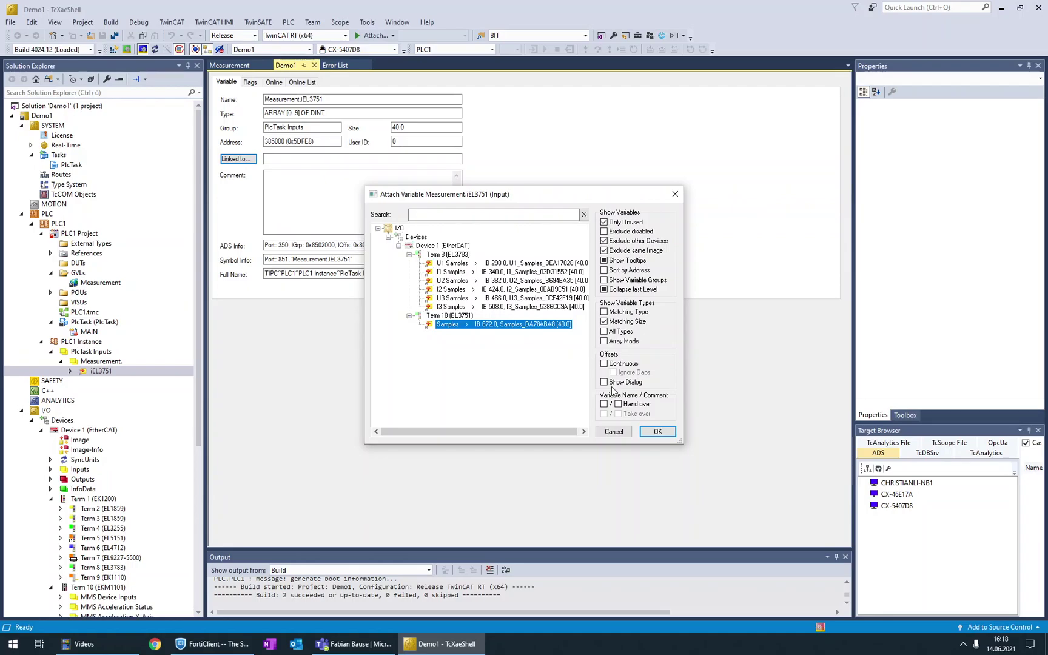
{"action": "left_click", "coordinate": [656, 432]}
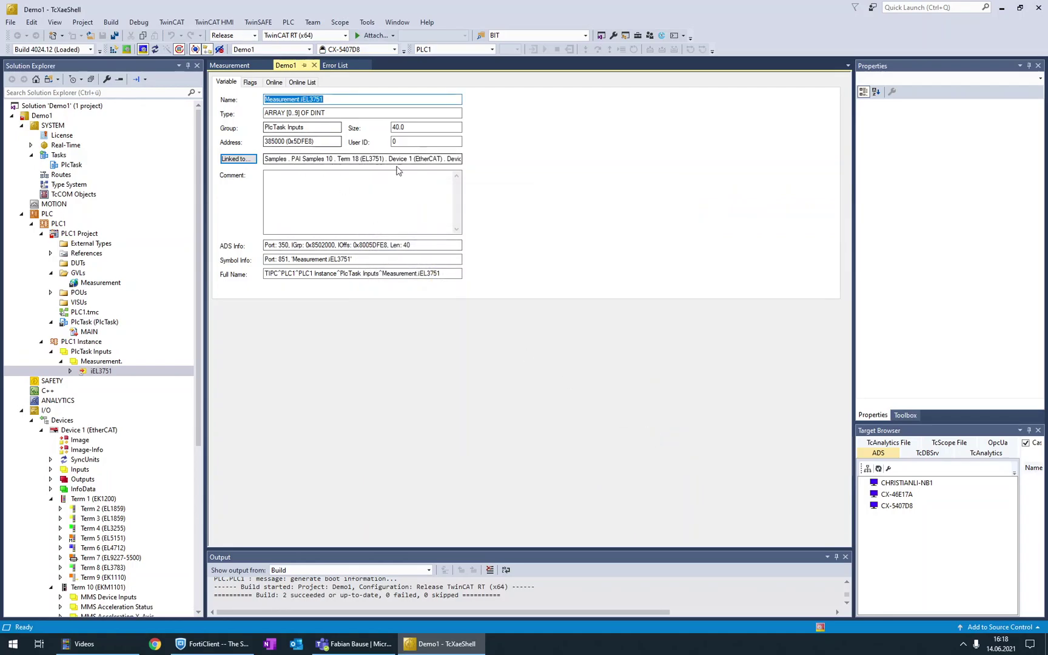
{"action": "left_click", "coordinate": [101, 371]}
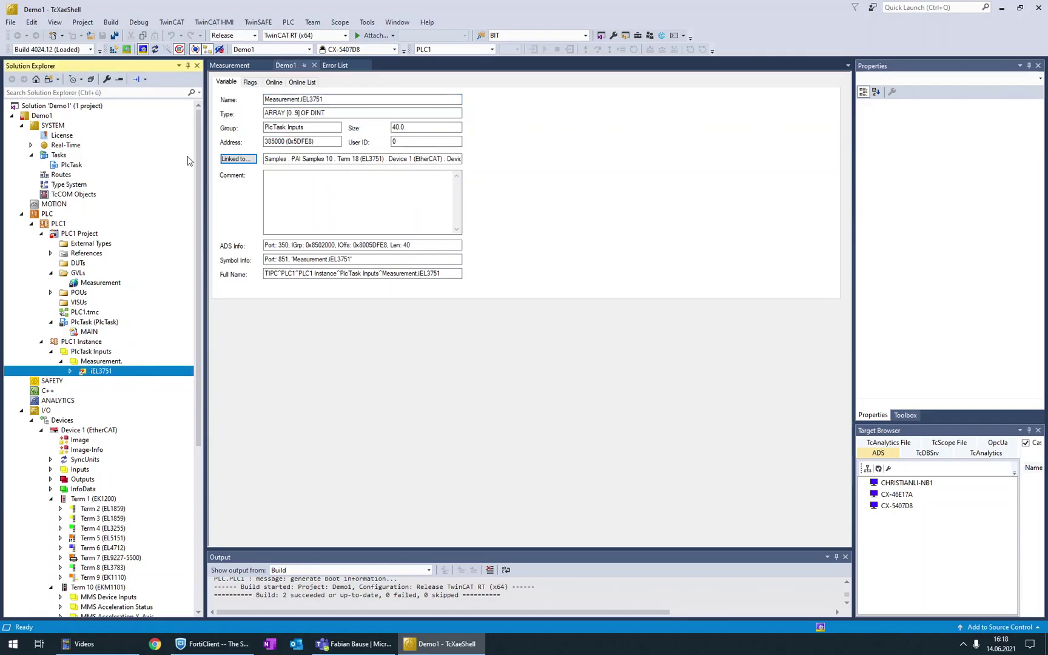
{"action": "left_click_drag", "start_coordinate": [200, 286], "coordinate": [214, 456]}
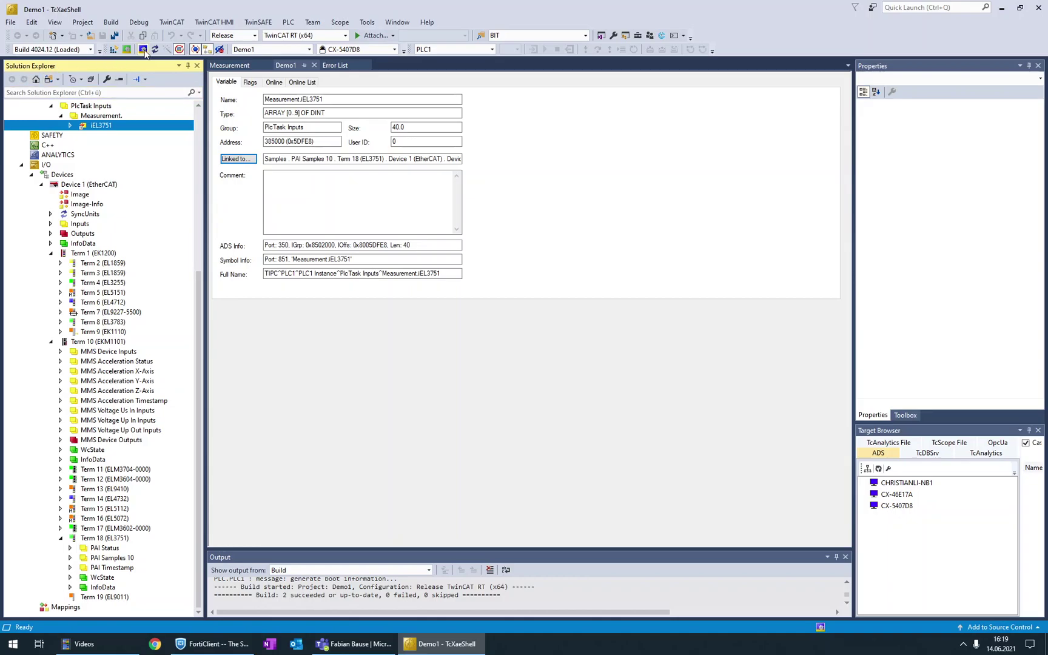
Activate the configuration on CX-5407D8, restart in Run Mode, and view Term 18's live Samples values
{"action": "left_click", "coordinate": [112, 51]}
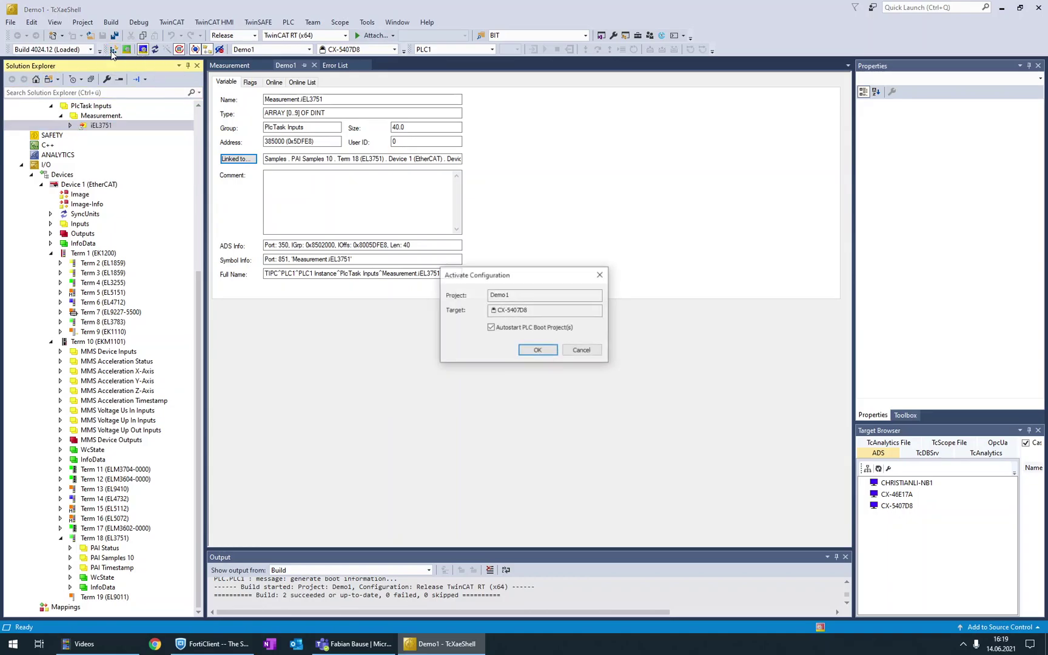
{"action": "left_click", "coordinate": [537, 350]}
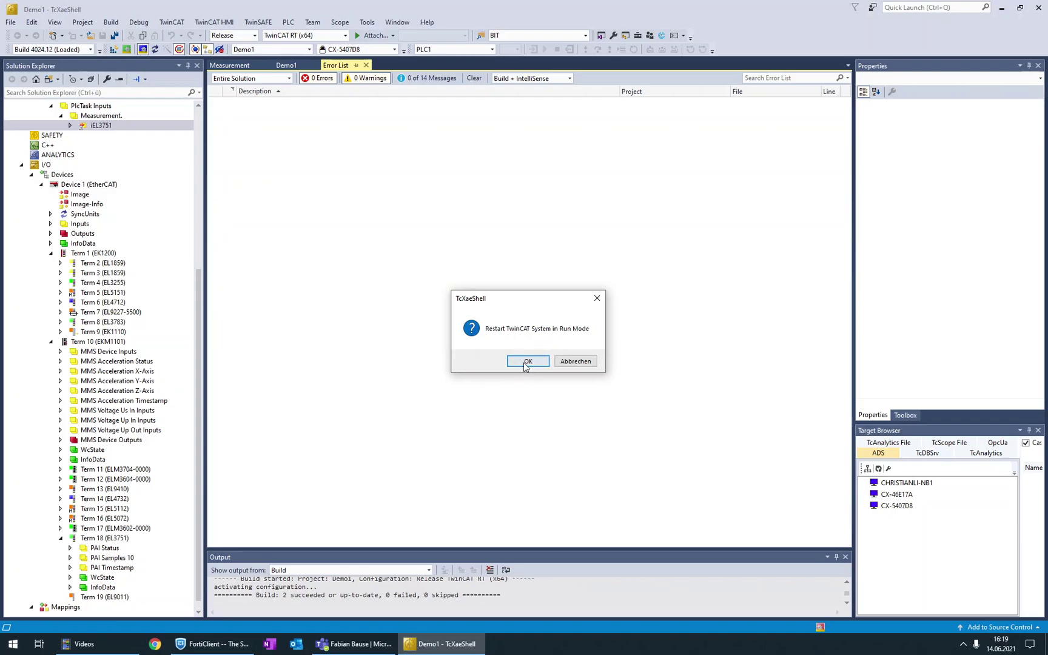
{"action": "left_click", "coordinate": [525, 364]}
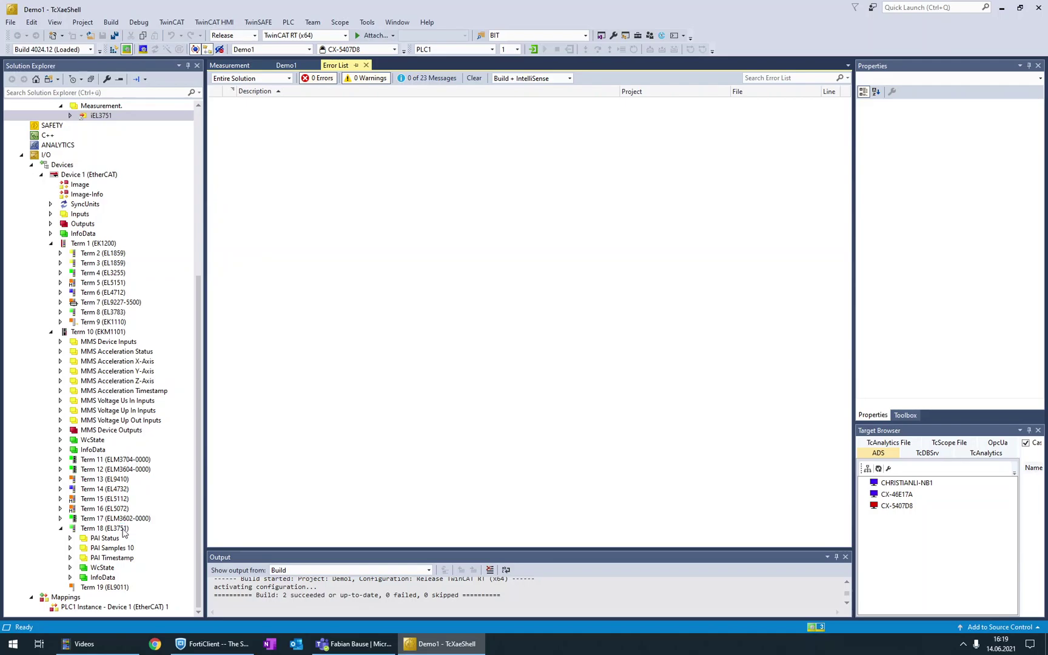
{"action": "left_click", "coordinate": [122, 528]}
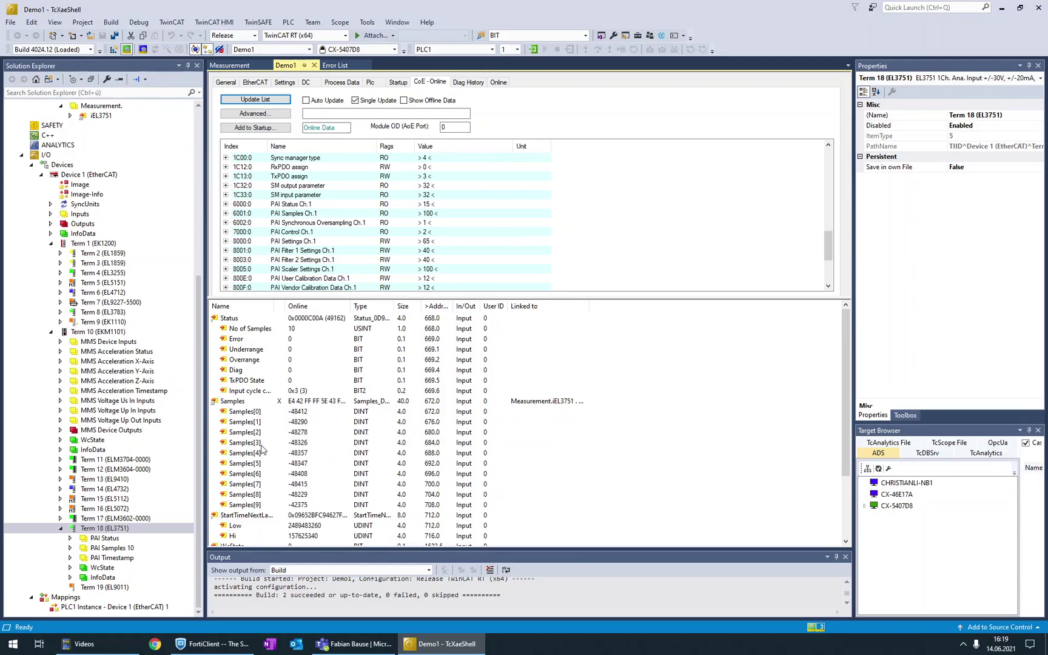
{"action": "scroll", "coordinate": [84, 248], "scroll_direction": "up", "scroll_amount": 9}
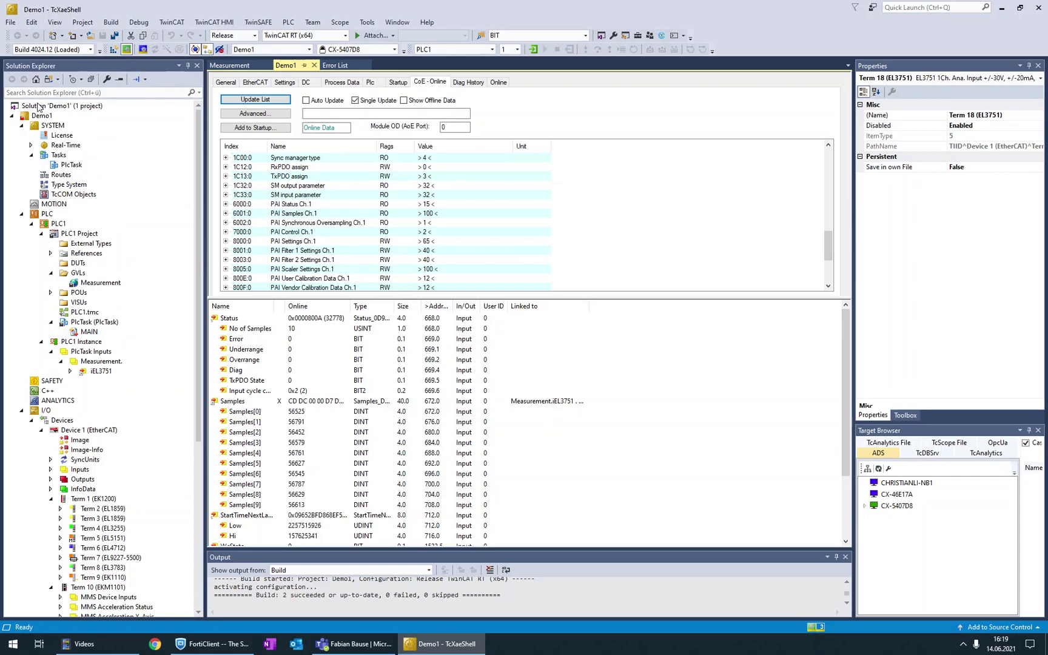
Add a TwinCAT Measurement YT Scope Project named Visu to the Demo1 solution
{"action": "right_click", "coordinate": [39, 106]}
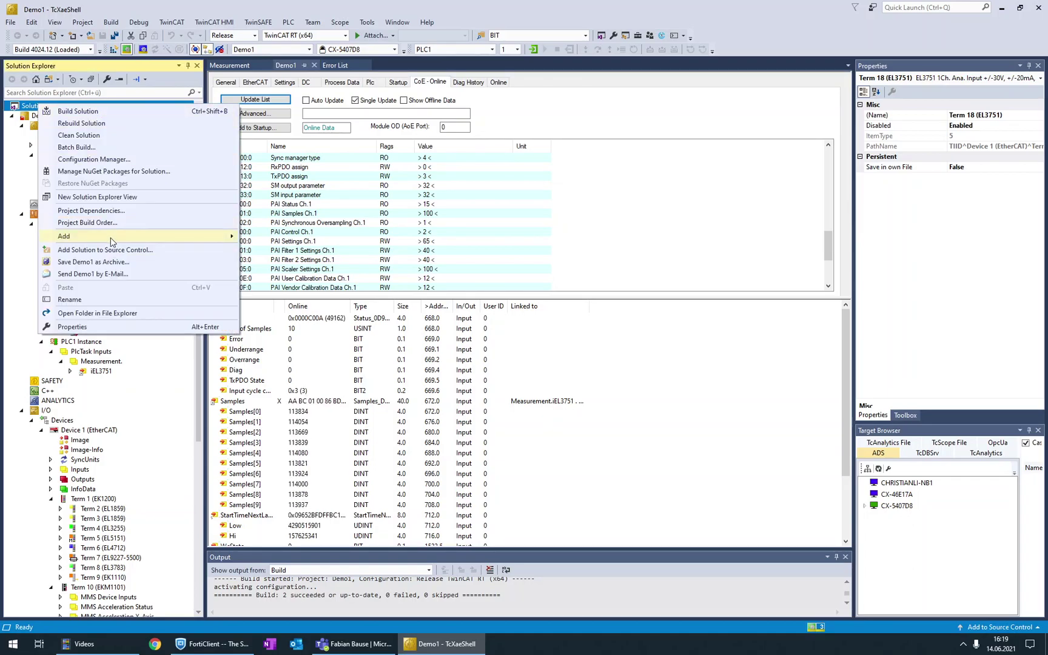
{"action": "mouse_move", "coordinate": [111, 238]}
{"action": "left_click", "coordinate": [299, 239]}
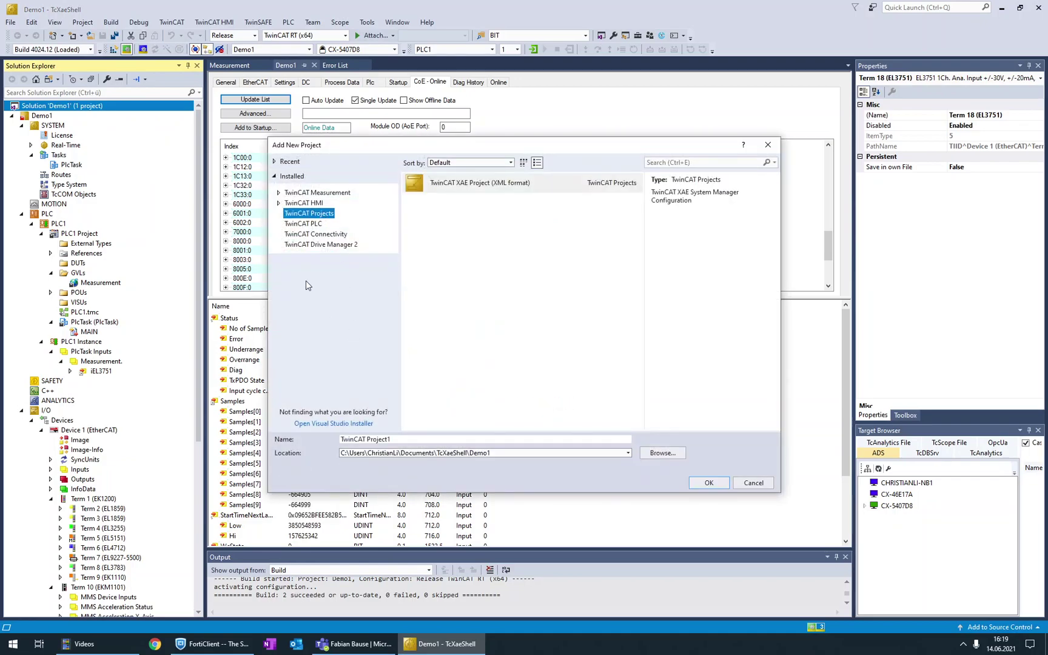
{"action": "left_click", "coordinate": [317, 193]}
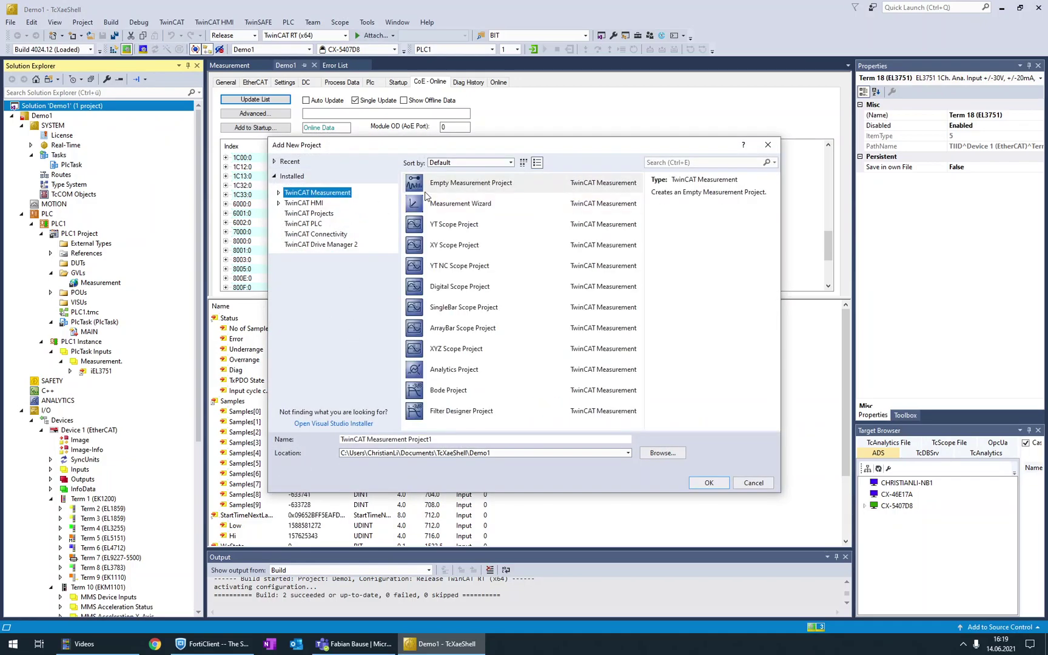
{"action": "left_click", "coordinate": [453, 228]}
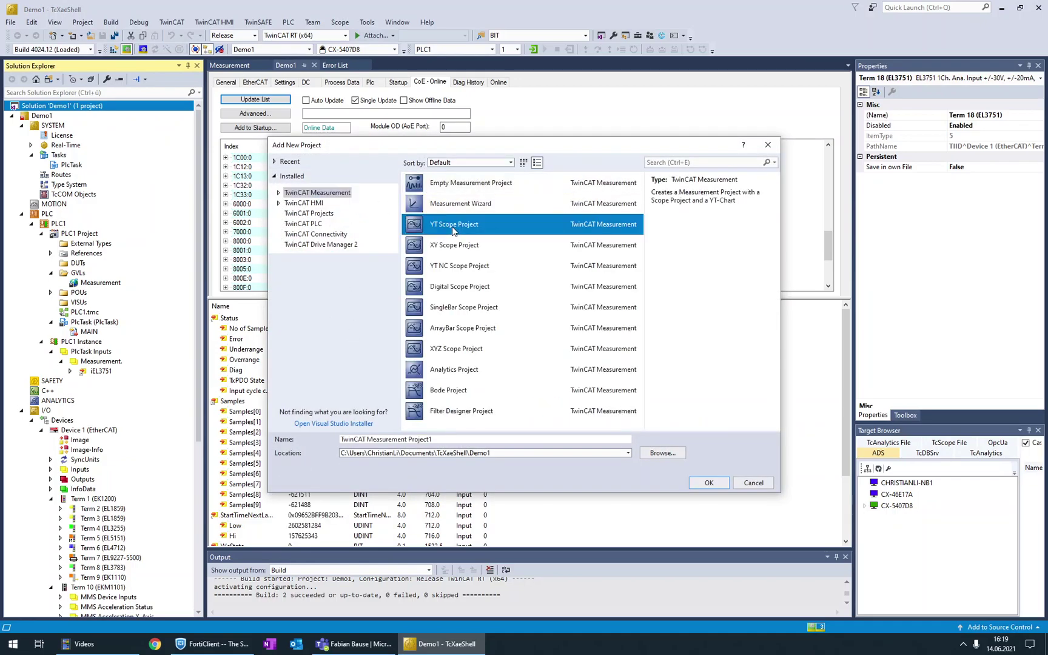
{"action": "left_click", "coordinate": [458, 442]}
{"action": "type", "text": "Visu"}
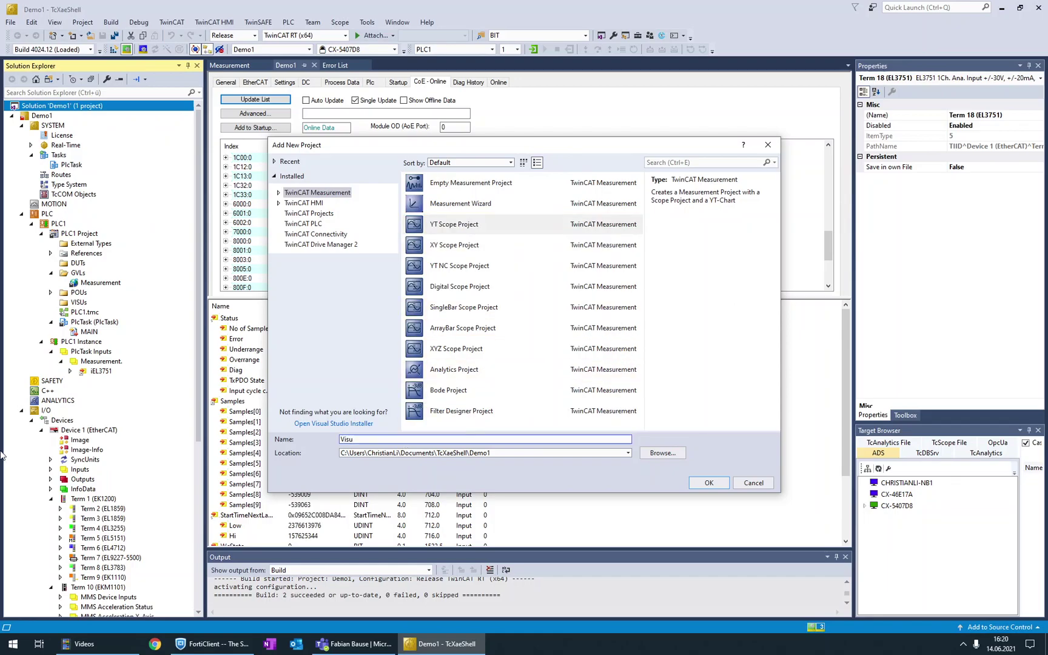
{"action": "key", "text": "Return"}
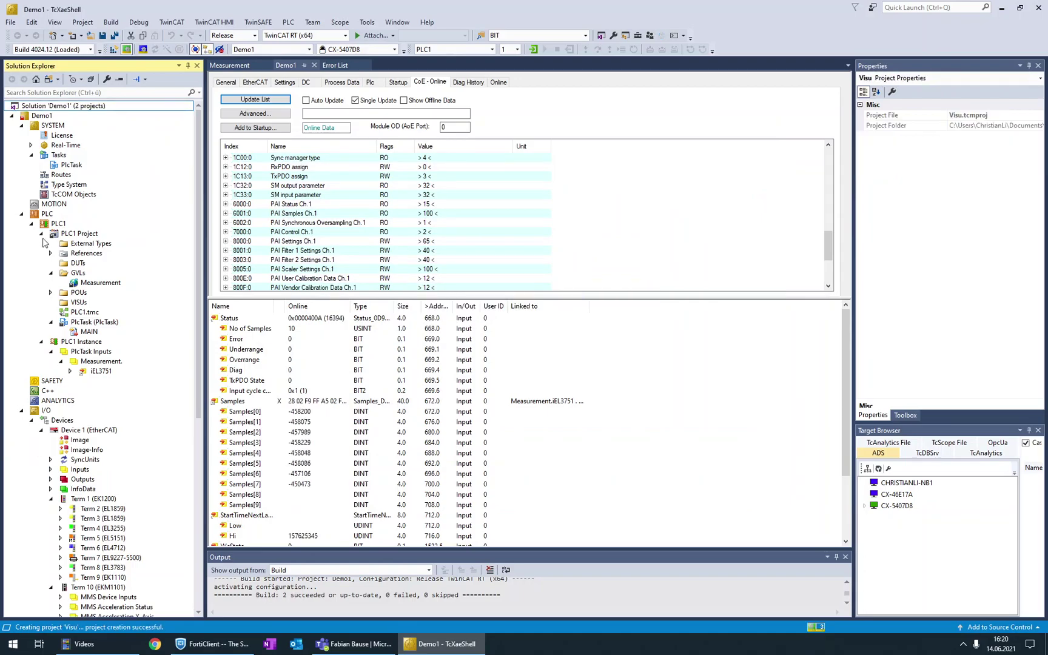
Open the Visu YT Chart and launch the Target Browser from its Axis Group
{"action": "left_click", "coordinate": [12, 116]}
{"action": "left_click", "coordinate": [19, 115]}
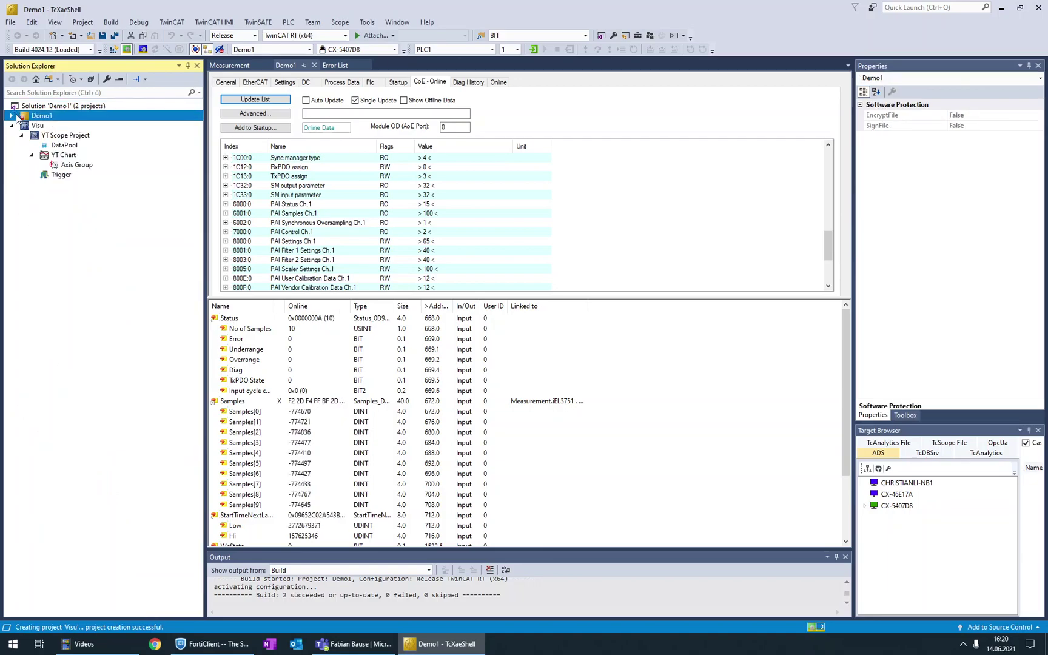
{"action": "left_click", "coordinate": [11, 115]}
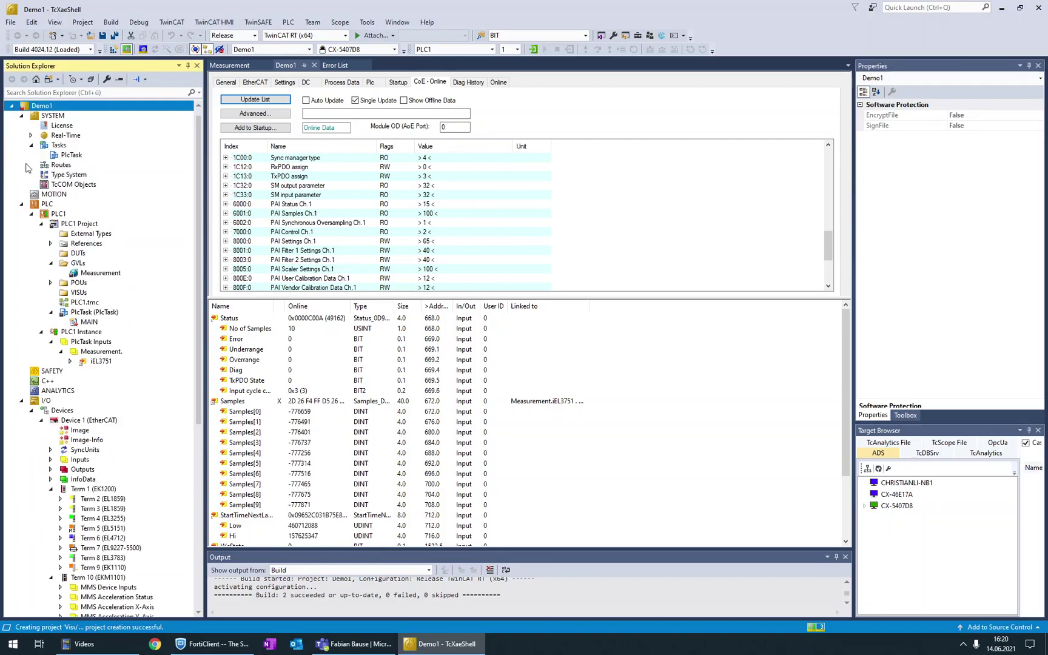
{"action": "left_click", "coordinate": [33, 146]}
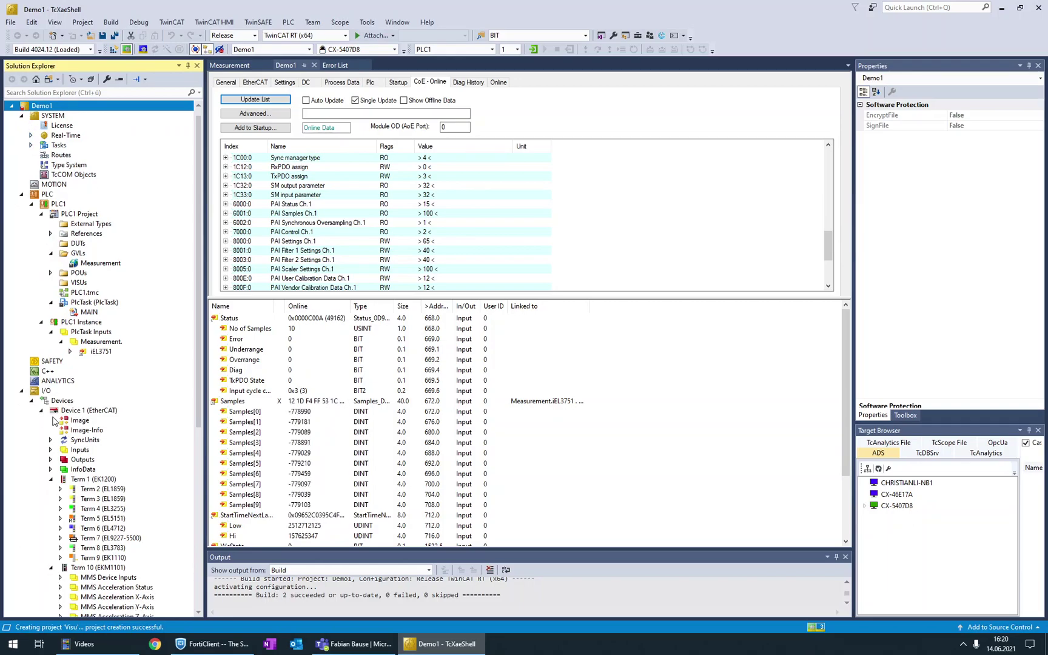
{"action": "scroll", "coordinate": [53, 471], "scroll_direction": "down", "scroll_amount": 10}
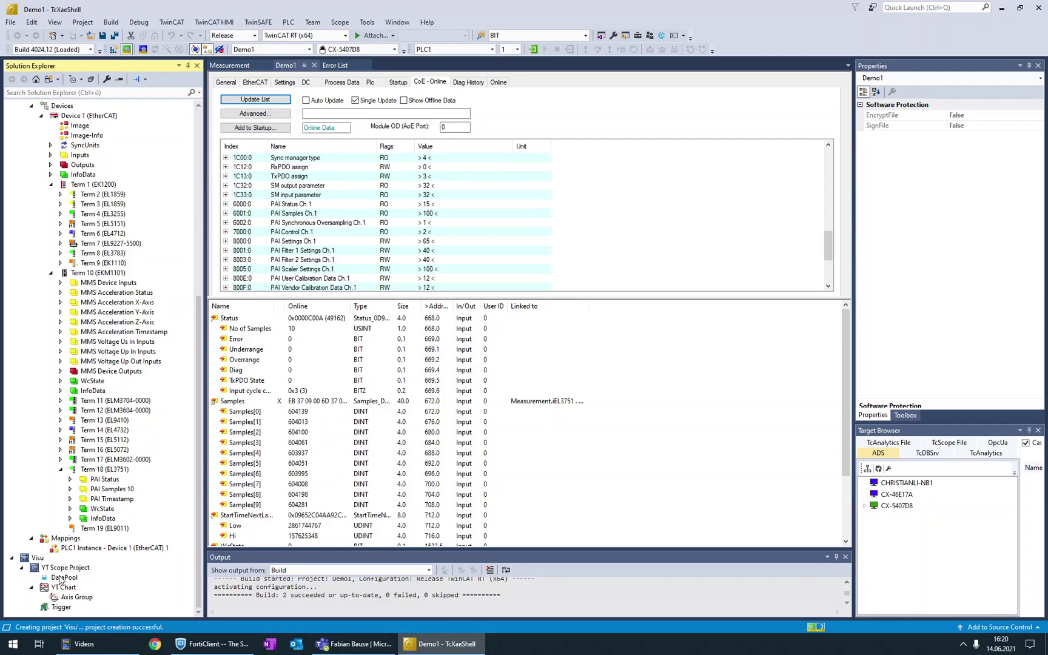
{"action": "double_click", "coordinate": [63, 587]}
{"action": "left_click", "coordinate": [68, 597]}
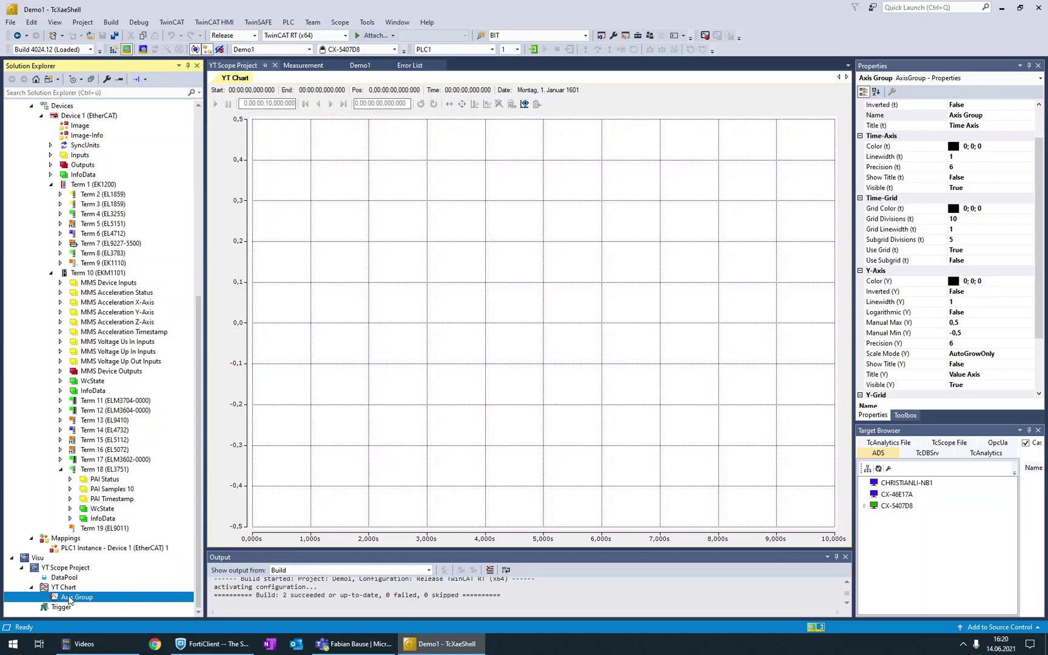
{"action": "right_click", "coordinate": [69, 598]}
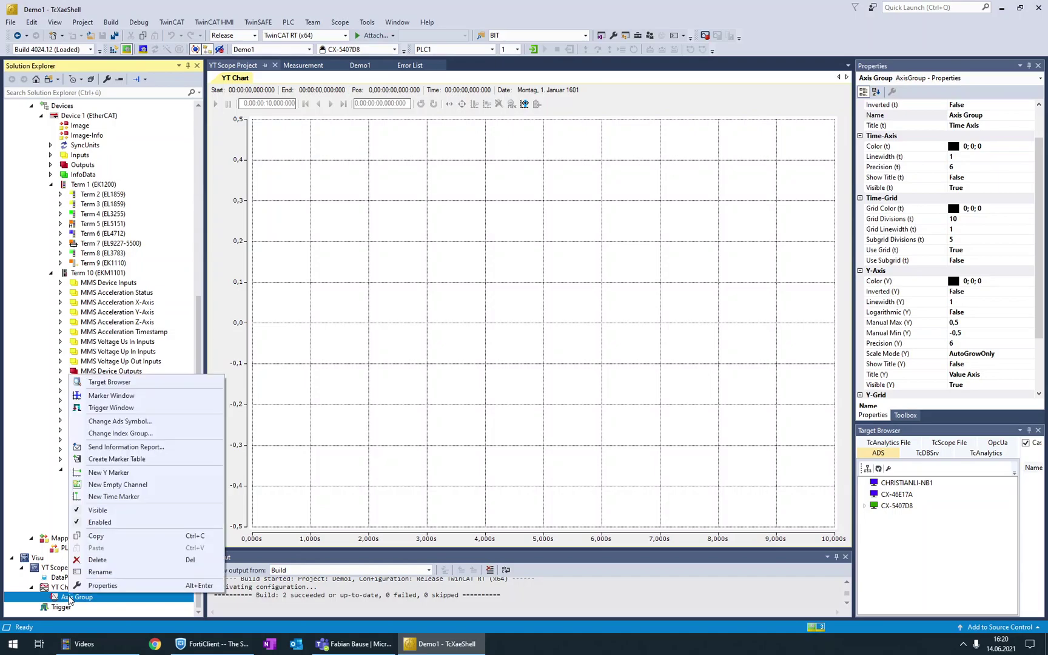
{"action": "left_click", "coordinate": [144, 383]}
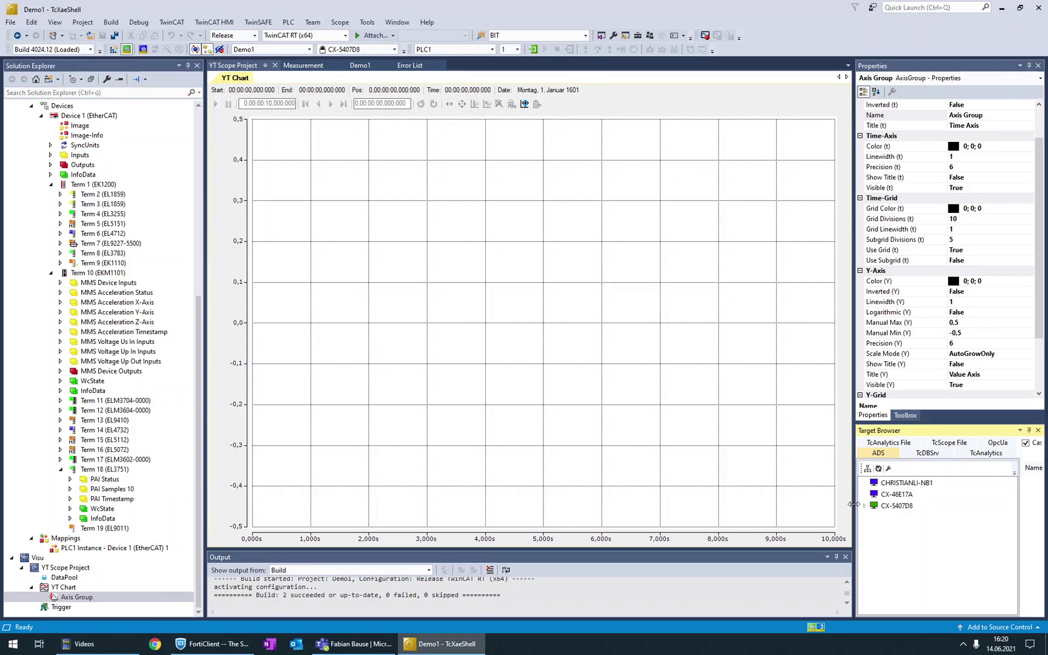
Browse CX-5407D8 > Port851 > Measurement and drag iEL3751 into the Axis Group
{"action": "left_click_drag", "start_coordinate": [853, 506], "coordinate": [699, 510]}
{"action": "left_click", "coordinate": [709, 506]}
{"action": "left_click", "coordinate": [751, 529]}
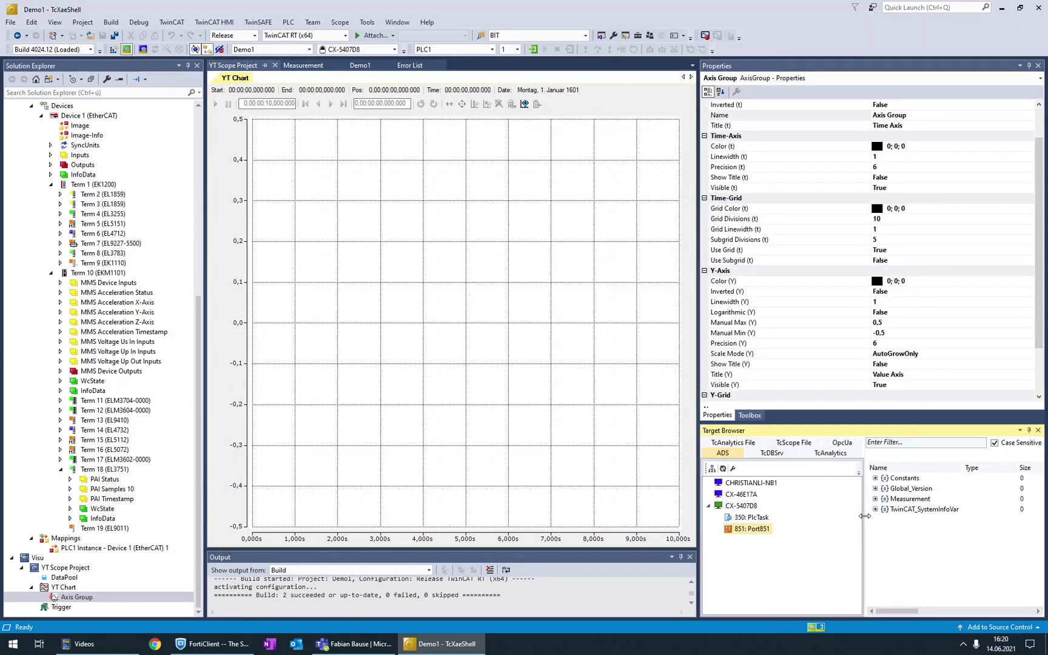
{"action": "left_click_drag", "start_coordinate": [864, 515], "coordinate": [805, 515]}
{"action": "left_click", "coordinate": [816, 498]}
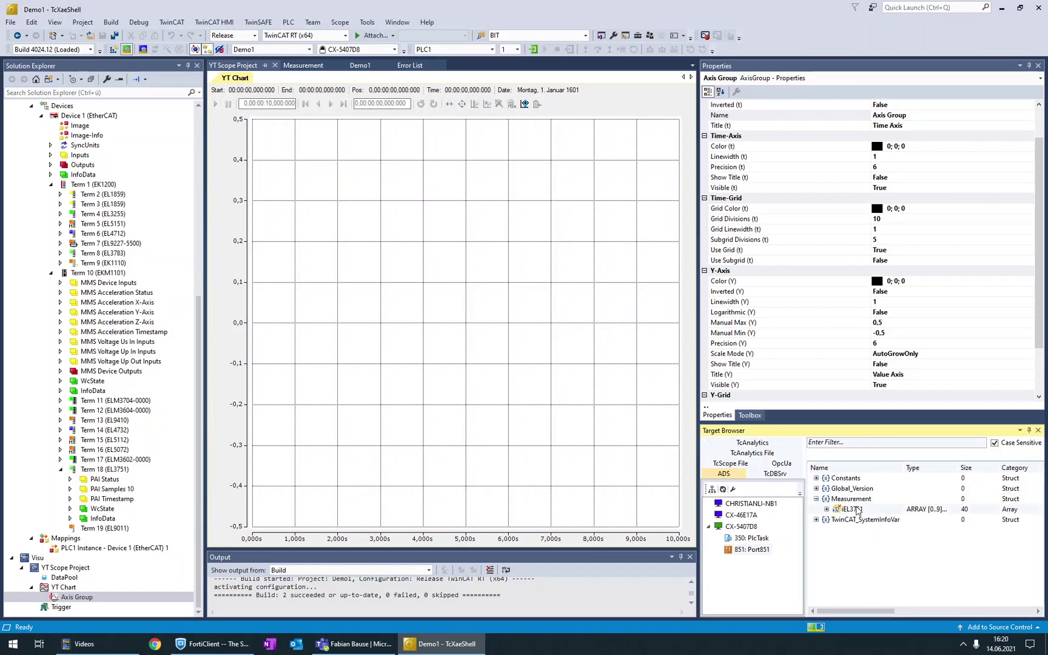
{"action": "left_click", "coordinate": [860, 498]}
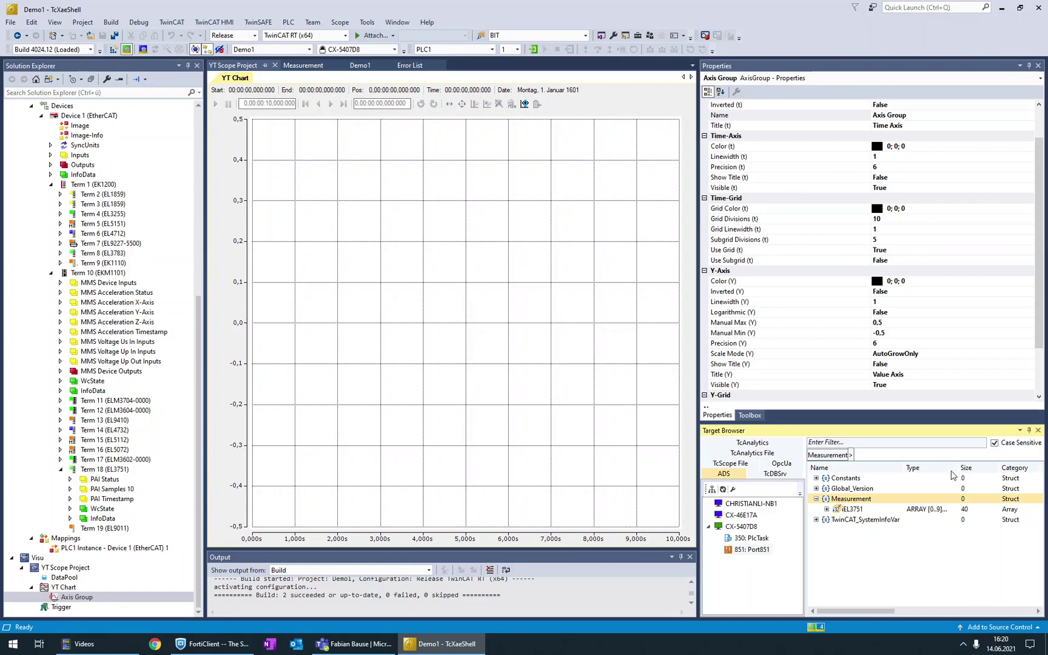
{"action": "left_click", "coordinate": [867, 510]}
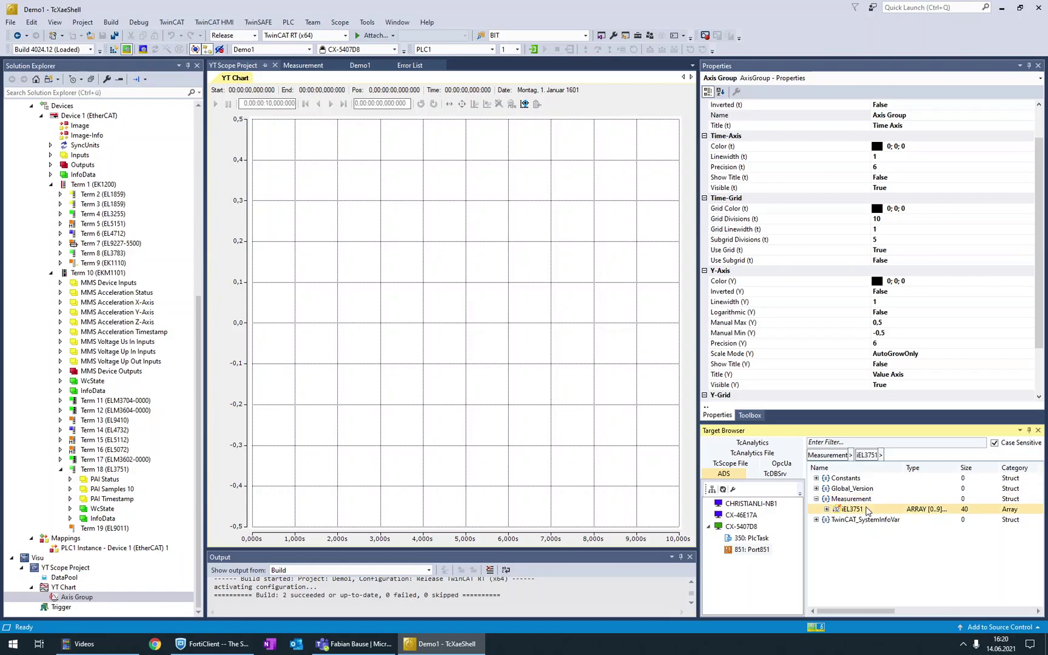
{"action": "left_click_drag", "start_coordinate": [867, 510], "coordinate": [80, 605]}
{"action": "left_click", "coordinate": [81, 606]}
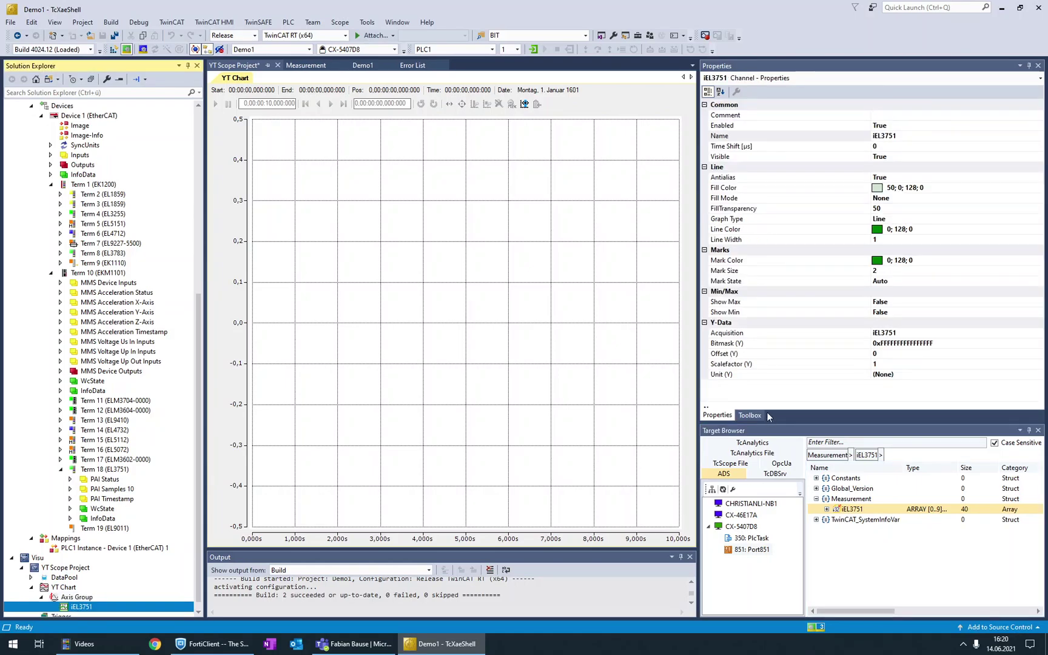
Widen the chart pane and start recording to plot iEL3751's ±780,000 sine wave
{"action": "left_click_drag", "start_coordinate": [696, 393], "coordinate": [804, 392]}
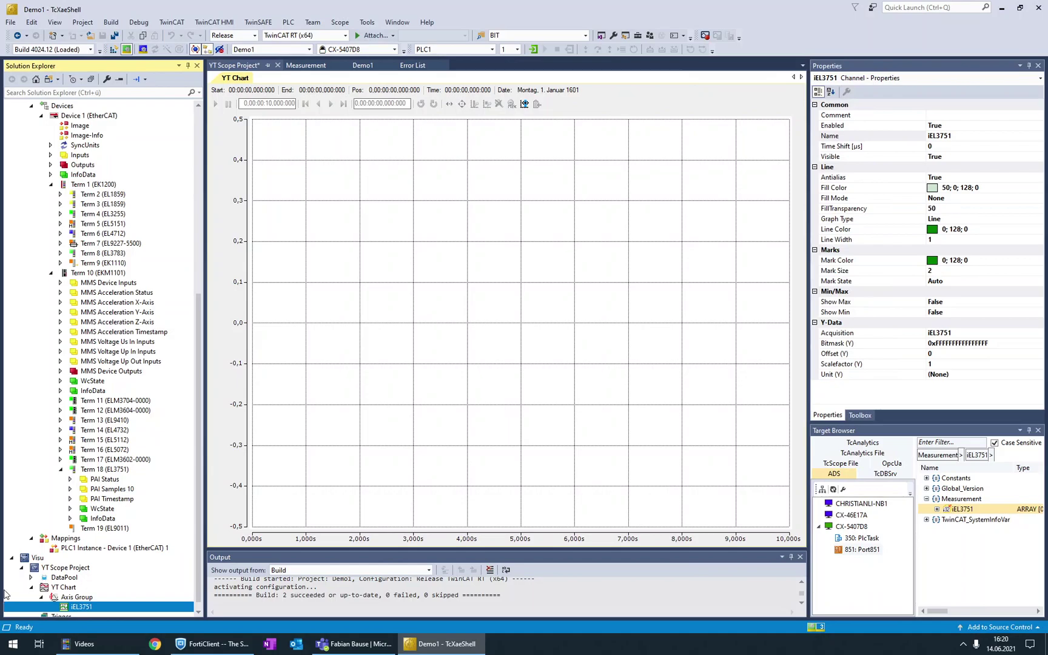
{"action": "left_click", "coordinate": [705, 36]}
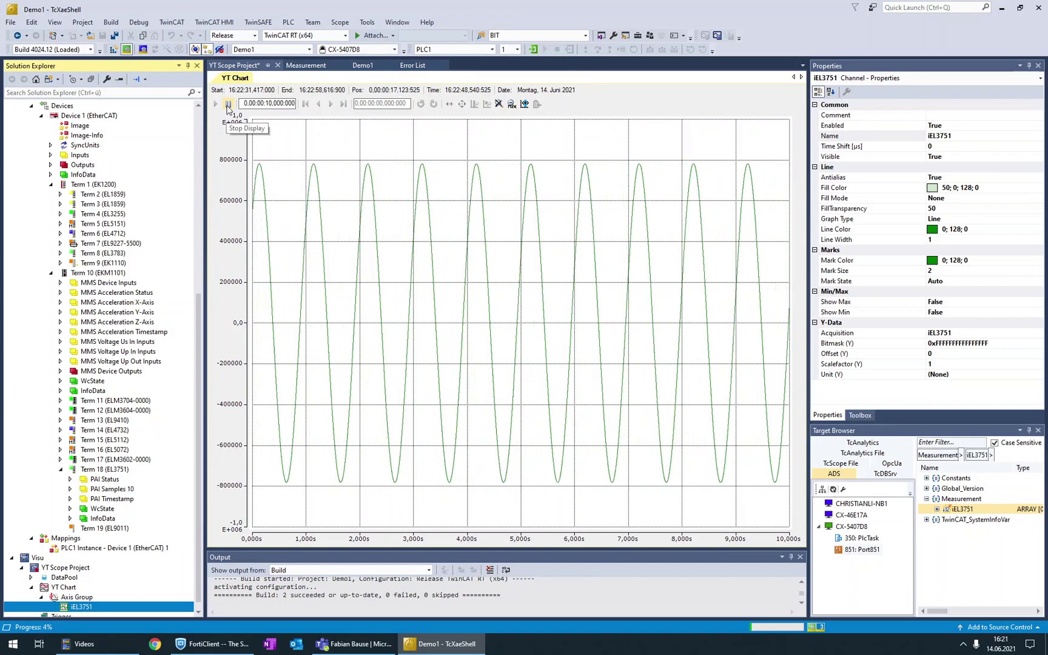
Stop the display and zoom in repeatedly until single samples near 308,000 show across 2 ms
{"action": "left_click", "coordinate": [228, 104]}
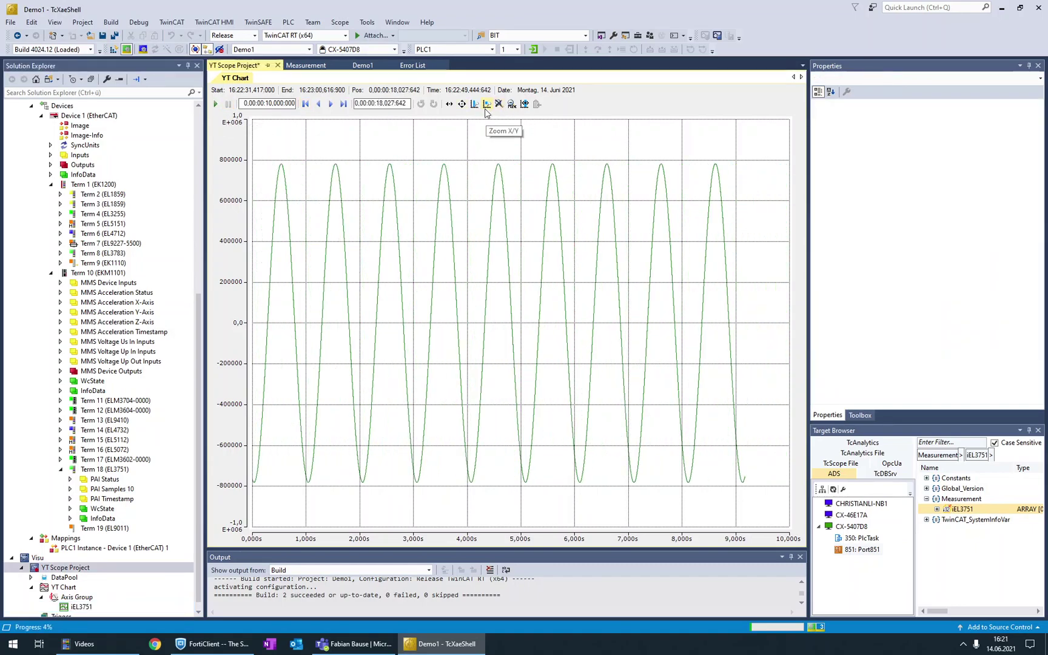
{"action": "left_click_drag", "start_coordinate": [482, 151], "coordinate": [511, 451]}
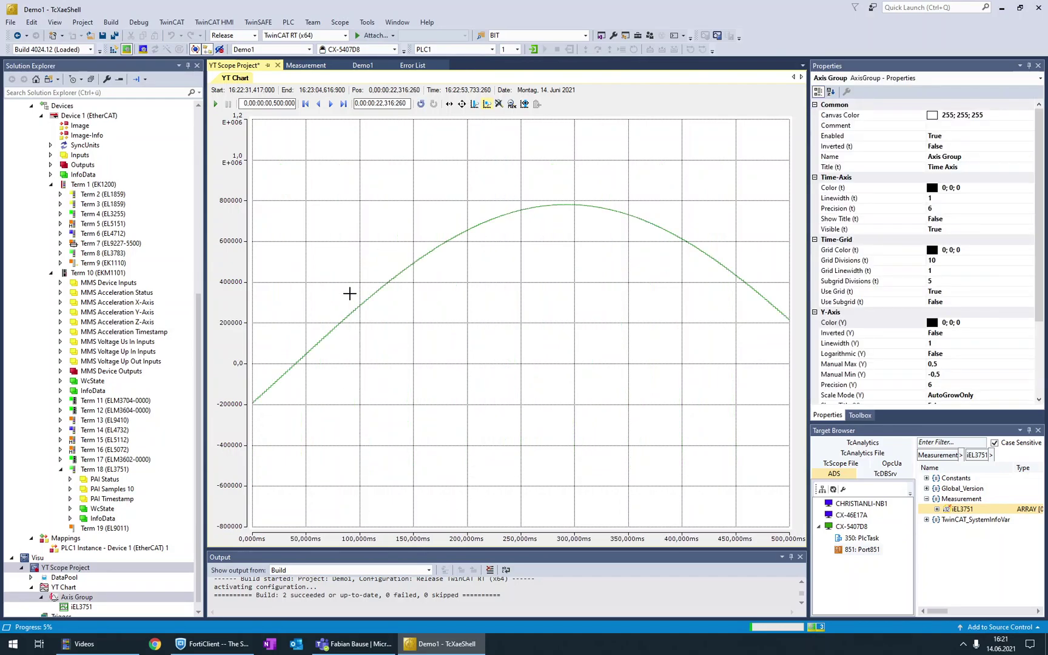
{"action": "left_click_drag", "start_coordinate": [357, 235], "coordinate": [418, 319]}
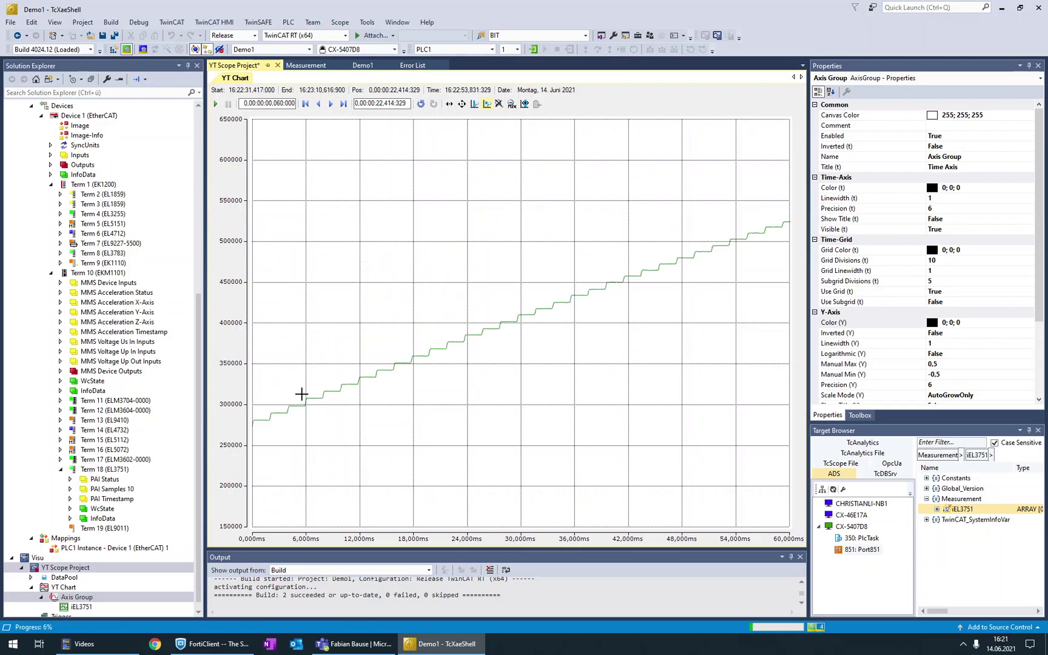
{"action": "left_click_drag", "start_coordinate": [333, 374], "coordinate": [409, 412]}
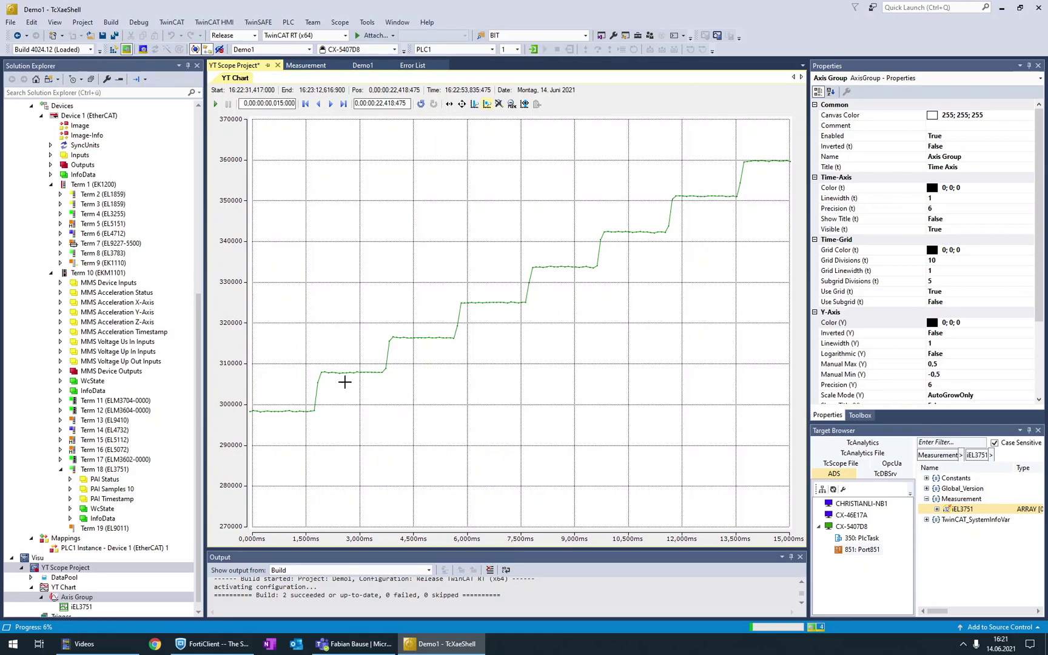
{"action": "left_click_drag", "start_coordinate": [277, 300], "coordinate": [456, 436]}
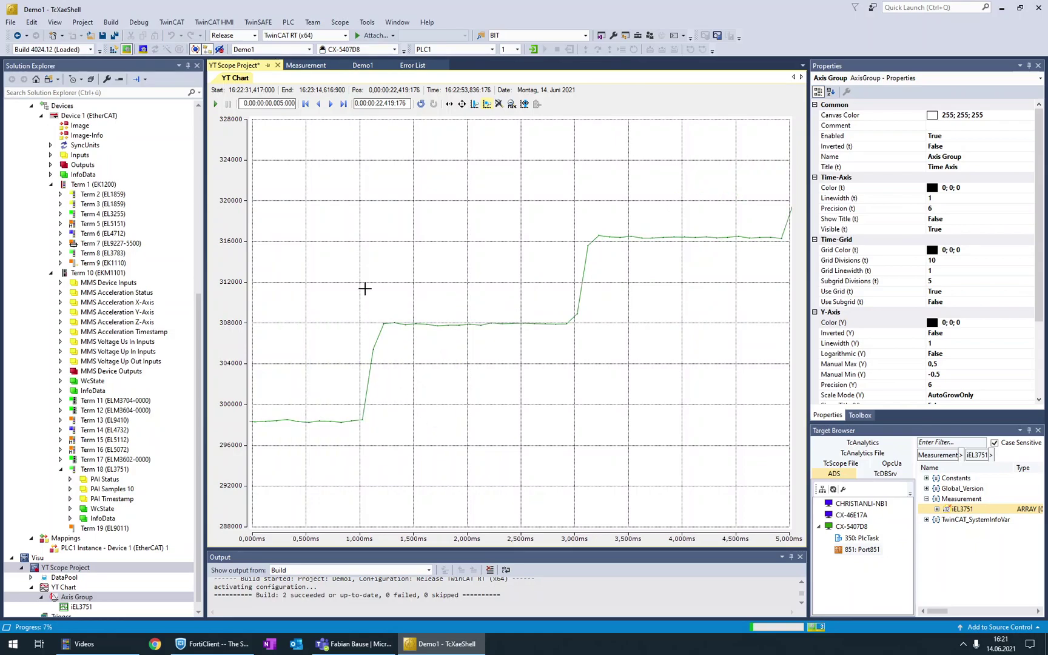
{"action": "left_click_drag", "start_coordinate": [383, 200], "coordinate": [507, 365]}
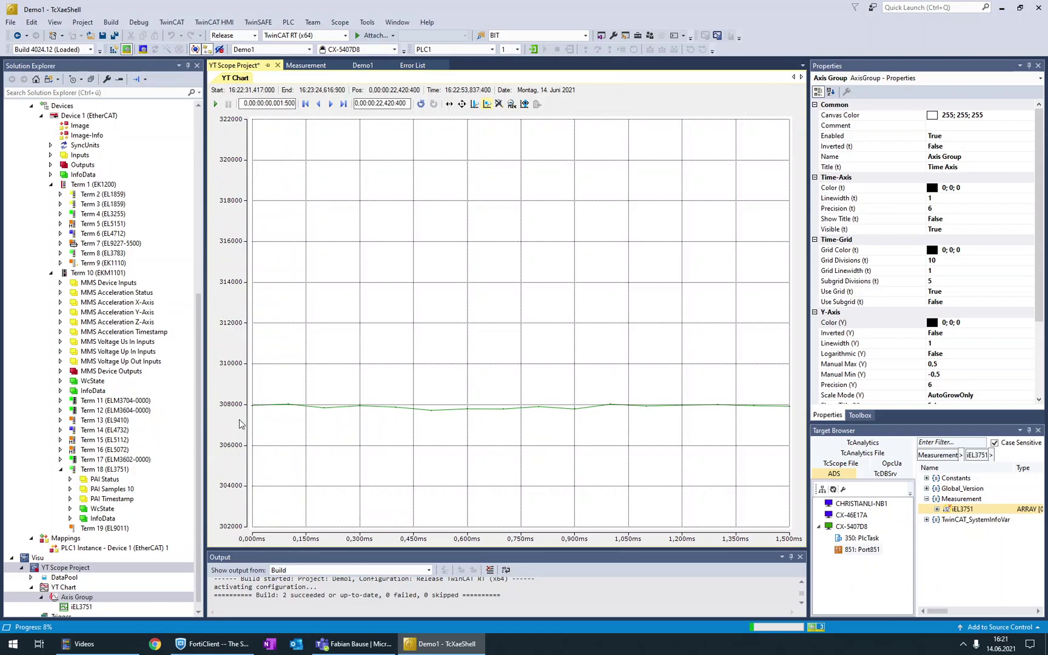
{"action": "left_click_drag", "start_coordinate": [251, 400], "coordinate": [798, 422]}
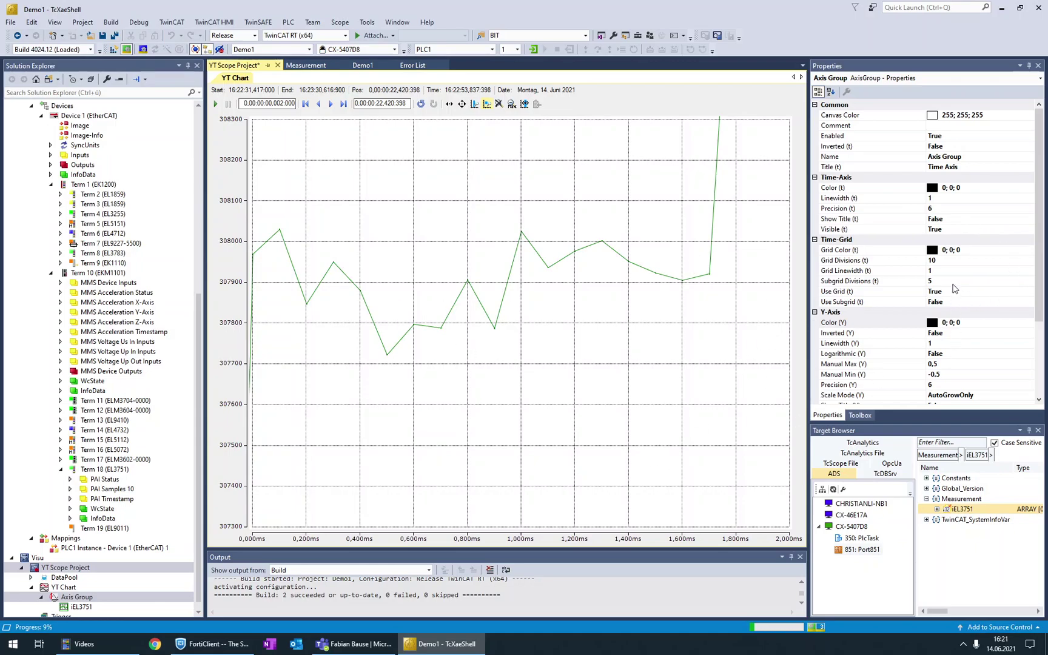
{"action": "scroll", "coordinate": [924, 231], "scroll_direction": "down", "scroll_amount": 4}
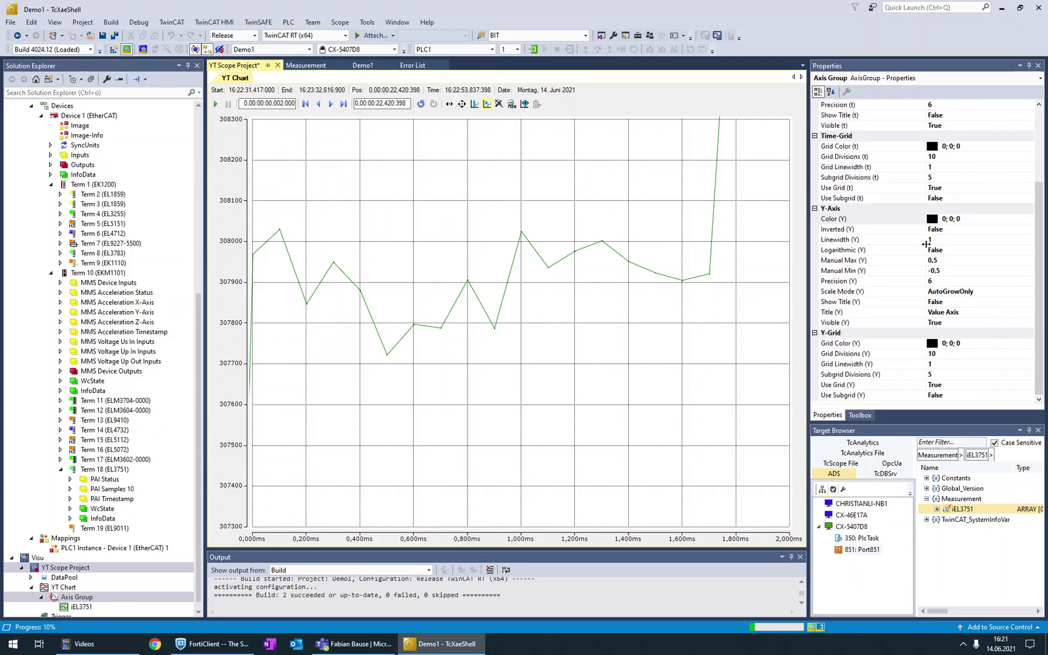
{"action": "scroll", "coordinate": [943, 303], "scroll_direction": "up", "scroll_amount": 4}
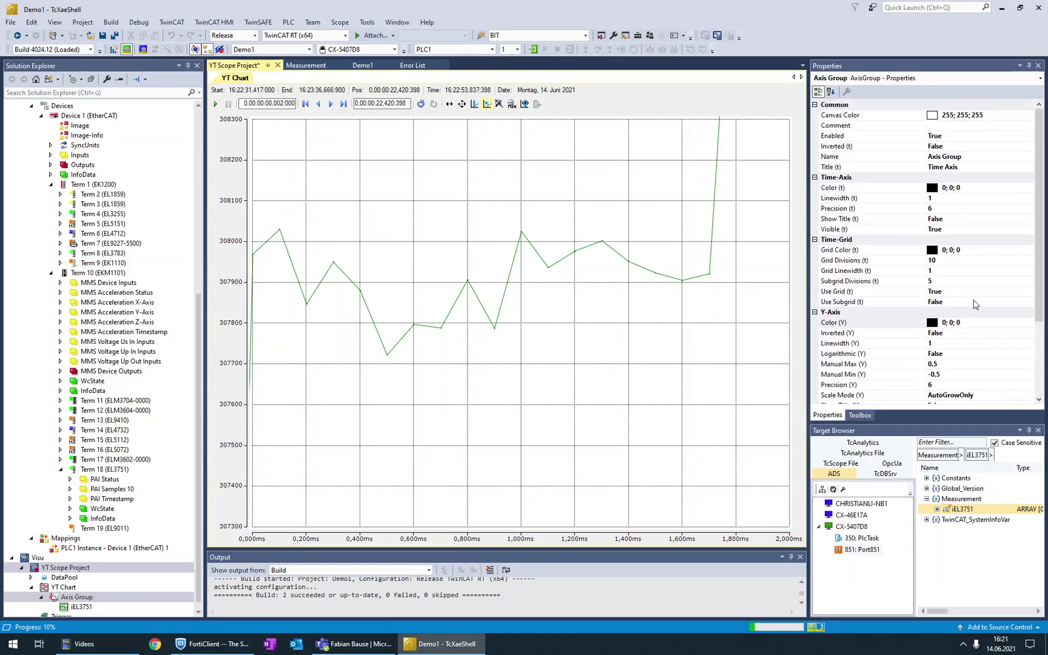
Give the iEL3751 channel red sample markers with mark size 5
{"action": "left_click", "coordinate": [91, 607]}
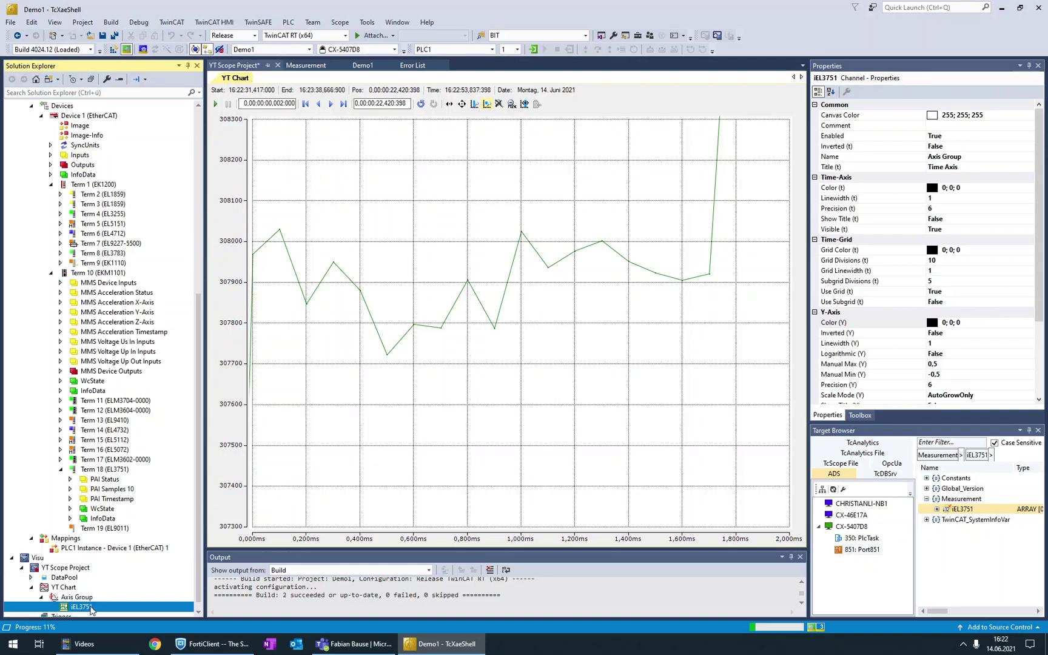
{"action": "left_click", "coordinate": [943, 272]}
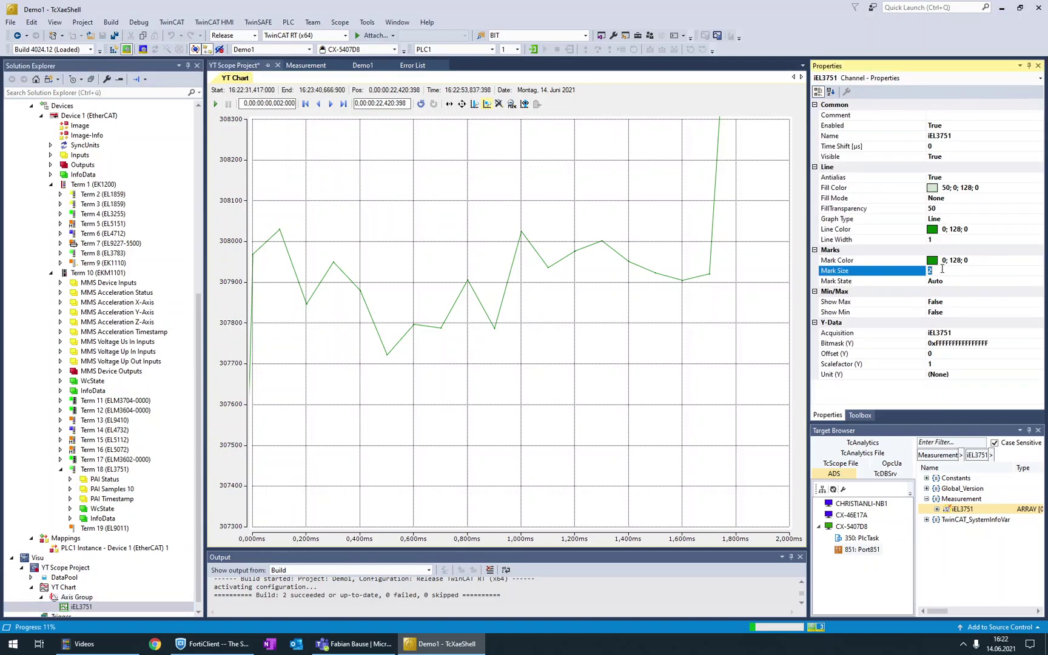
{"action": "left_click", "coordinate": [931, 262]}
{"action": "left_click", "coordinate": [1038, 260]}
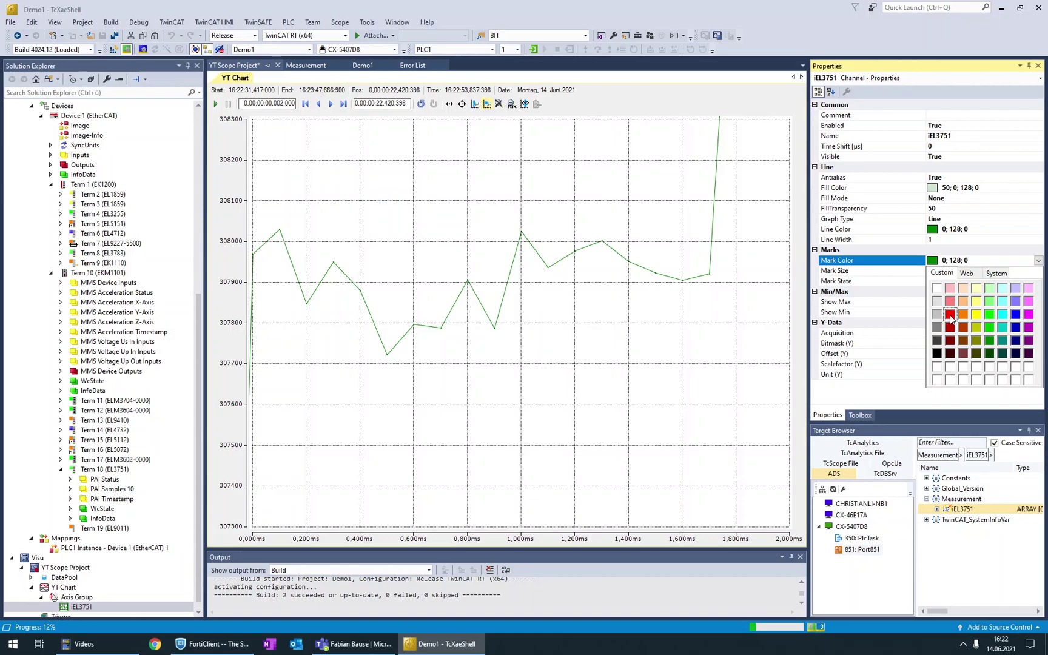
{"action": "left_click", "coordinate": [950, 314]}
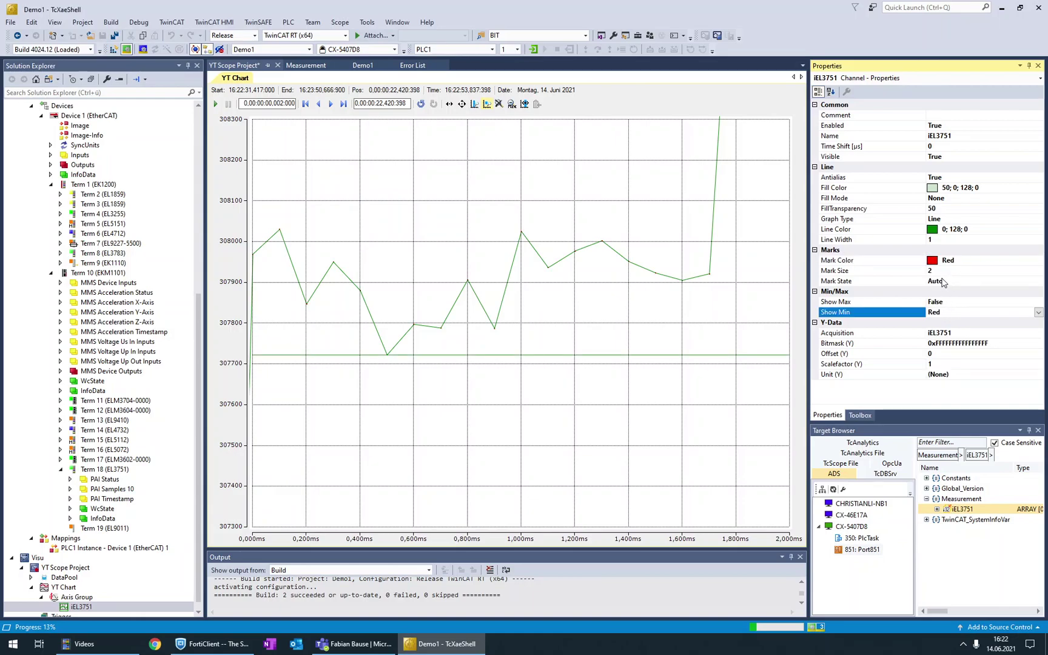
{"action": "left_click", "coordinate": [942, 271]}
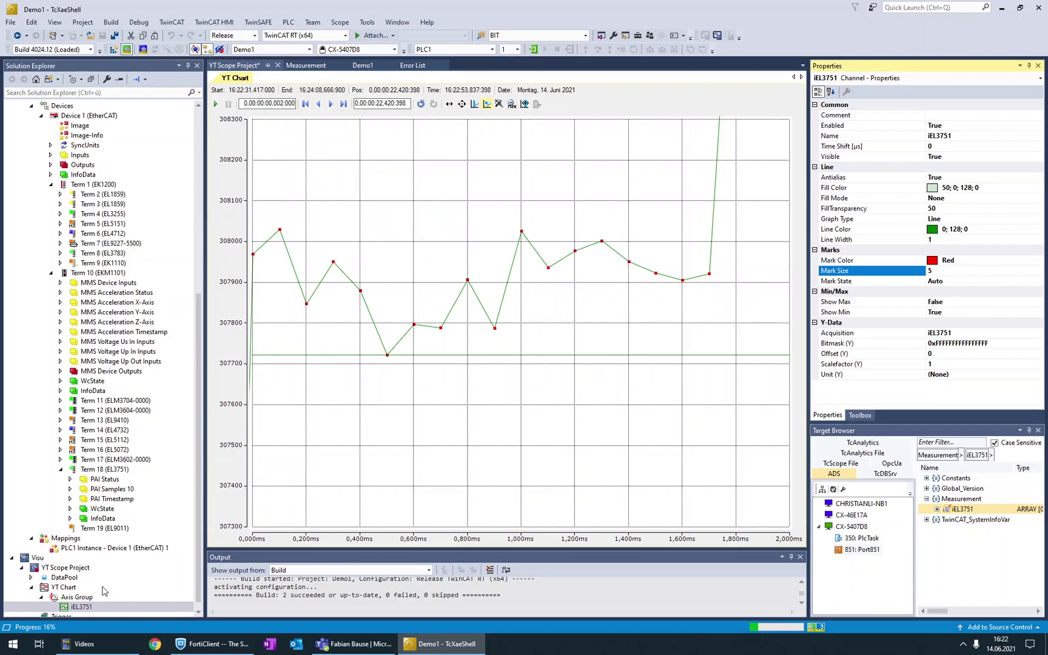
Select Term 18 (EL3751), then the Demo1 solution at the top of Solution Explorer
{"action": "scroll", "coordinate": [103, 590], "scroll_direction": "down", "scroll_amount": 1}
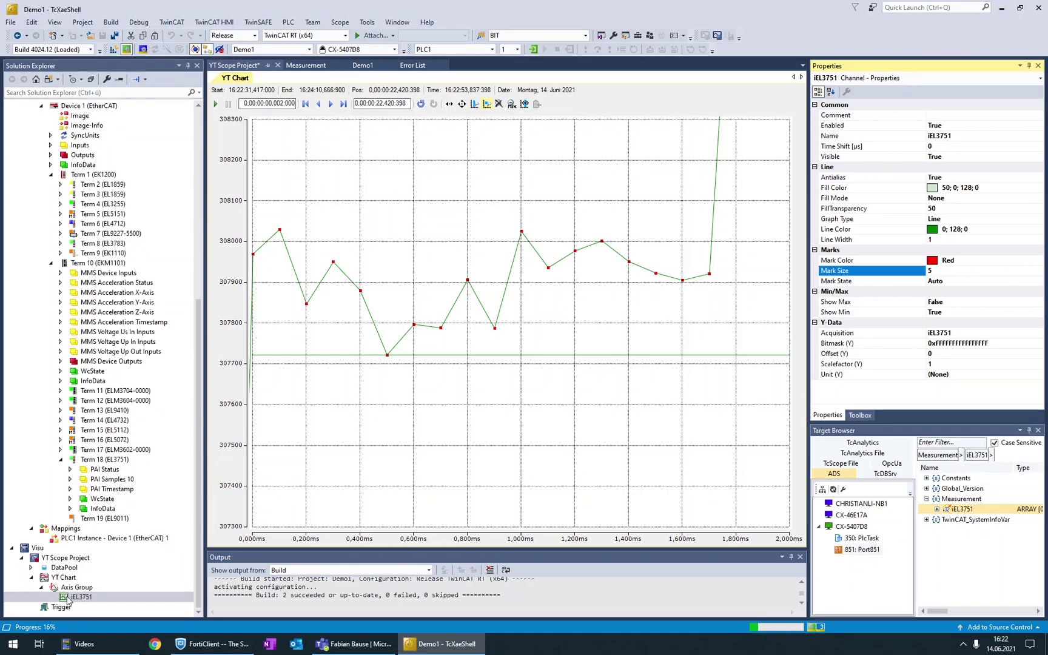
{"action": "left_click", "coordinate": [78, 596]}
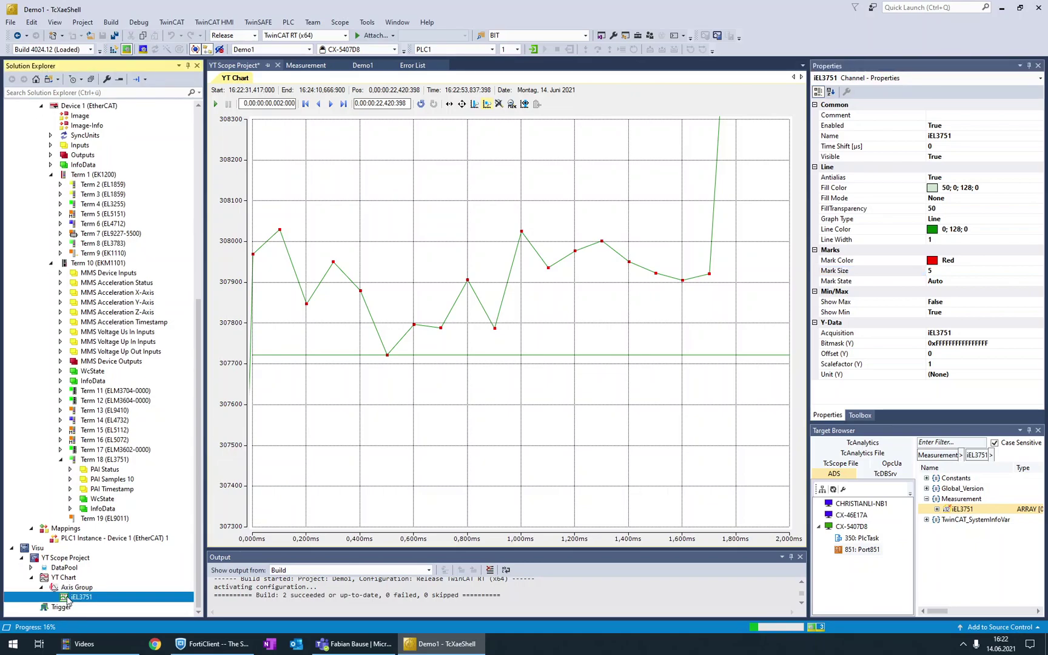
{"action": "left_click", "coordinate": [122, 459]}
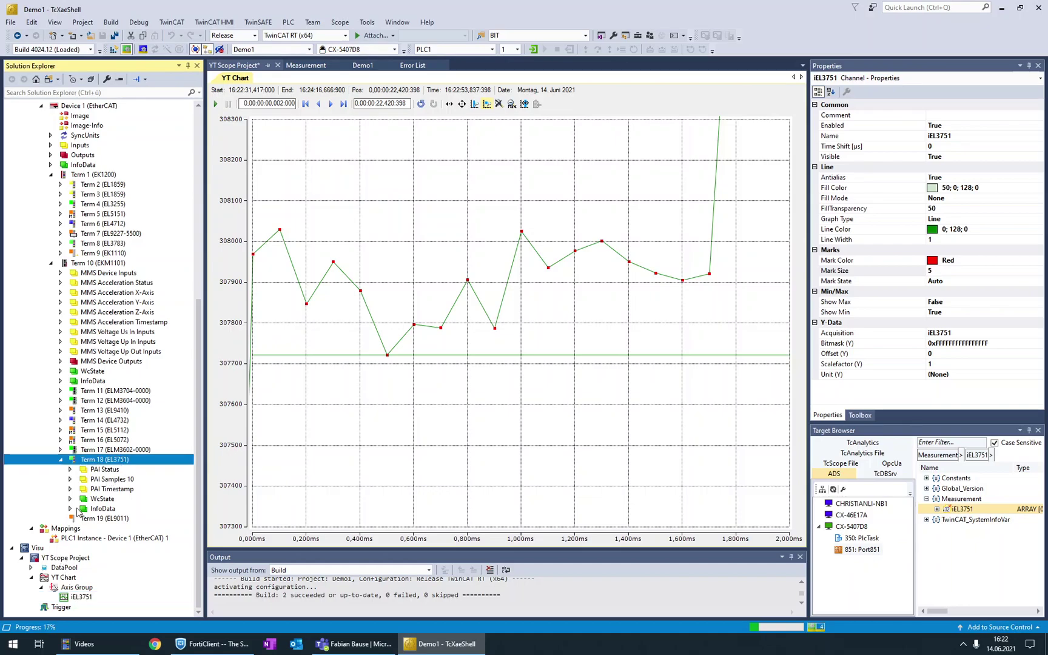
{"action": "scroll", "coordinate": [40, 504], "scroll_direction": "up", "scroll_amount": 10}
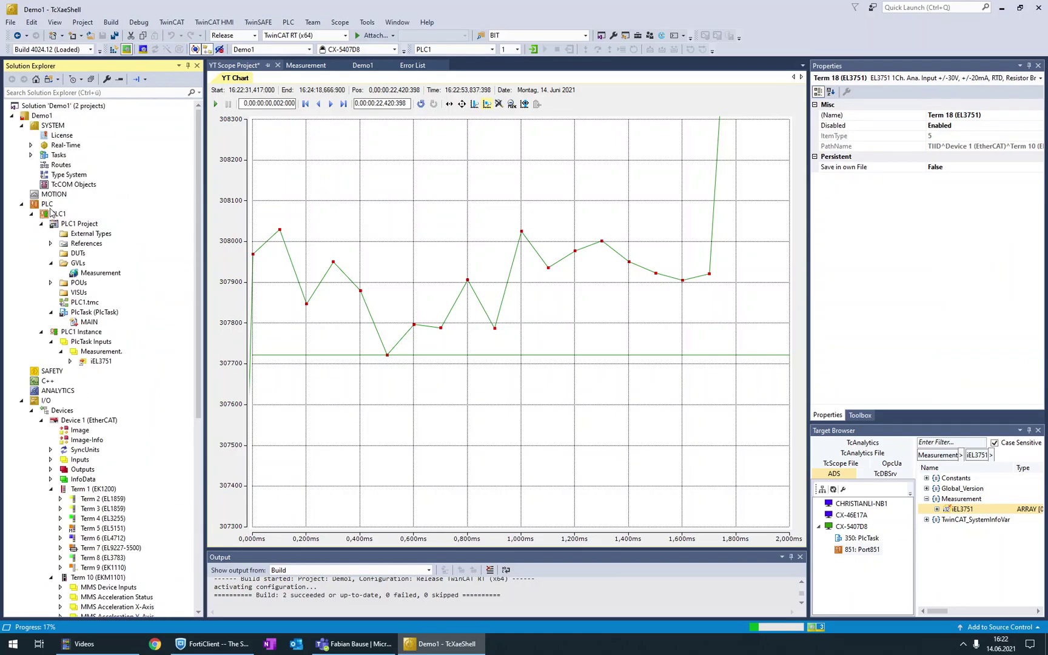
{"action": "left_click", "coordinate": [39, 106]}
Add a Filter Designer project named Filters and open its Filter Set's 250 Hz Butterworth plot
{"action": "right_click", "coordinate": [40, 106]}
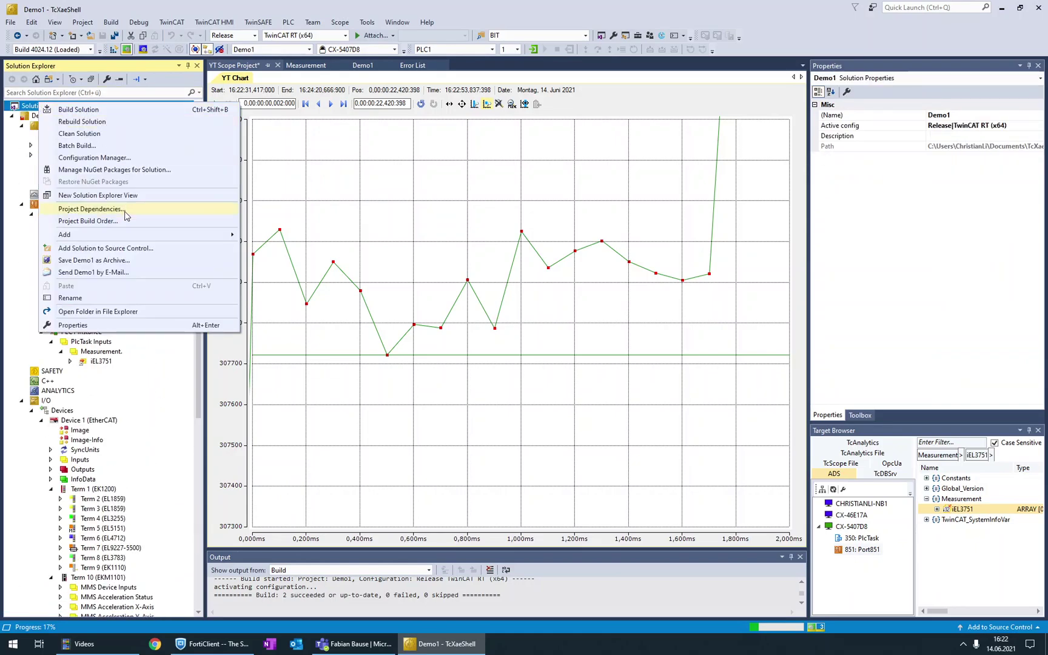
{"action": "mouse_move", "coordinate": [126, 241]}
{"action": "left_click", "coordinate": [312, 236]}
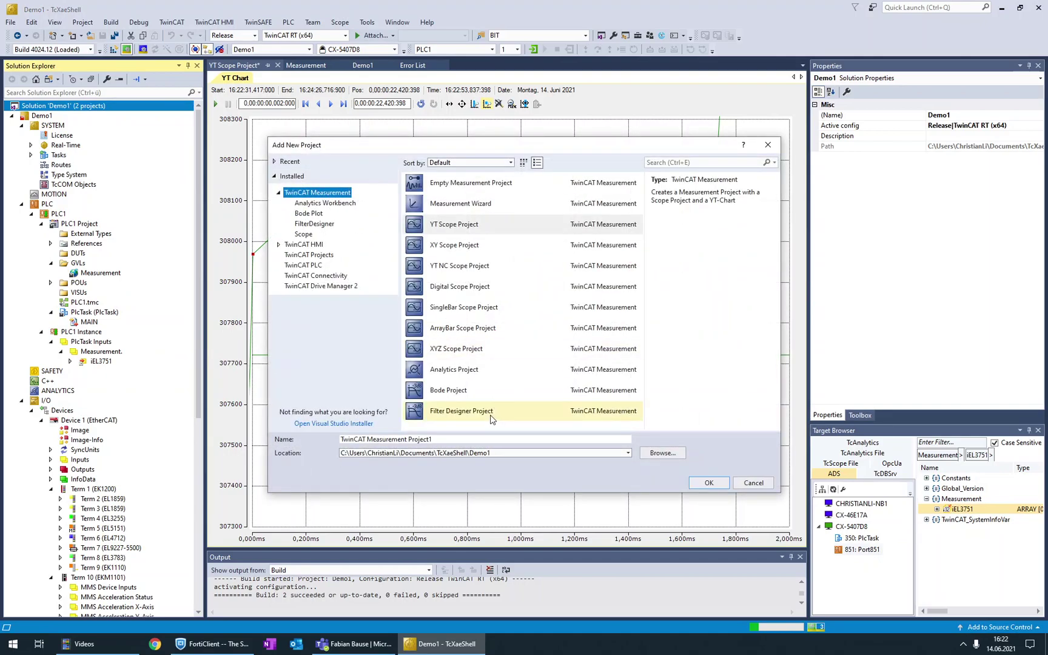
{"action": "left_click", "coordinate": [461, 411]}
{"action": "left_click", "coordinate": [456, 441]}
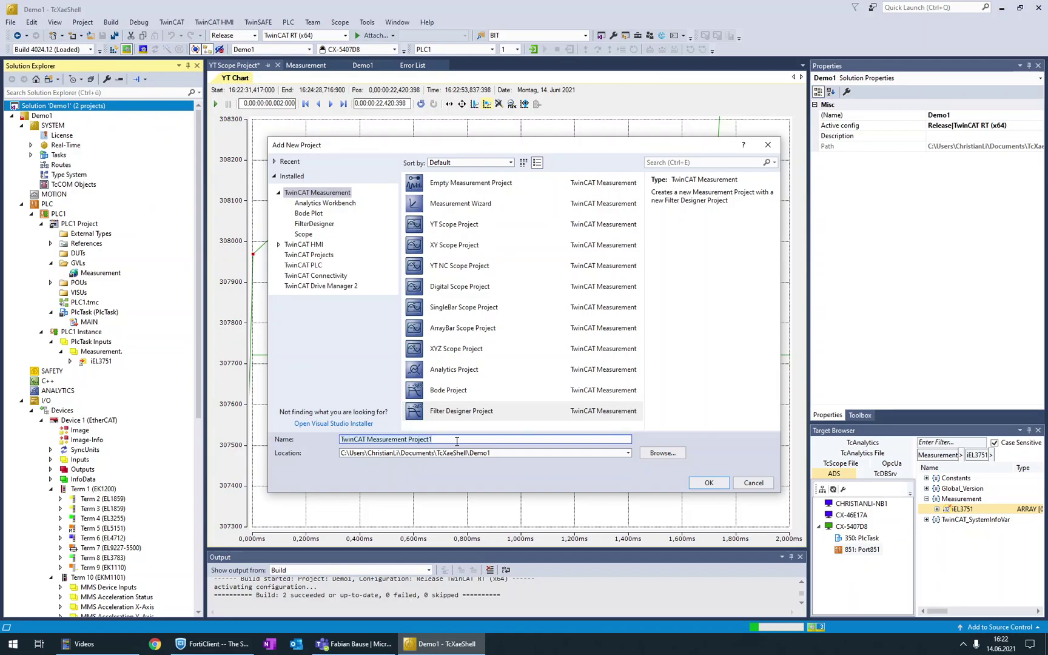
{"action": "type", "text": "File"}
{"action": "type", "text": "ters"}
{"action": "key", "text": "Return"}
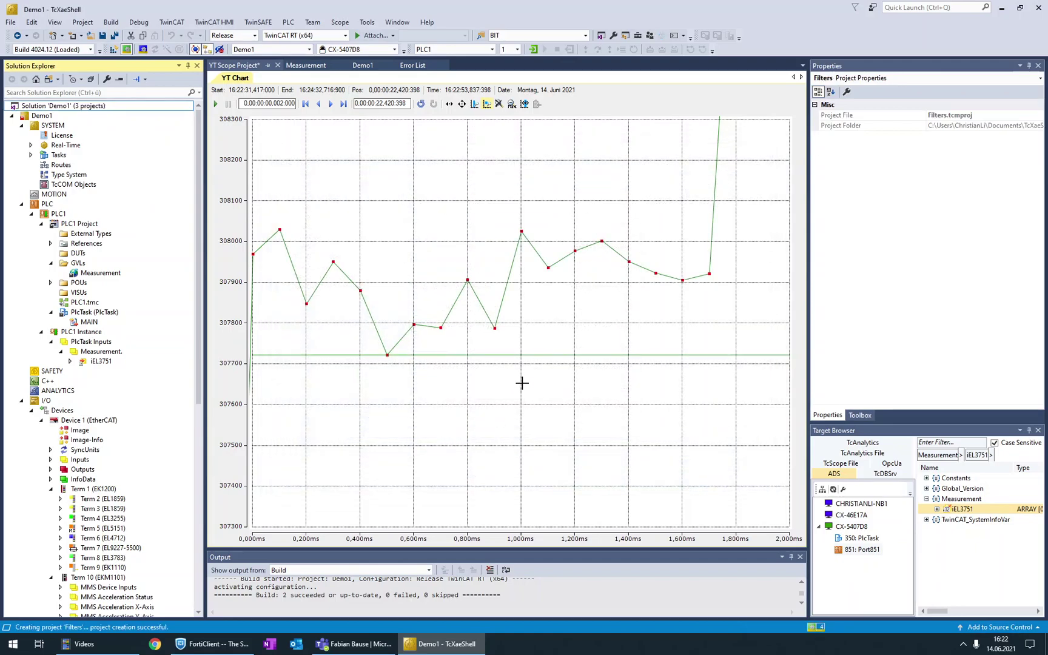
{"action": "scroll", "coordinate": [57, 571], "scroll_direction": "down", "scroll_amount": 12}
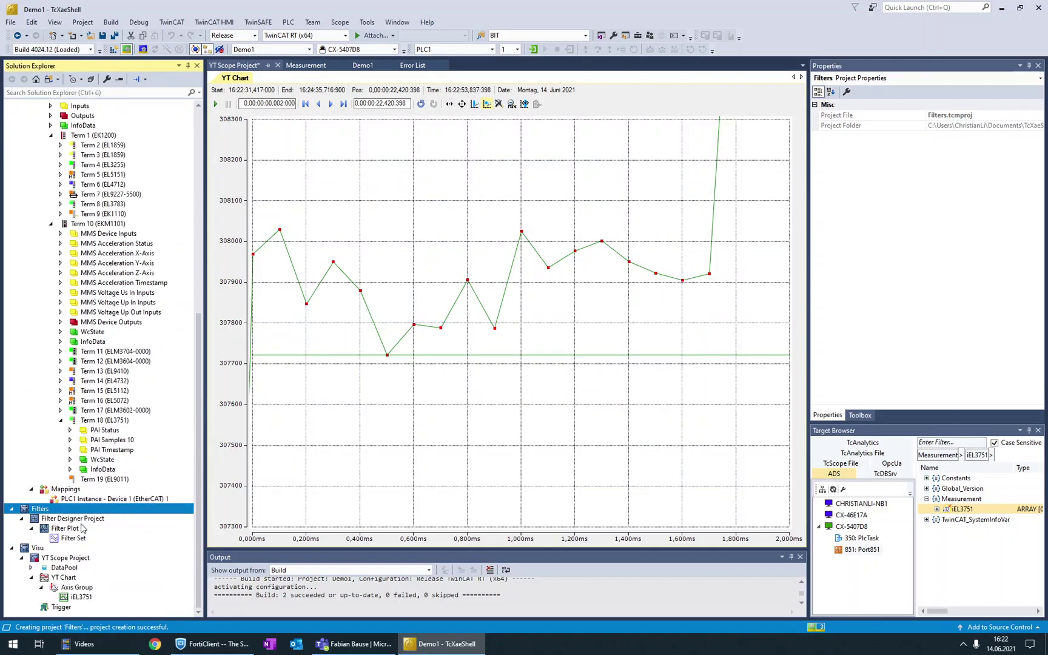
{"action": "double_click", "coordinate": [76, 538]}
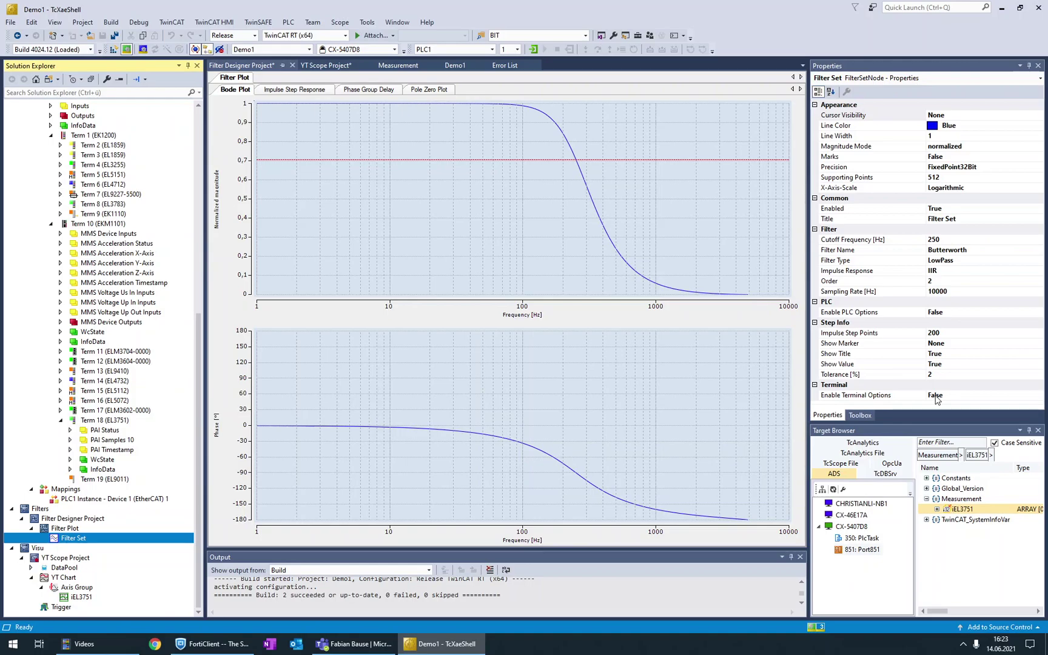
Set Enable Terminal Options to True, then Terminal Channel 1 and Terminal Filter 1 for the Butterworth filter set
{"action": "left_click", "coordinate": [936, 397]}
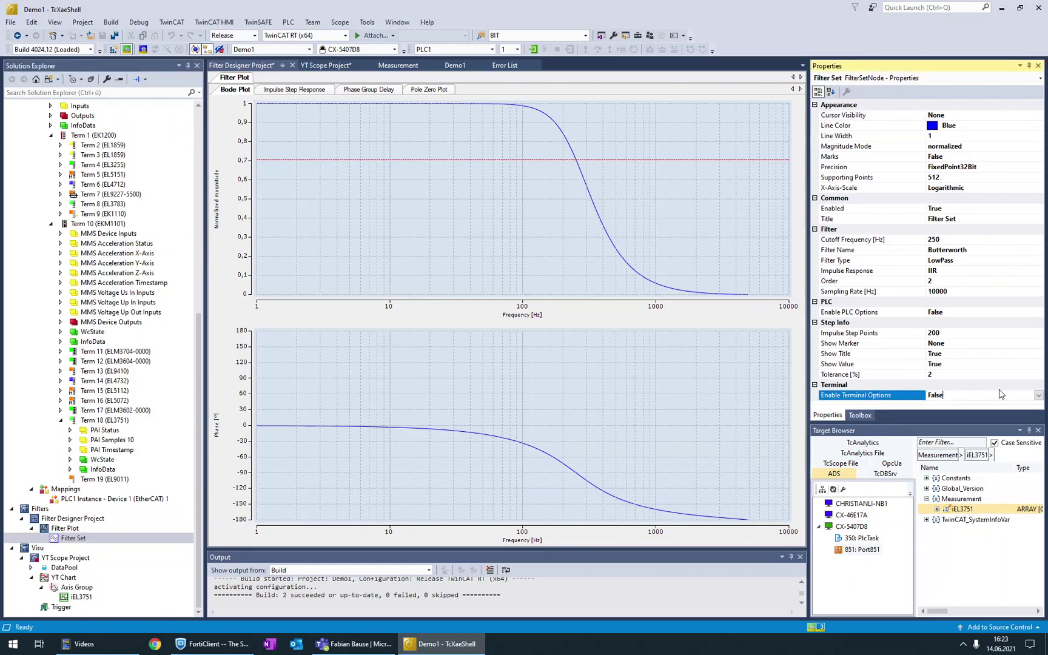
{"action": "left_click", "coordinate": [1038, 396]}
{"action": "left_click", "coordinate": [947, 405]}
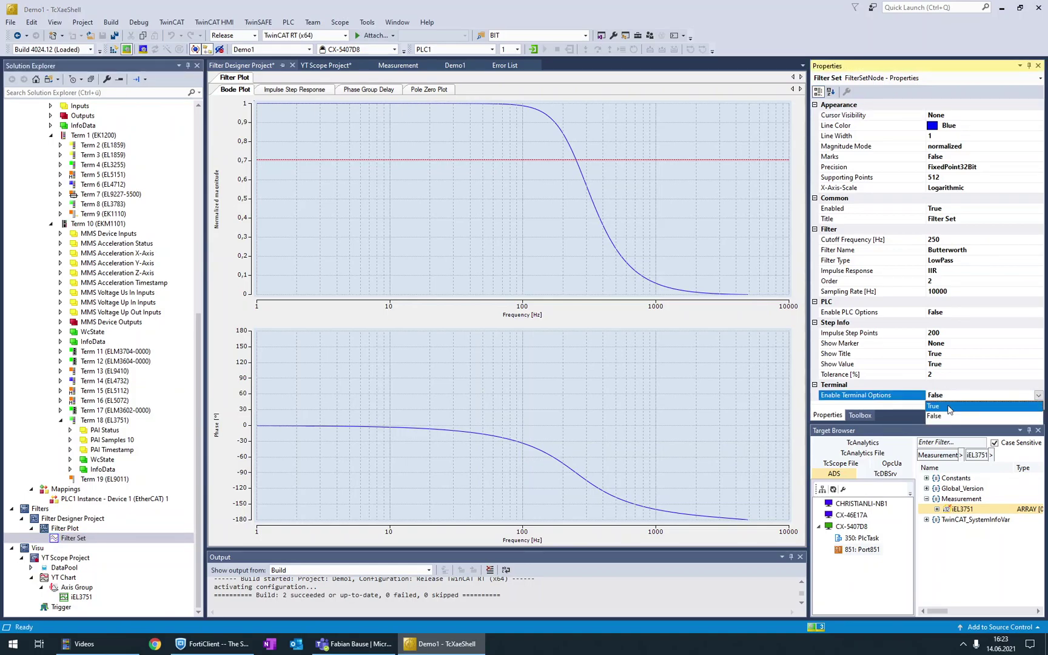
{"action": "left_click", "coordinate": [1037, 430]}
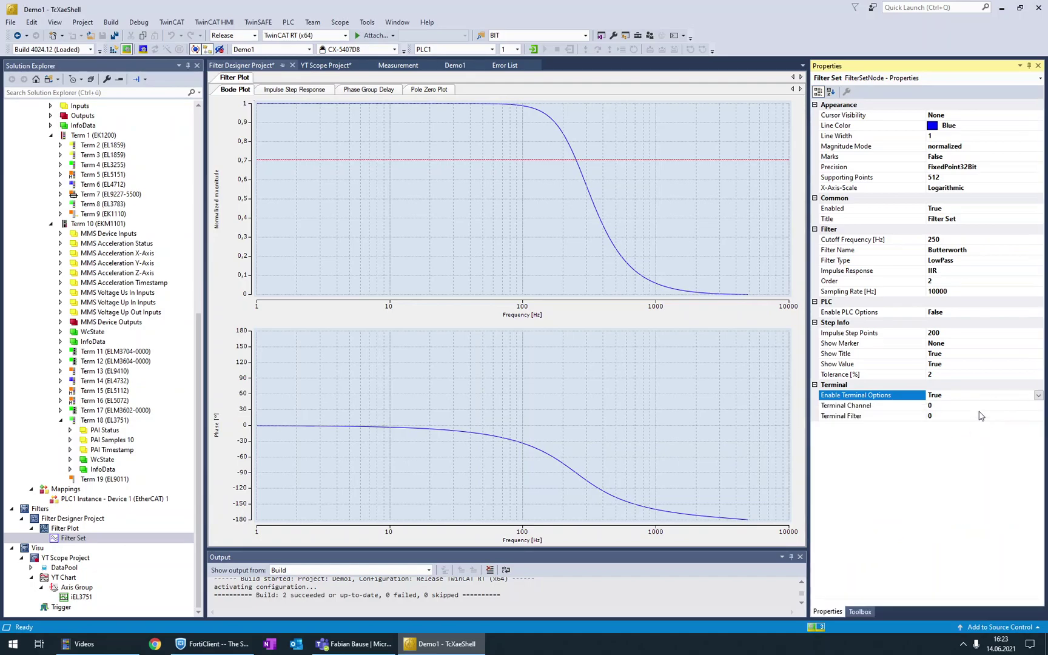
{"action": "left_click", "coordinate": [962, 408]}
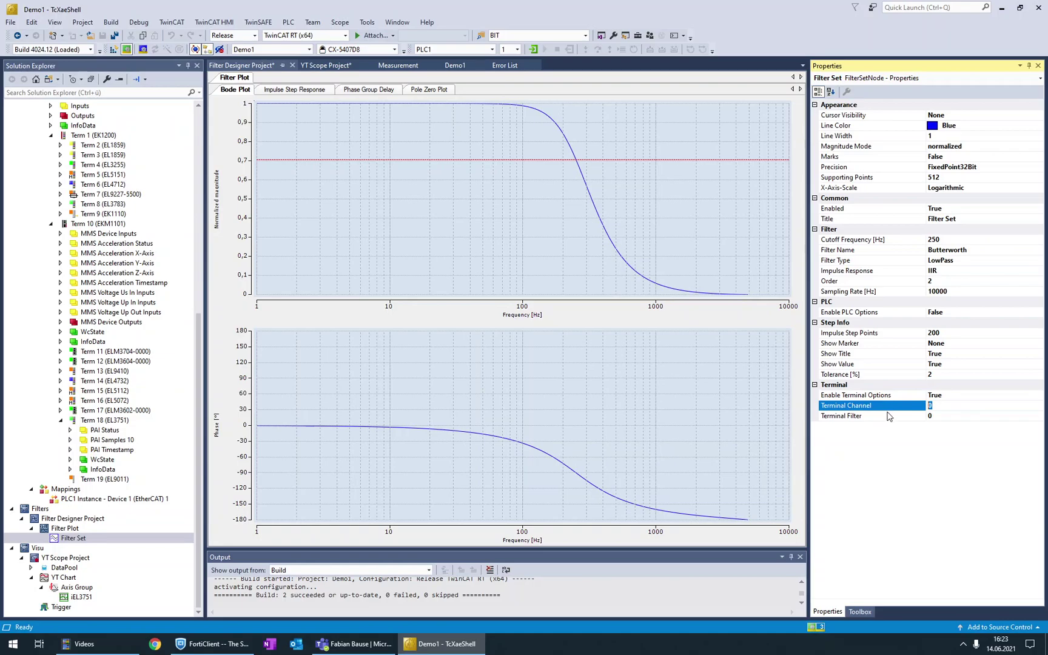
{"action": "type", "text": "1"}
{"action": "left_click", "coordinate": [964, 417]}
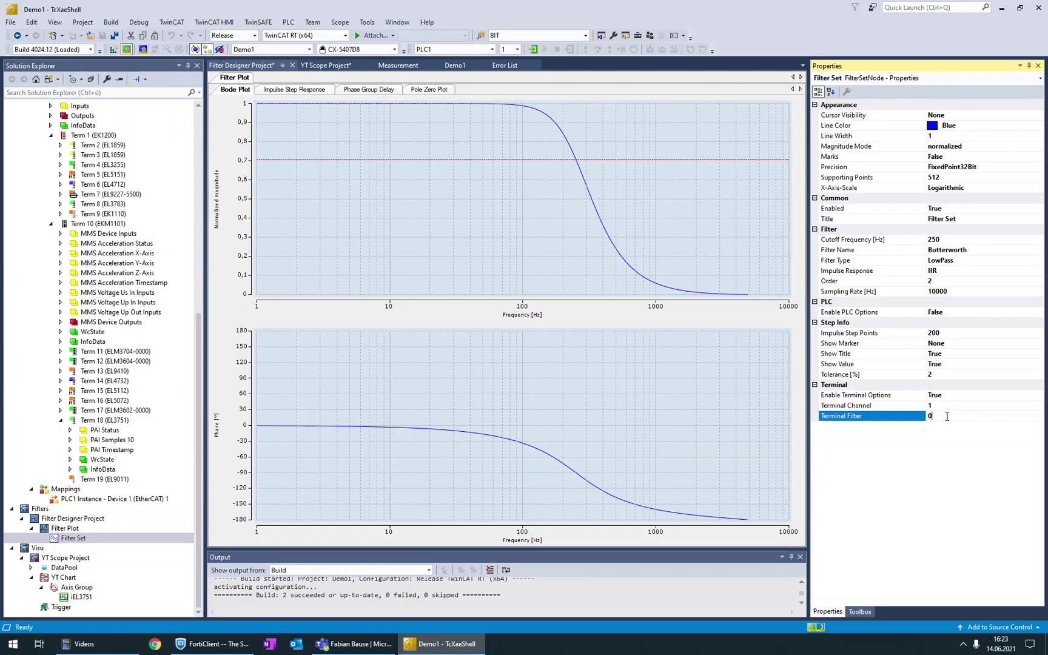
{"action": "type", "text": "1"}
Open the Transfer Filter Set panel for the Filter Set and enlarge it
{"action": "right_click", "coordinate": [96, 541]}
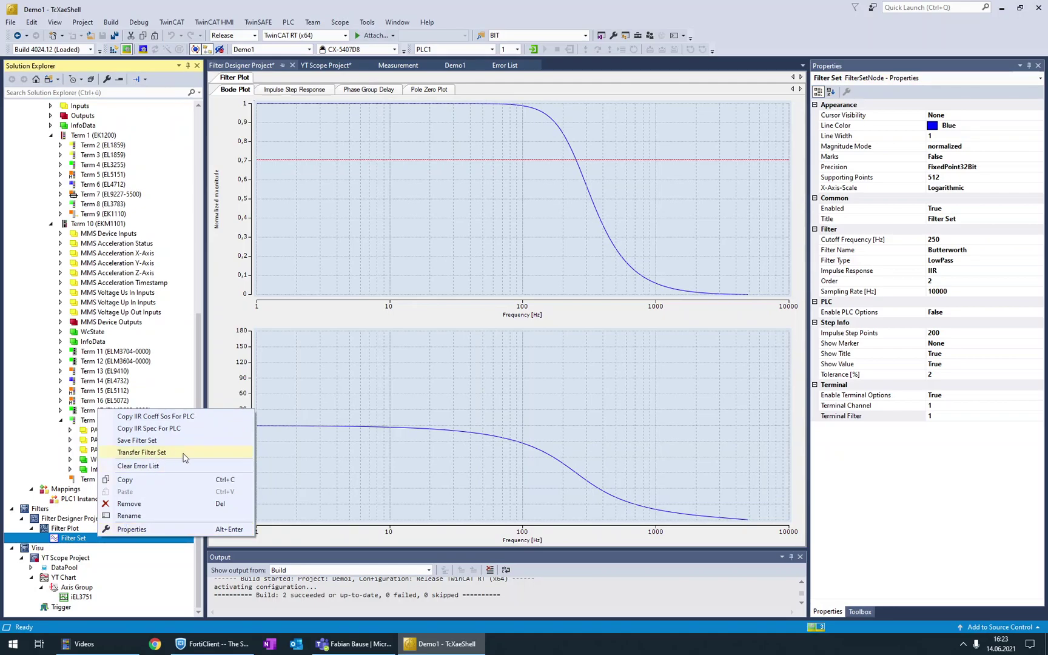
{"action": "left_click", "coordinate": [185, 456]}
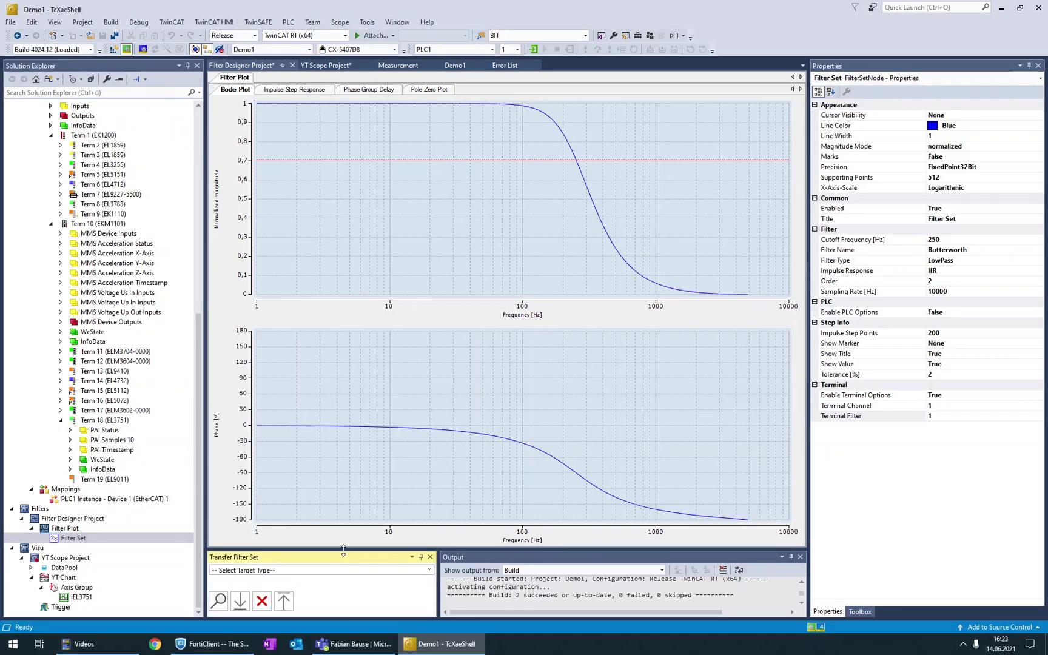
{"action": "left_click_drag", "start_coordinate": [343, 549], "coordinate": [346, 379]}
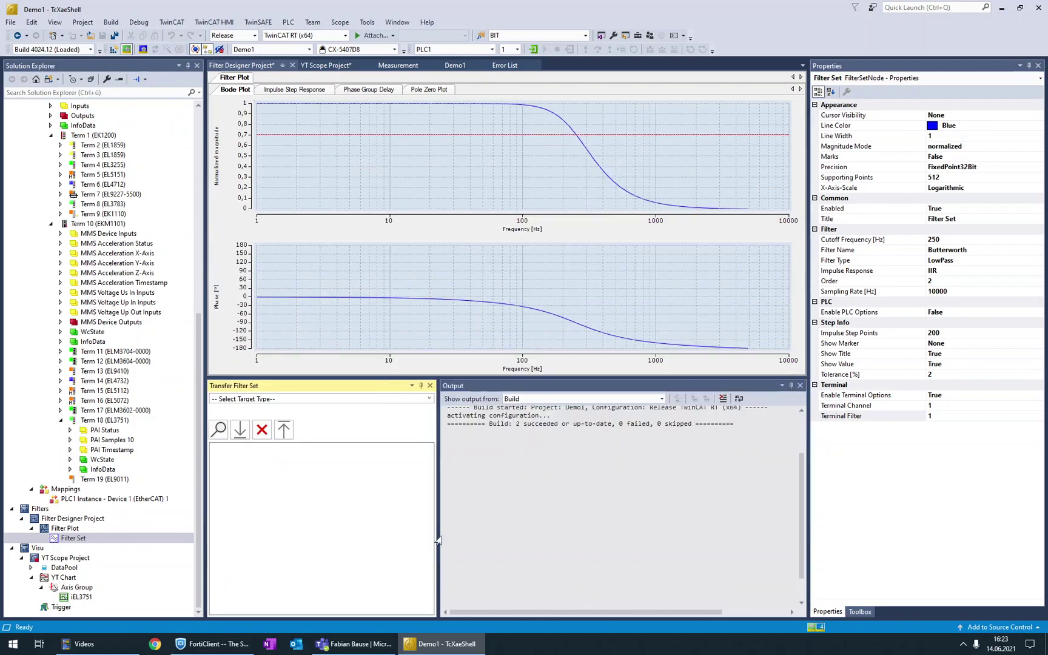
{"action": "left_click_drag", "start_coordinate": [438, 527], "coordinate": [610, 527]}
Choose target type I/O and device CX-5407D8, then search for terminals with filters
{"action": "left_click", "coordinate": [237, 399]}
{"action": "left_click", "coordinate": [598, 399]}
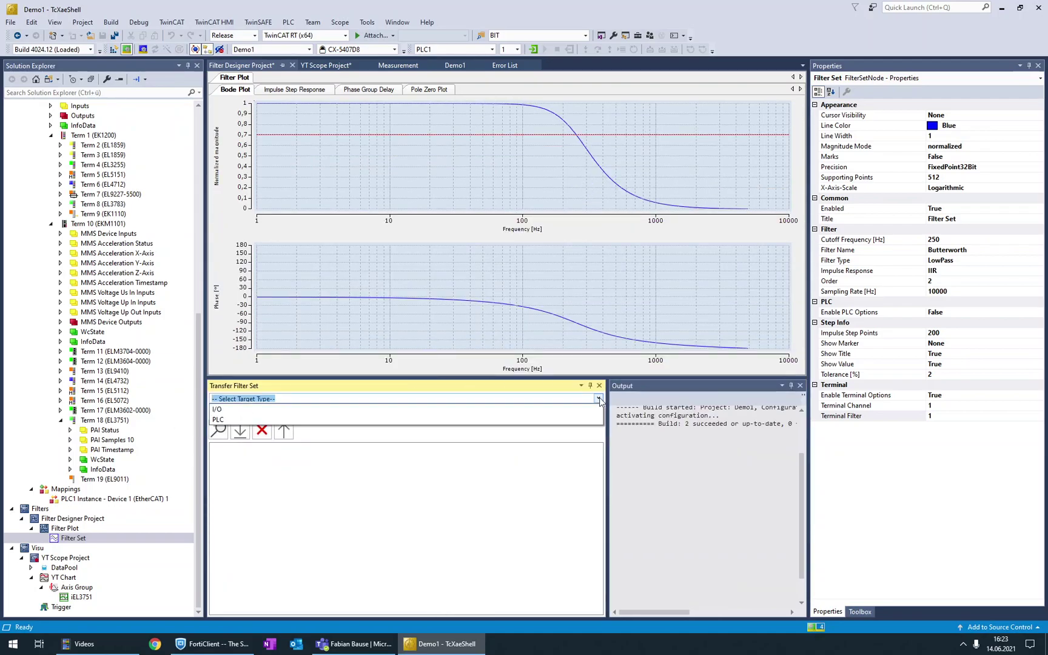
{"action": "left_click", "coordinate": [248, 409]}
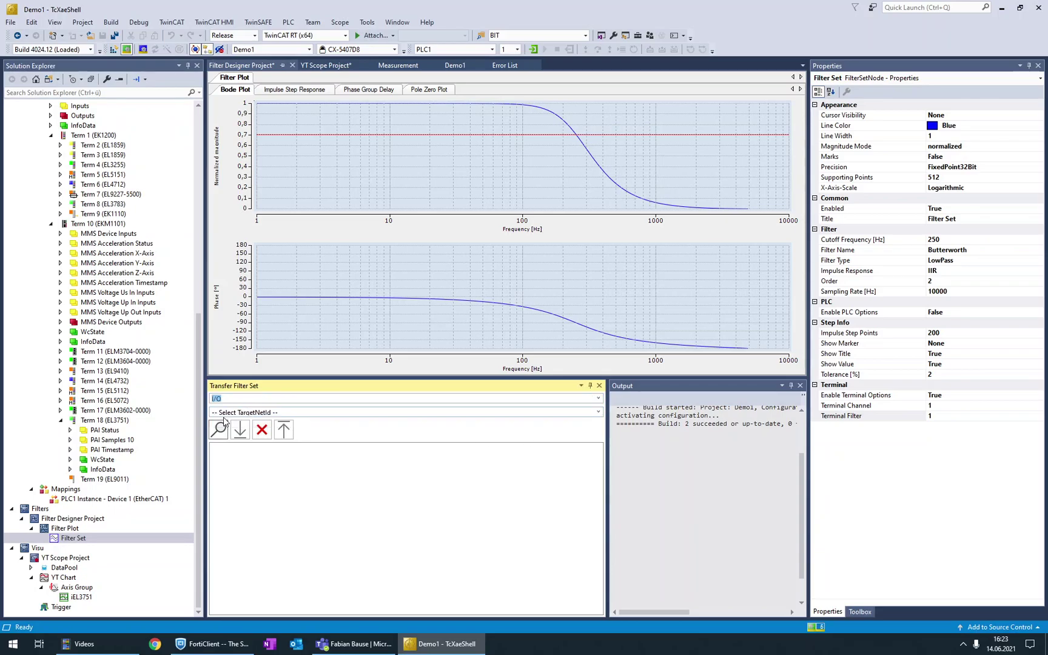
{"action": "left_click", "coordinate": [244, 415]}
{"action": "left_click", "coordinate": [598, 412]}
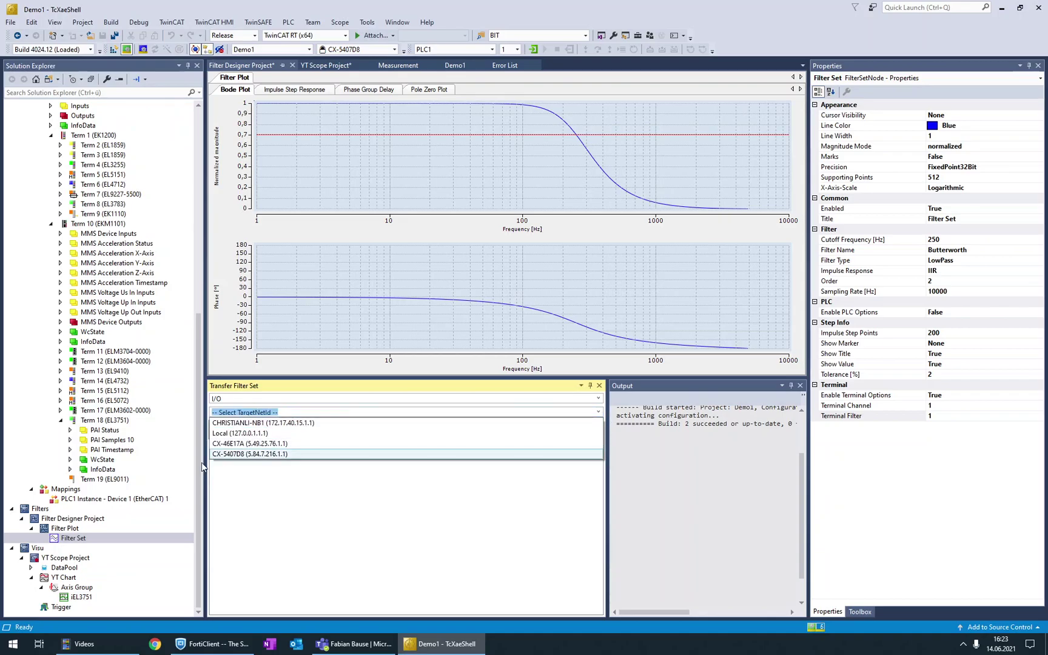
{"action": "left_click", "coordinate": [248, 454]}
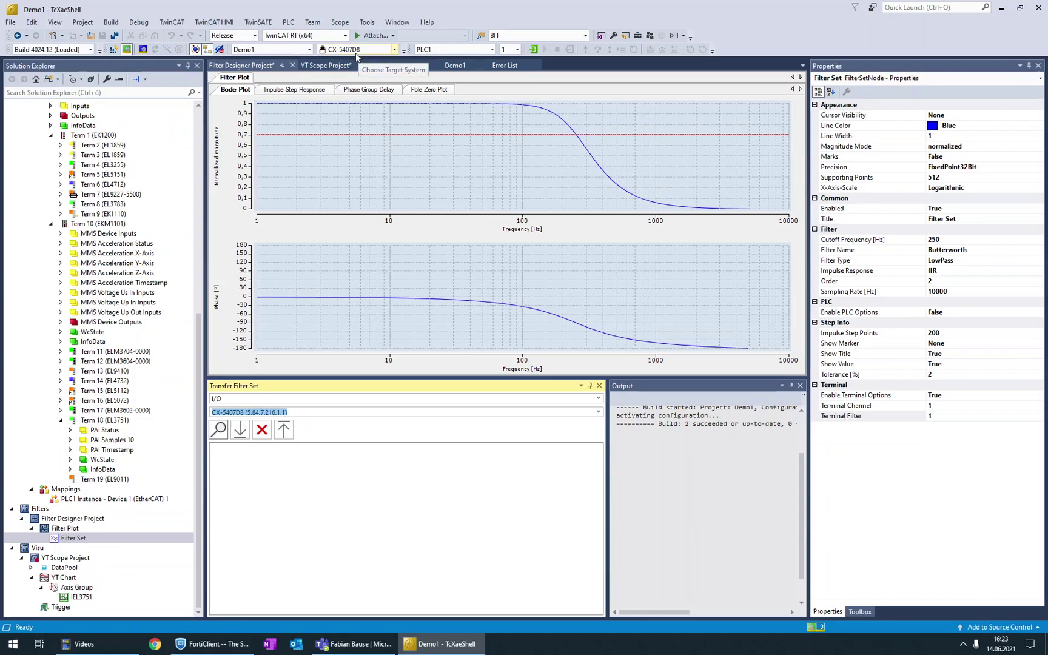
{"action": "left_click", "coordinate": [219, 431]}
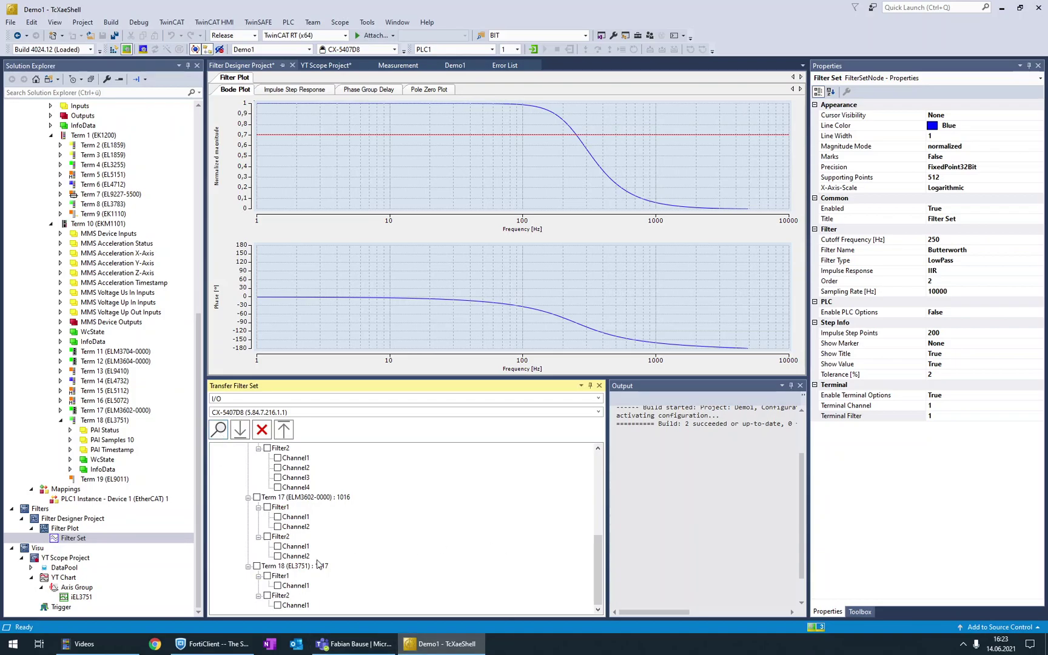
Transfer the filter set to Term 18 (EL3751) Filter1/Channel1 and store it in EEPROM
{"action": "left_click", "coordinate": [278, 586]}
{"action": "left_click", "coordinate": [267, 576]}
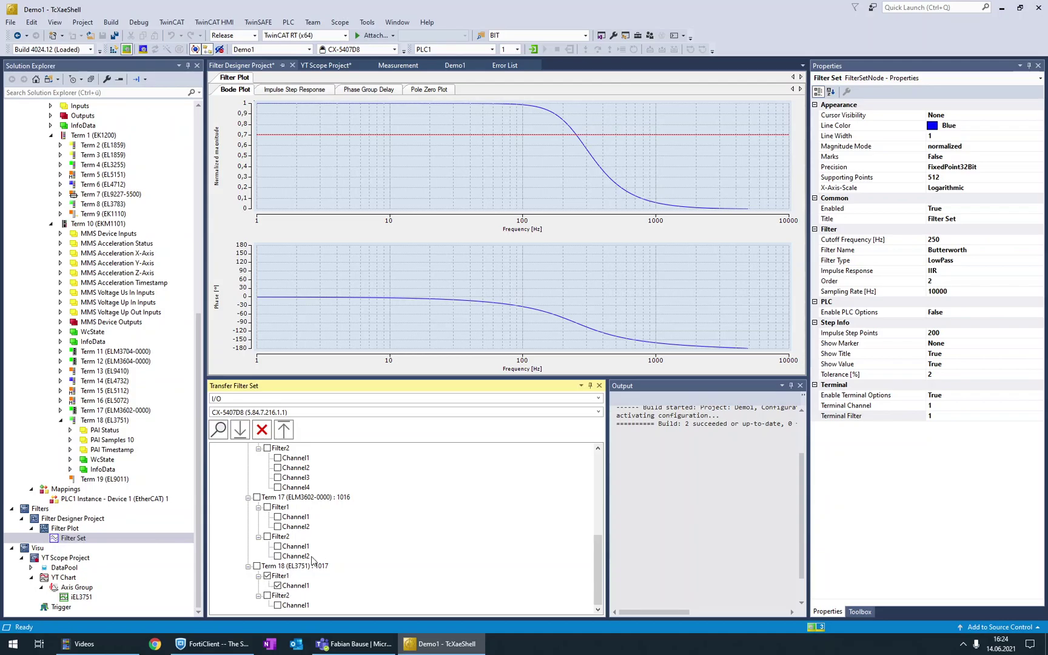
{"action": "left_click", "coordinate": [241, 429]}
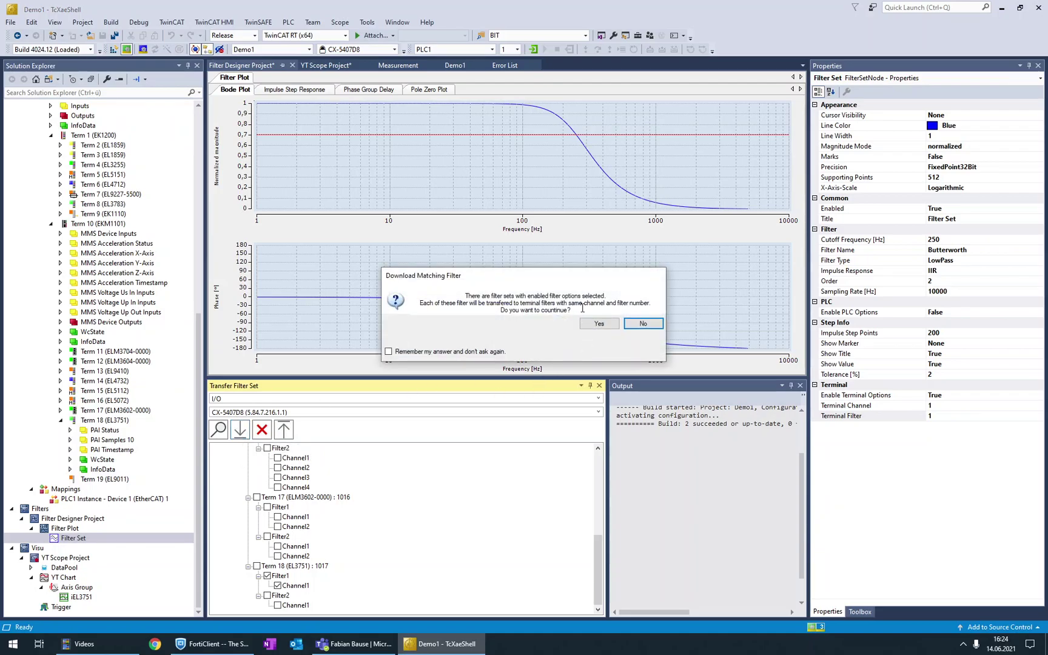
{"action": "left_click", "coordinate": [600, 323]}
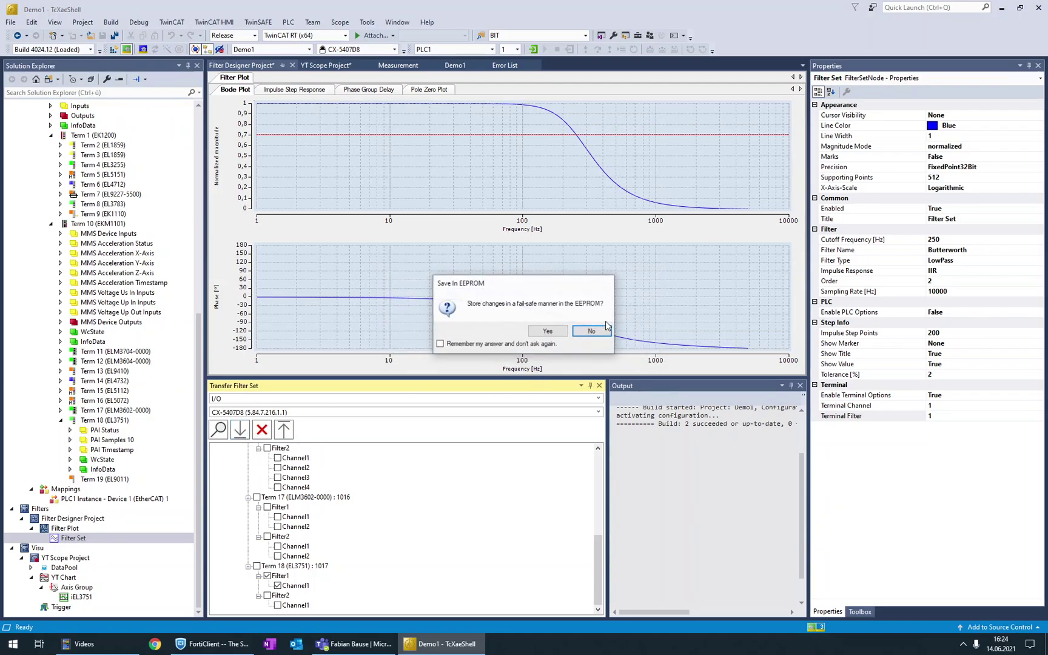
{"action": "left_click", "coordinate": [561, 331]}
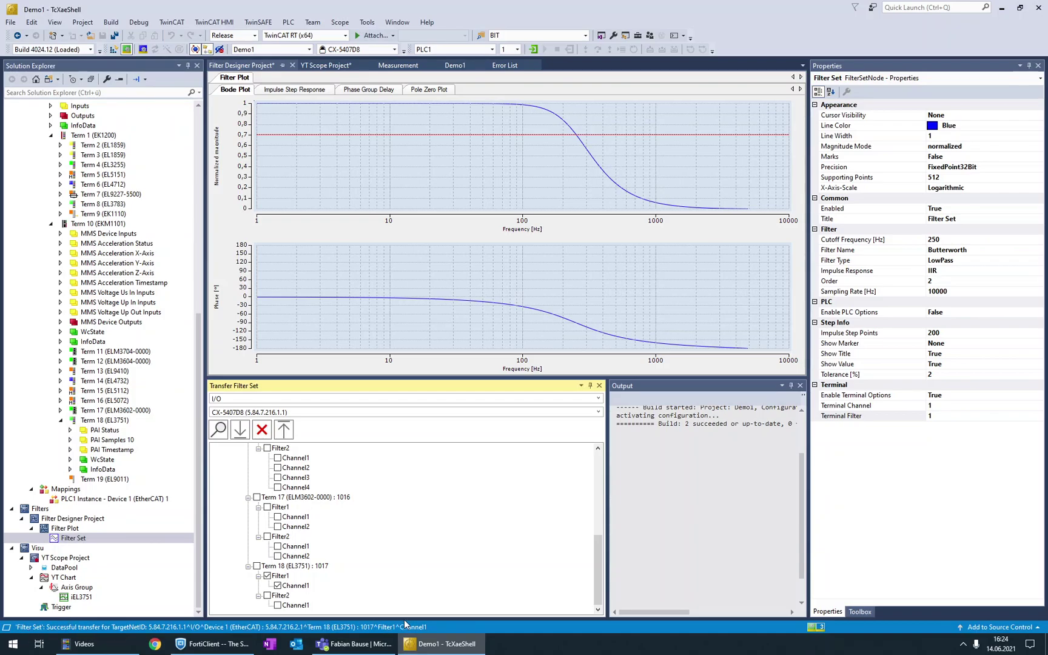
Reopen the iEL3751 YT Chart and add the overview strip spanning 16:22:31–16:32:31 above it
{"action": "double_click", "coordinate": [79, 597]}
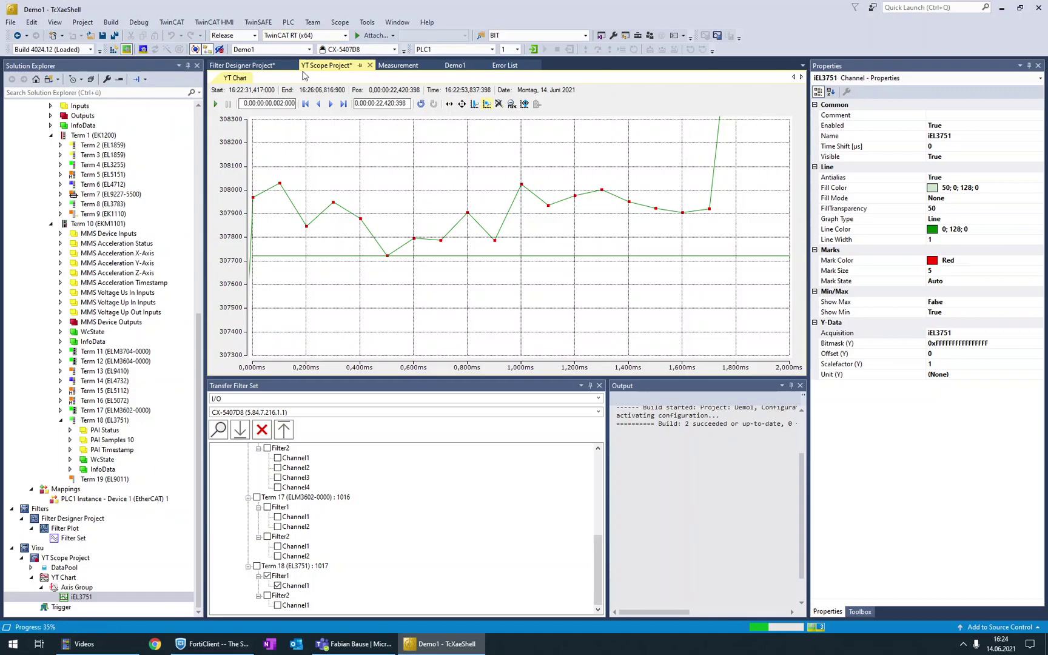
{"action": "left_click", "coordinate": [528, 104]}
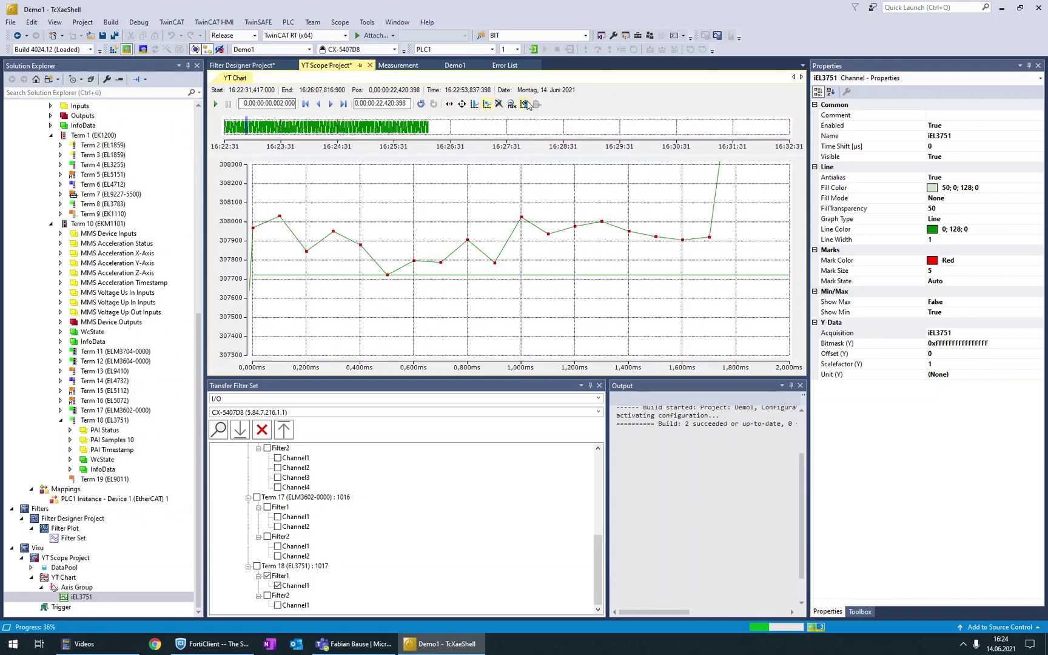